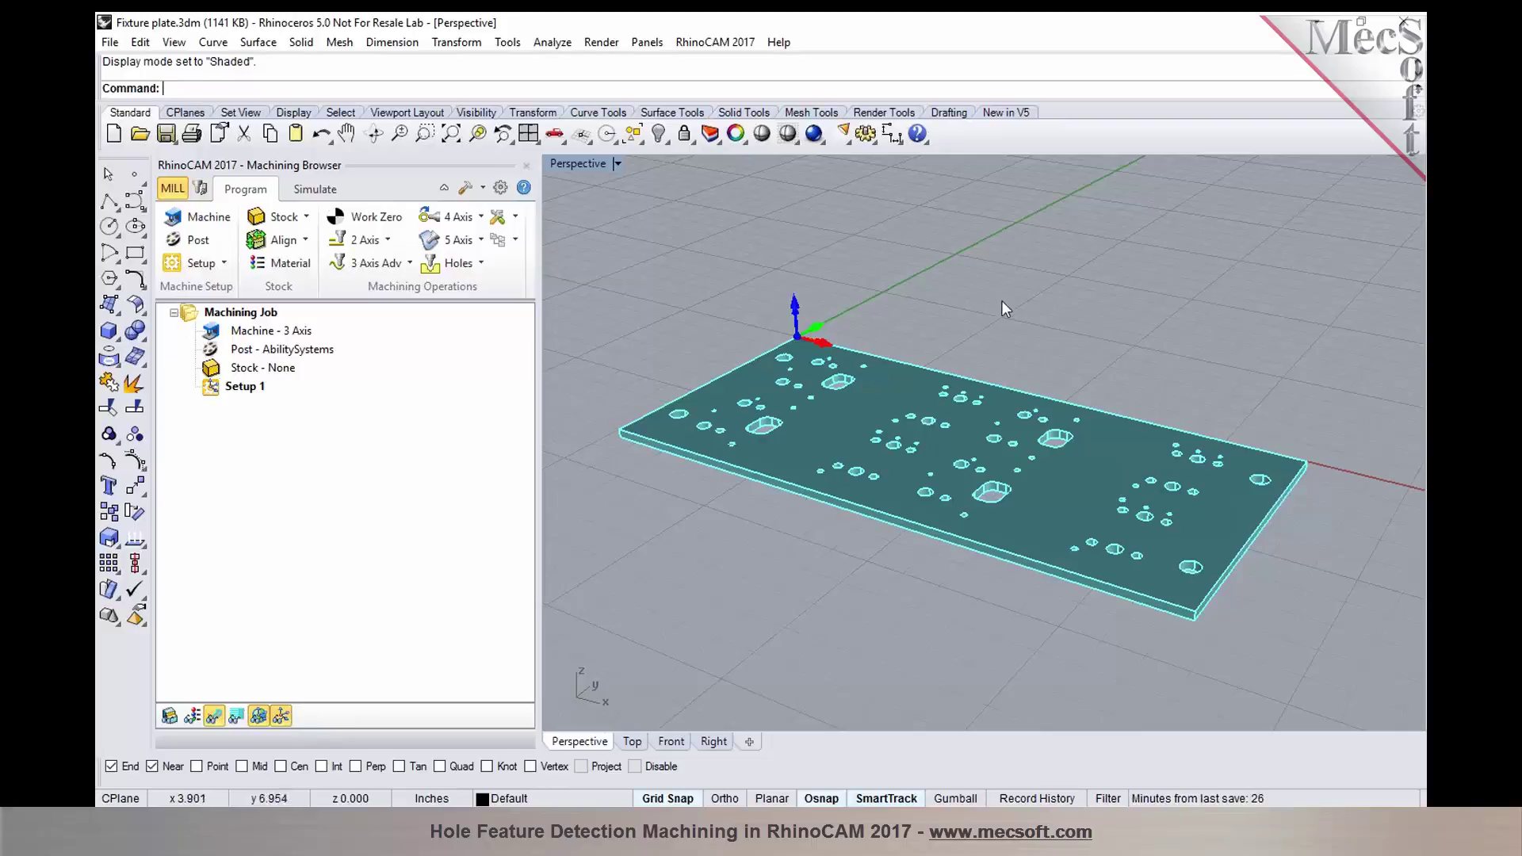
# - Open the Machining Objects Tools tab listing the flat, ball, vee and drill cutters
pyautogui.moveTo(1005, 404); pyautogui.dragTo(1003, 442, button='right')
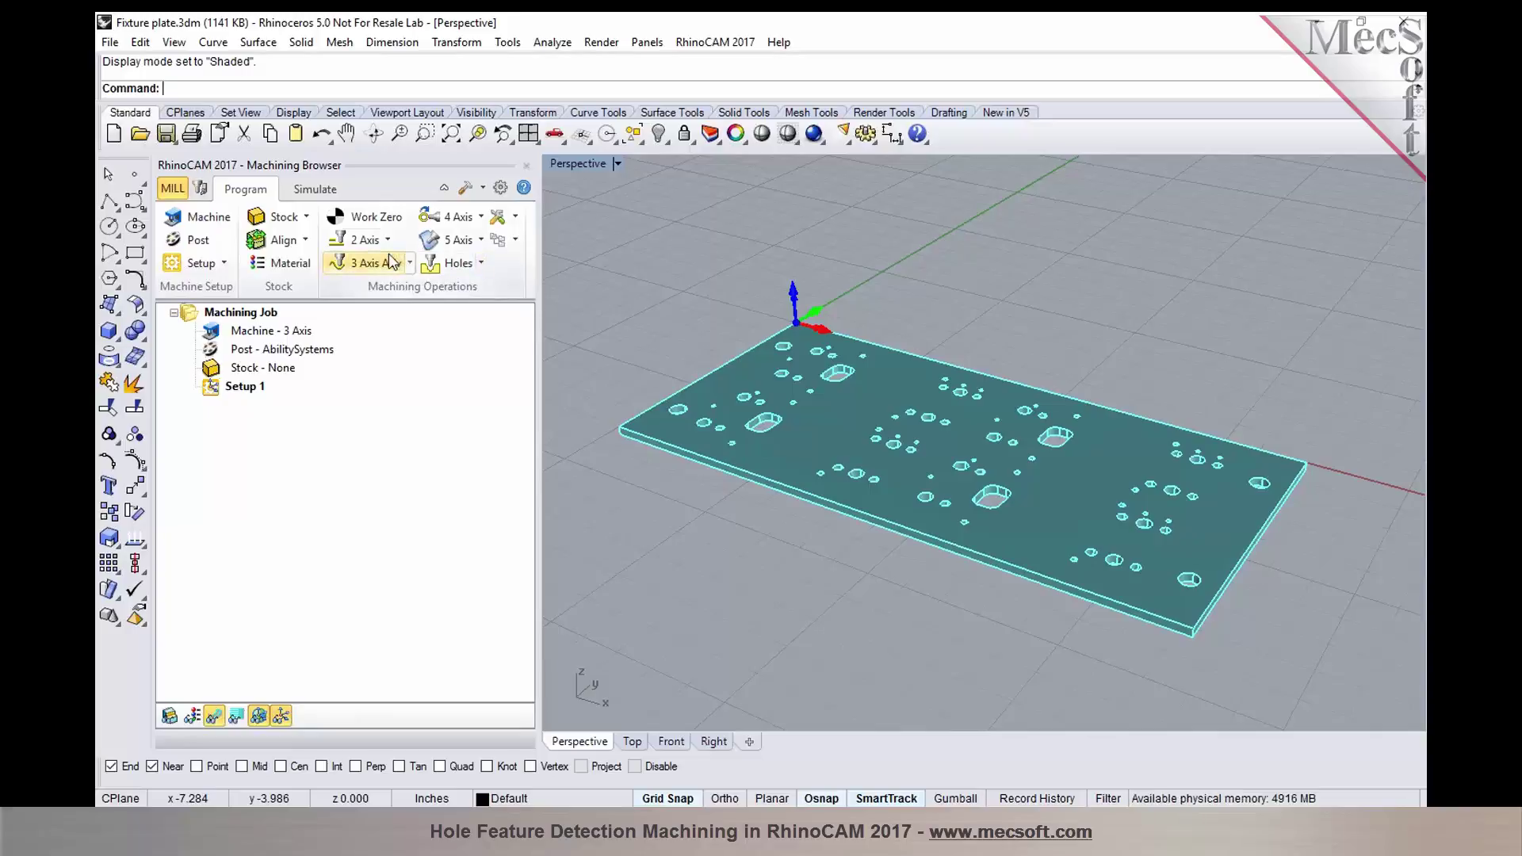
pyautogui.click(452, 262)
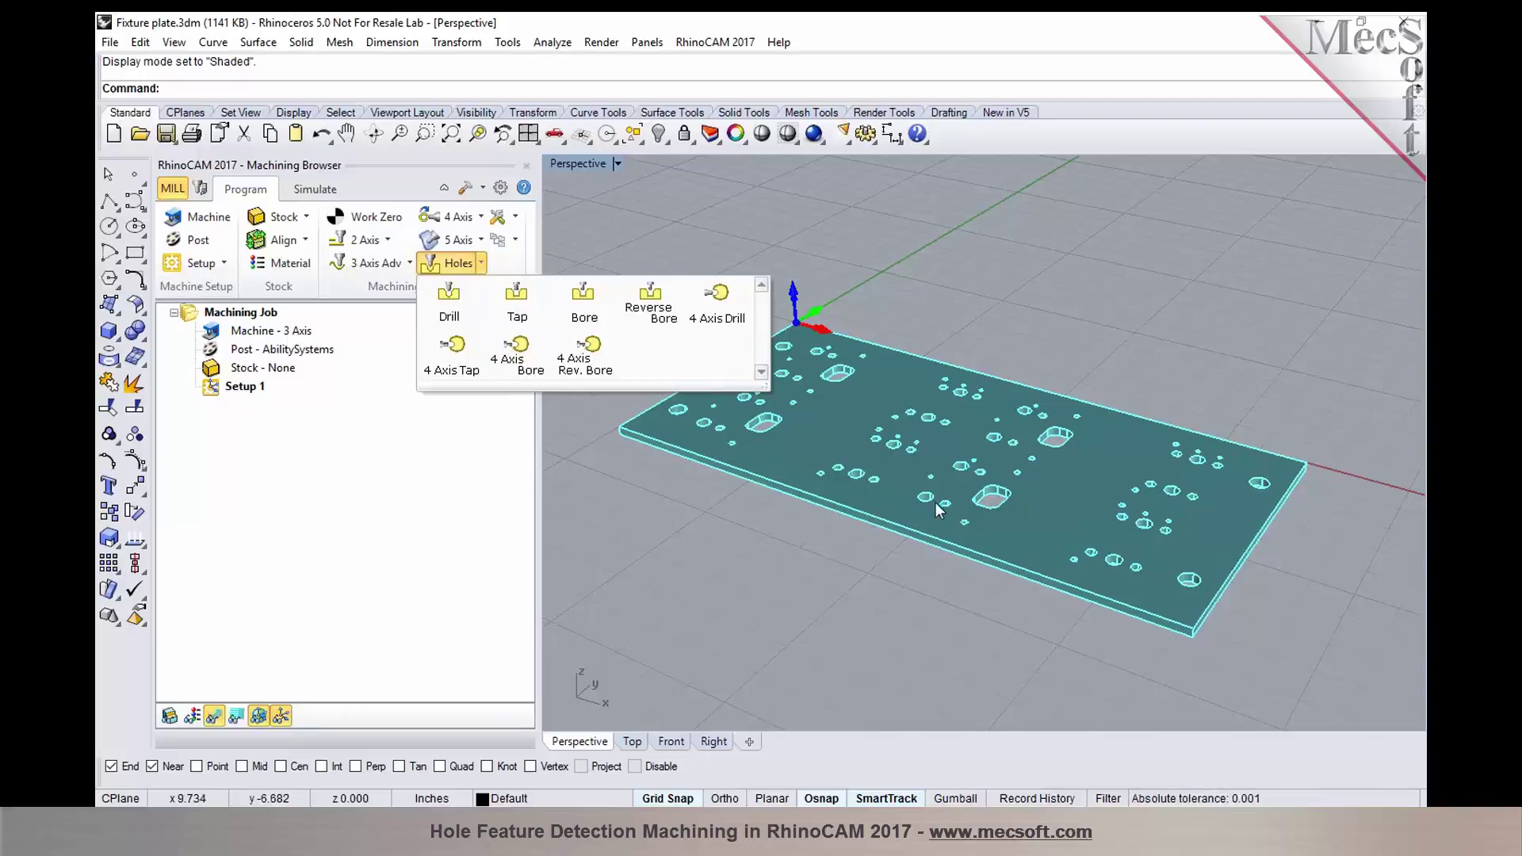
pyautogui.click(868, 572)
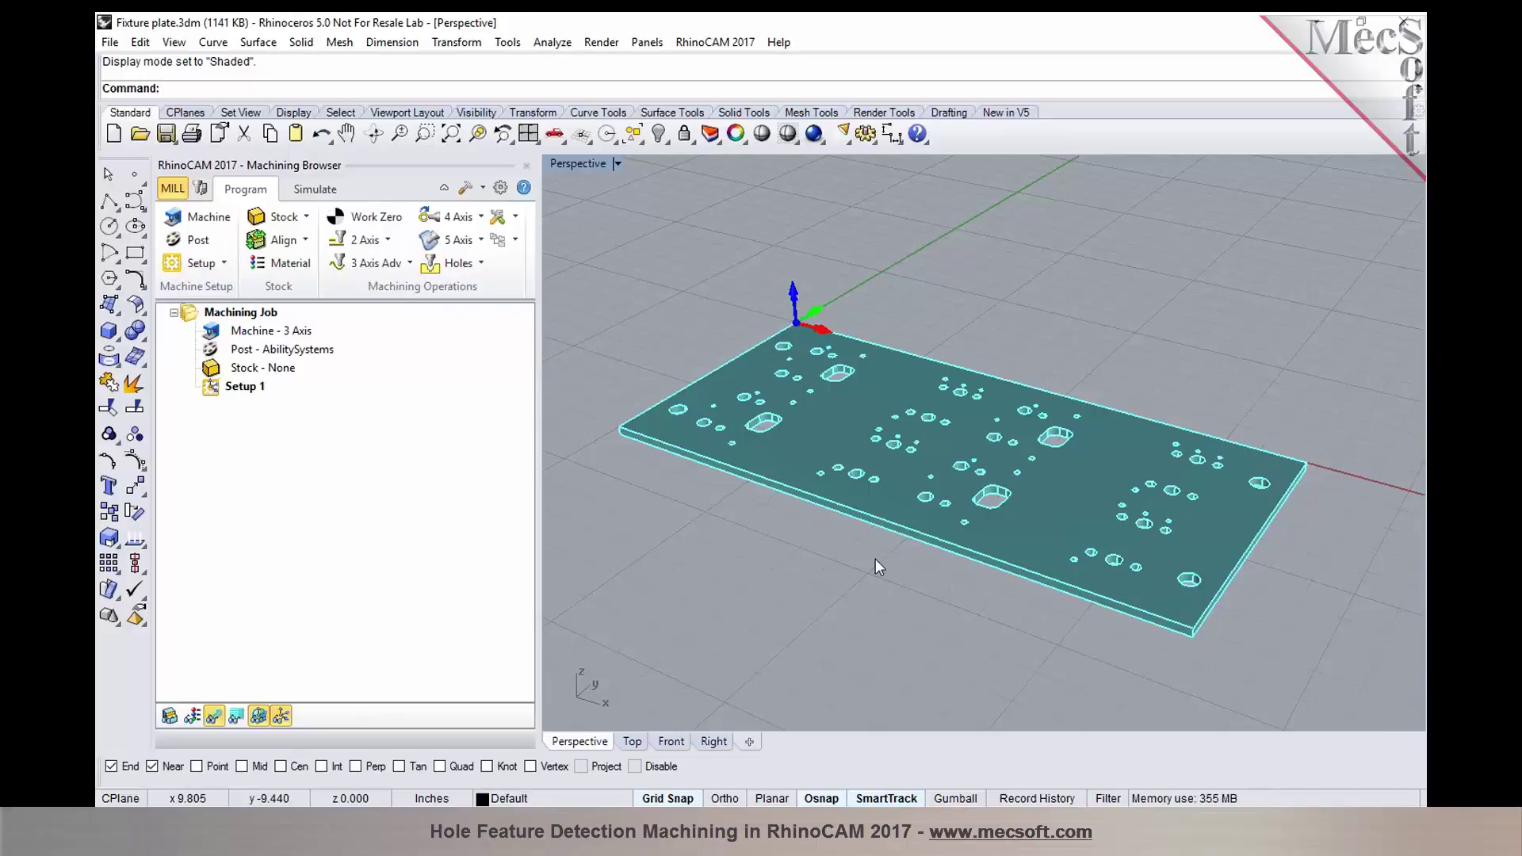
pyautogui.click(203, 193)
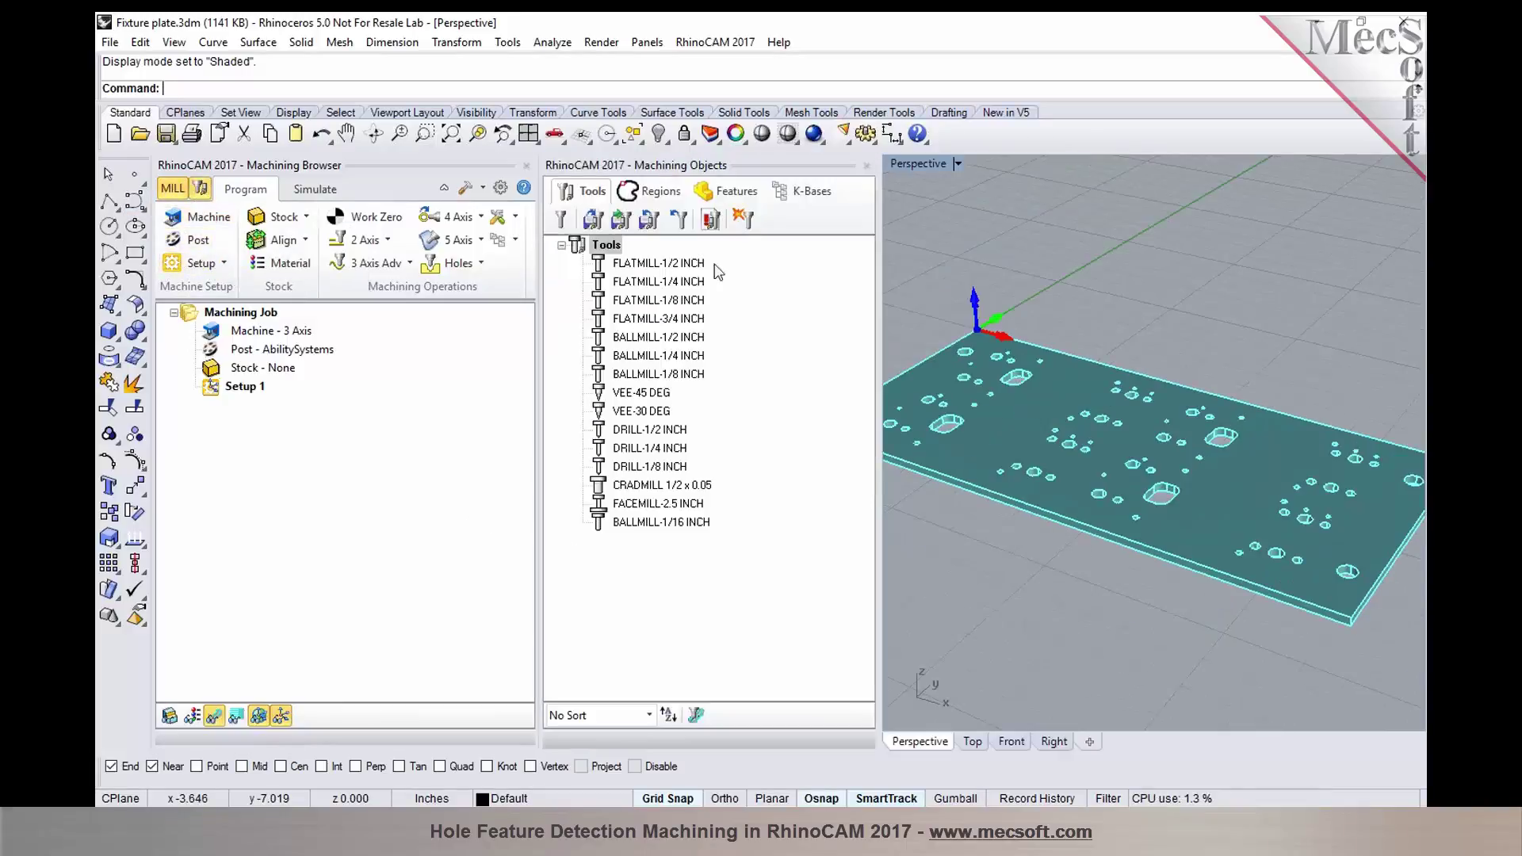
# - Show the empty Features folder in Machining Objects and close the Machining Browser
pyautogui.click(719, 192)
pyautogui.click(527, 166)
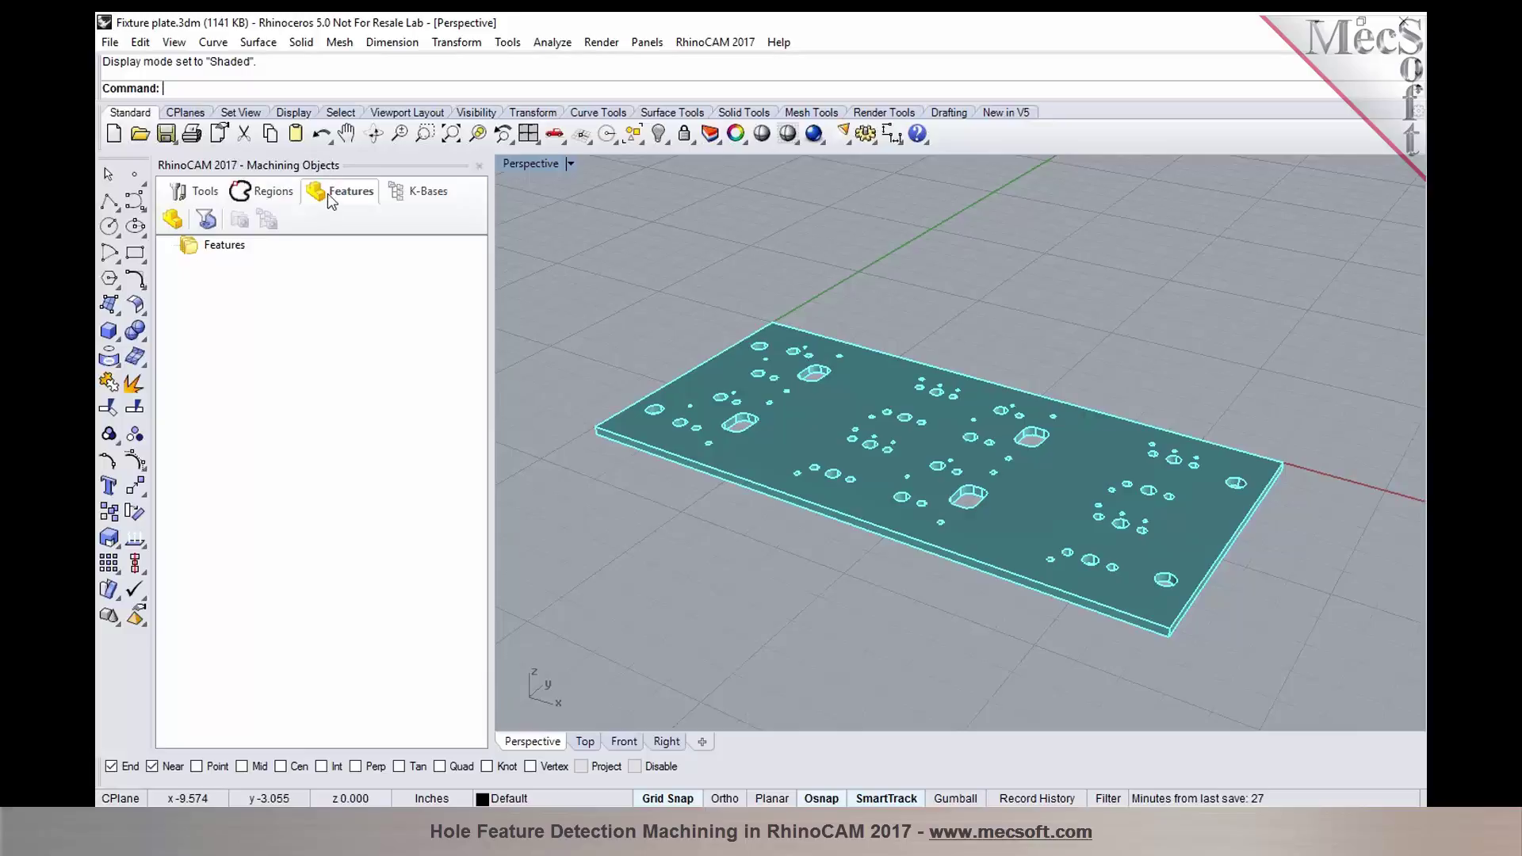
# - Run feature detection on the fixture plate: one planar face, four prismatic pockets, several holes
pyautogui.click(175, 226)
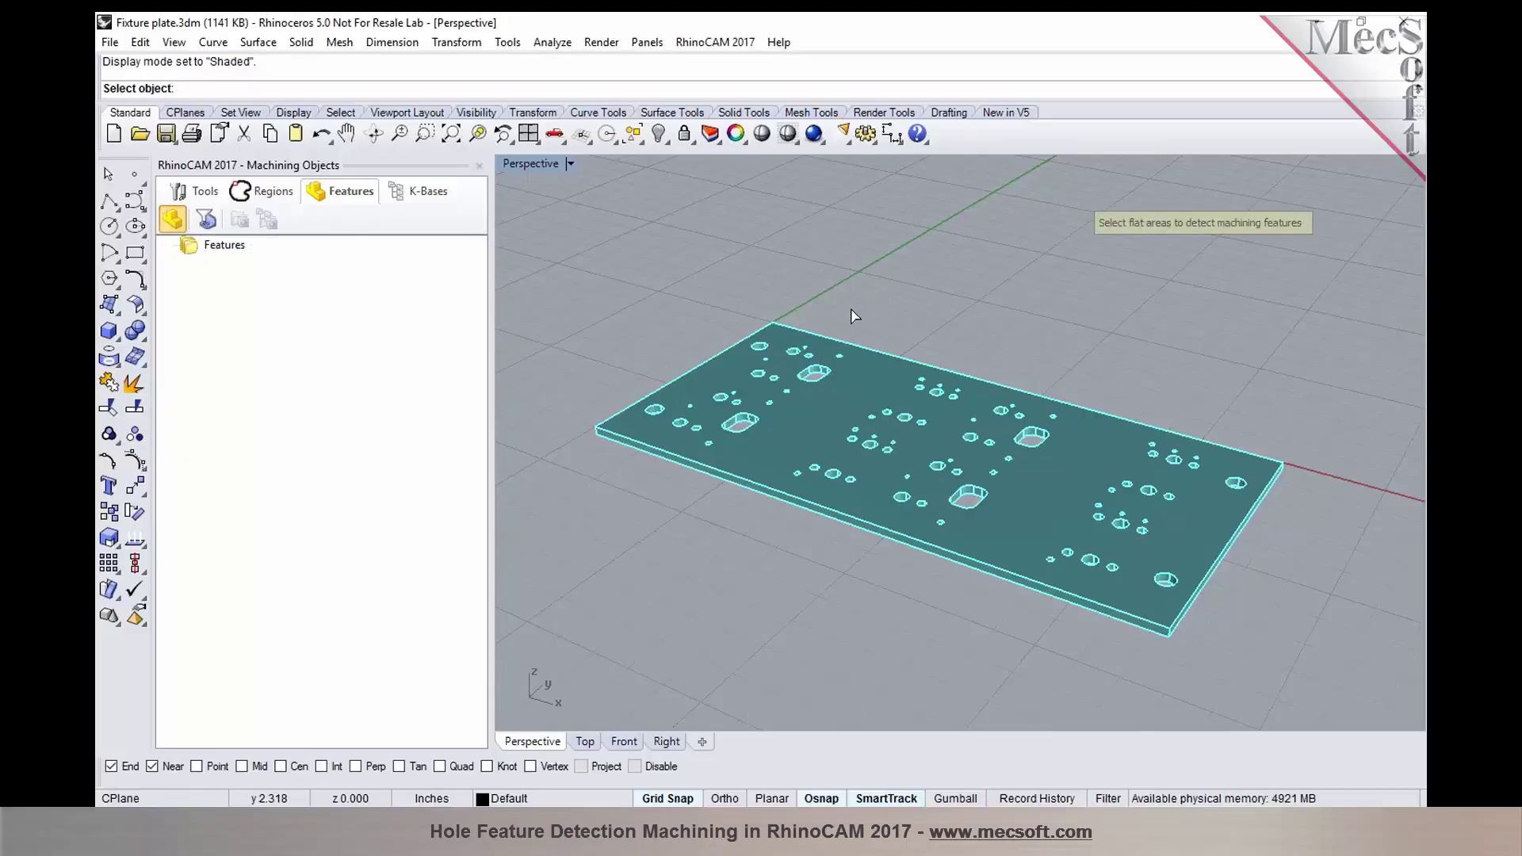
pyautogui.click(839, 397)
pyautogui.press('Return')
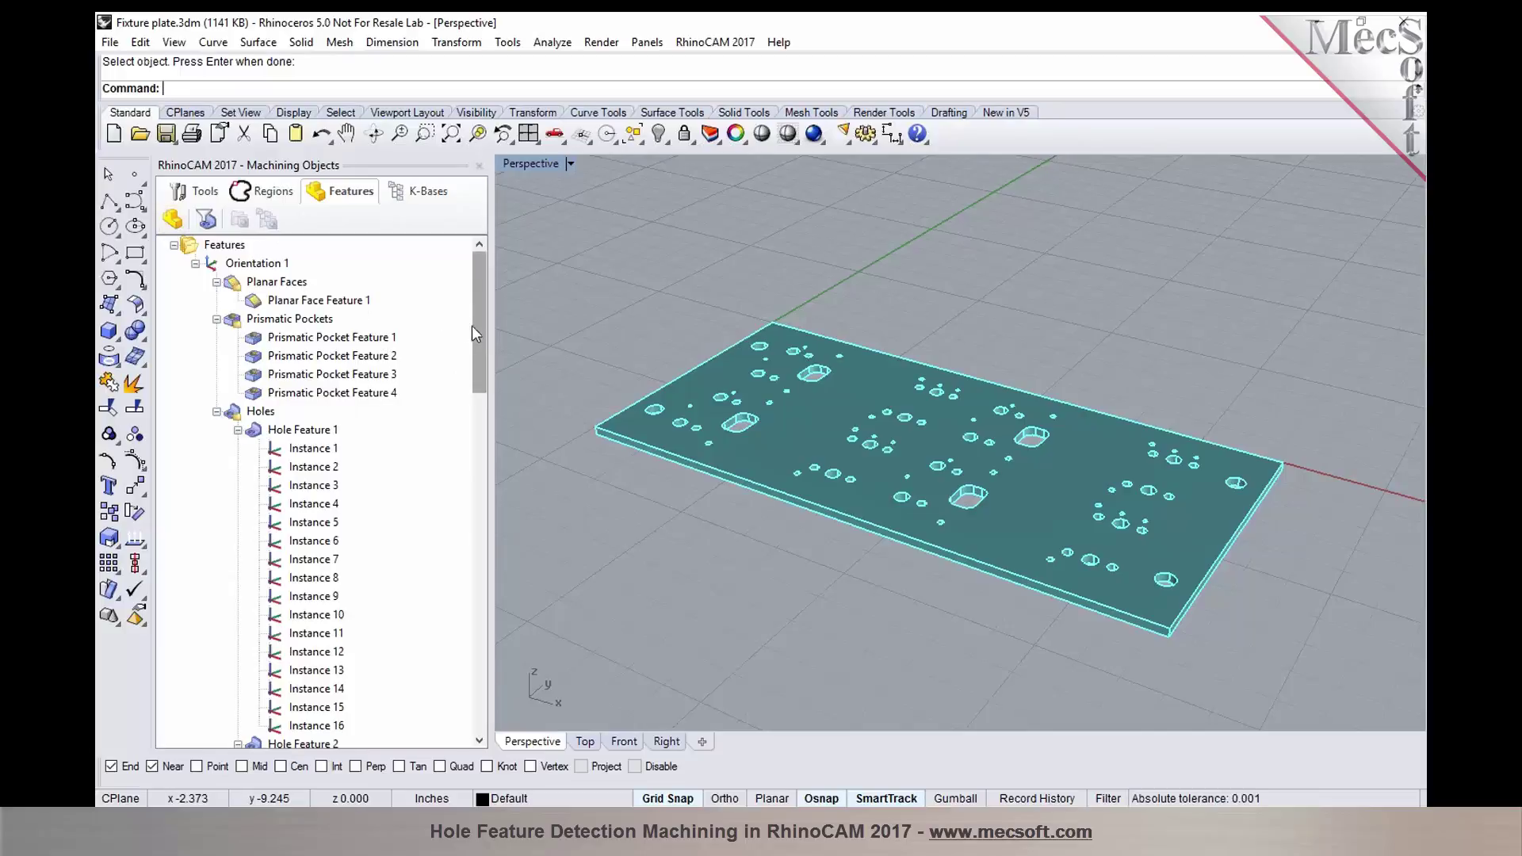
pyautogui.click(264, 302)
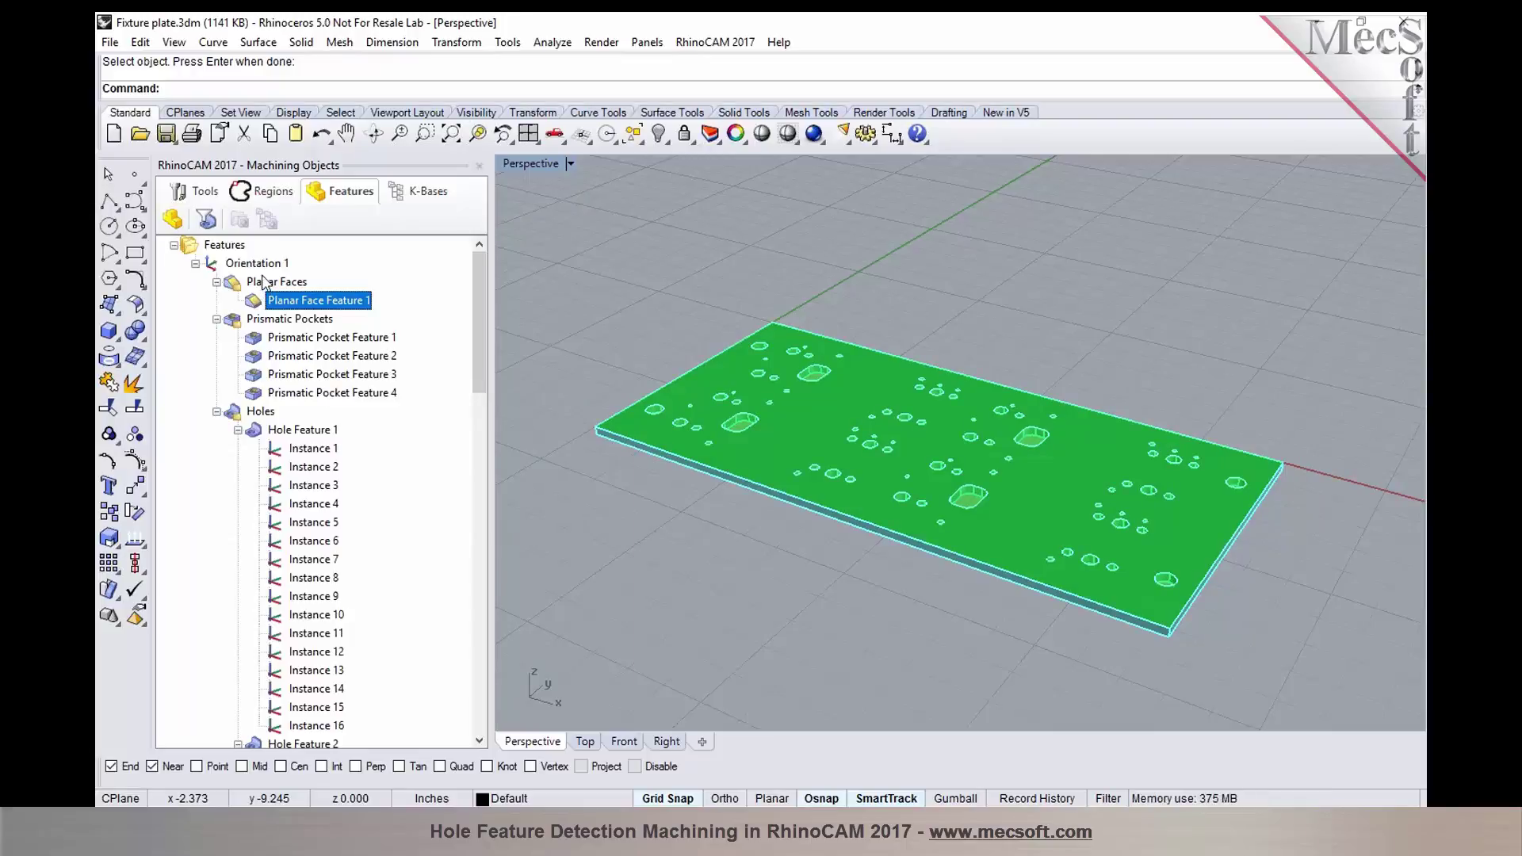
pyautogui.click(277, 320)
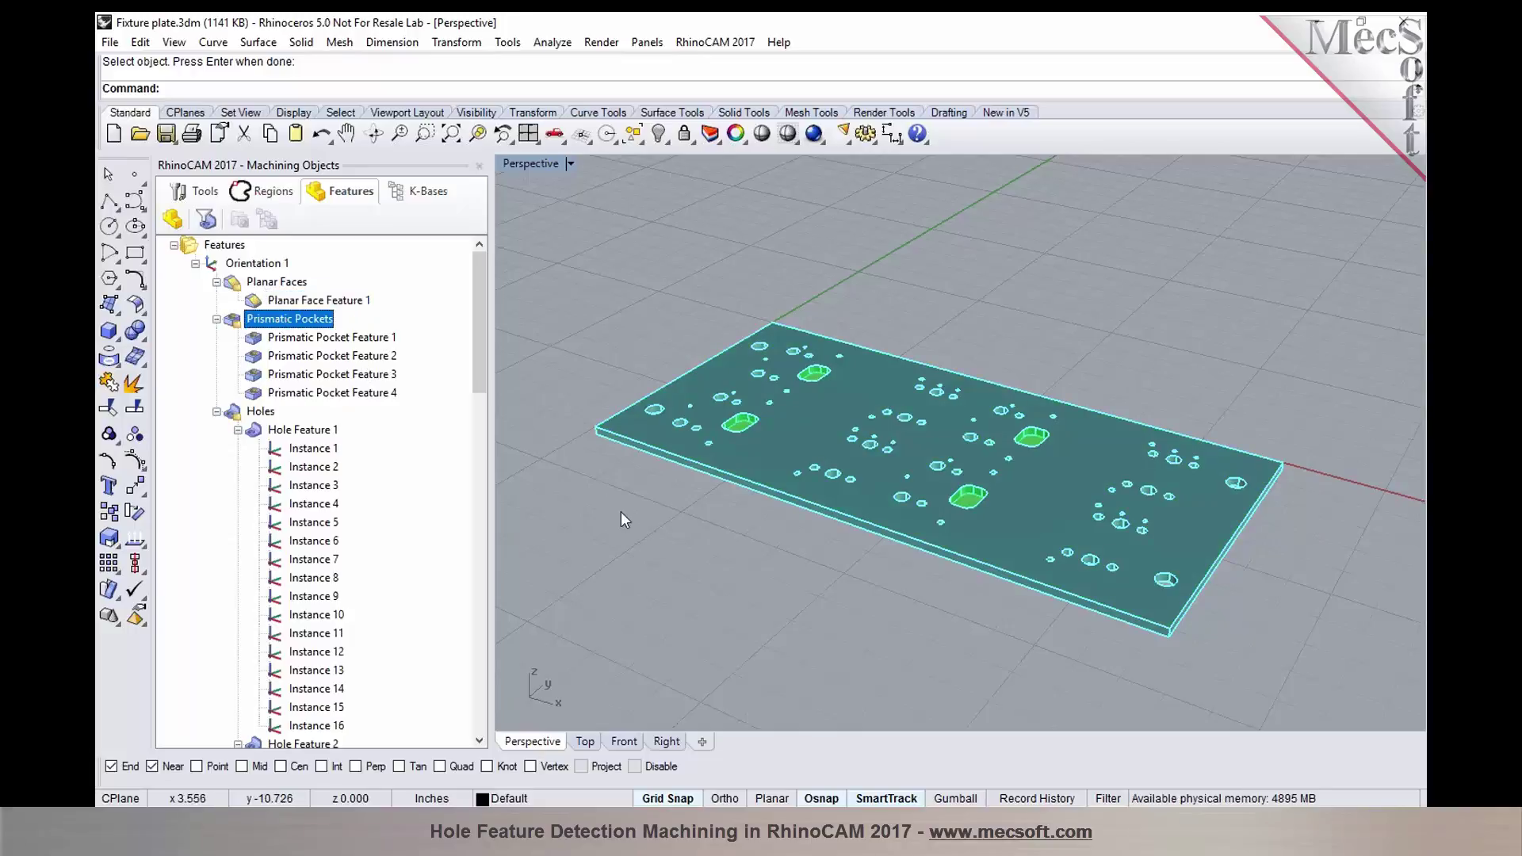
pyautogui.scroll(4, 824, 550)
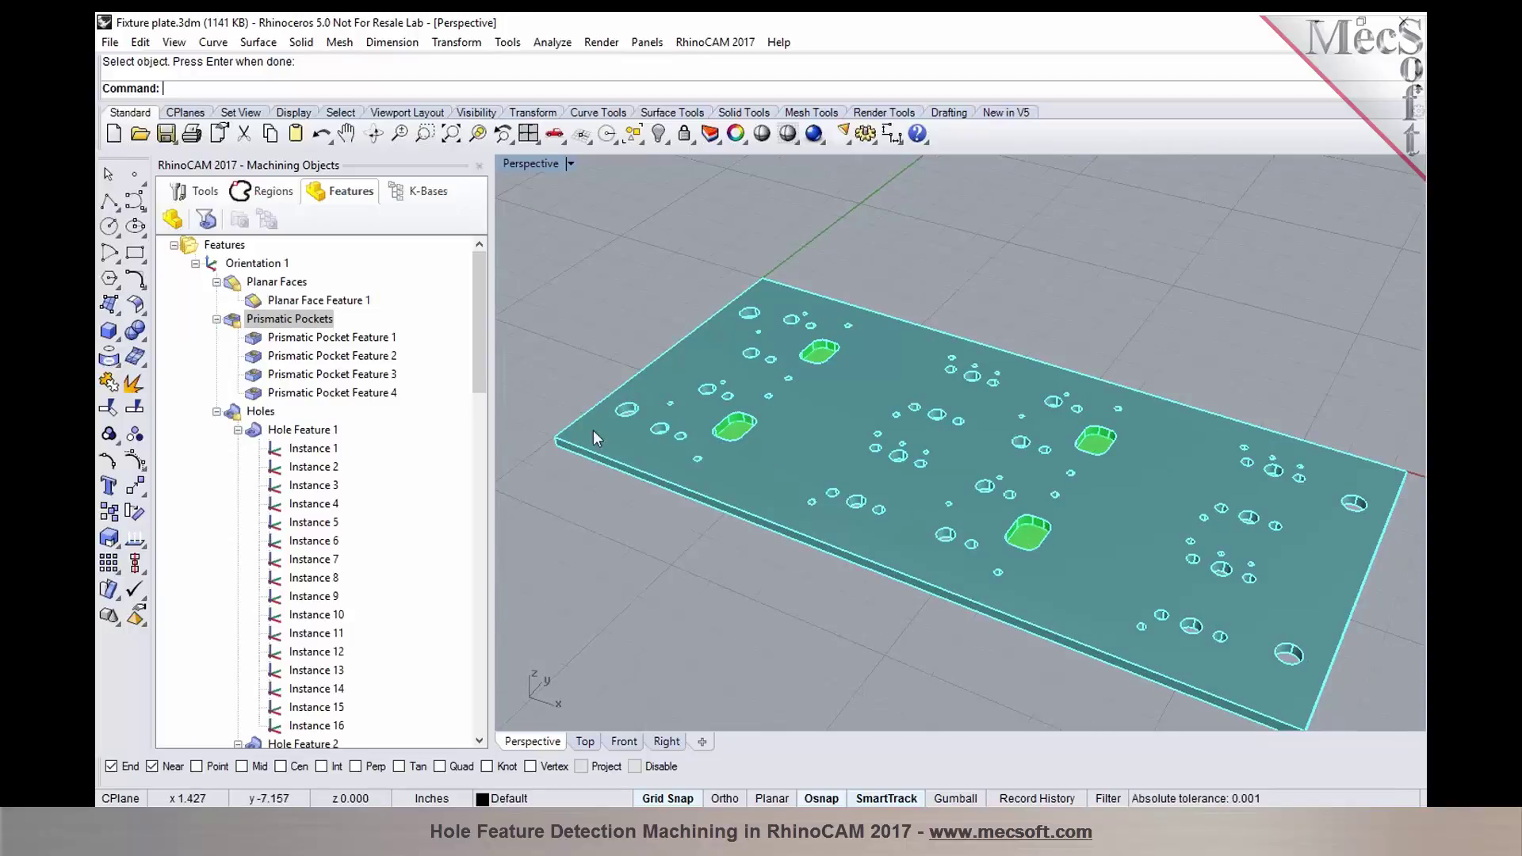
# - Preview Hole Feature 1 and all hole groups, collapsing Hole Features 1 and 2
pyautogui.click(298, 431)
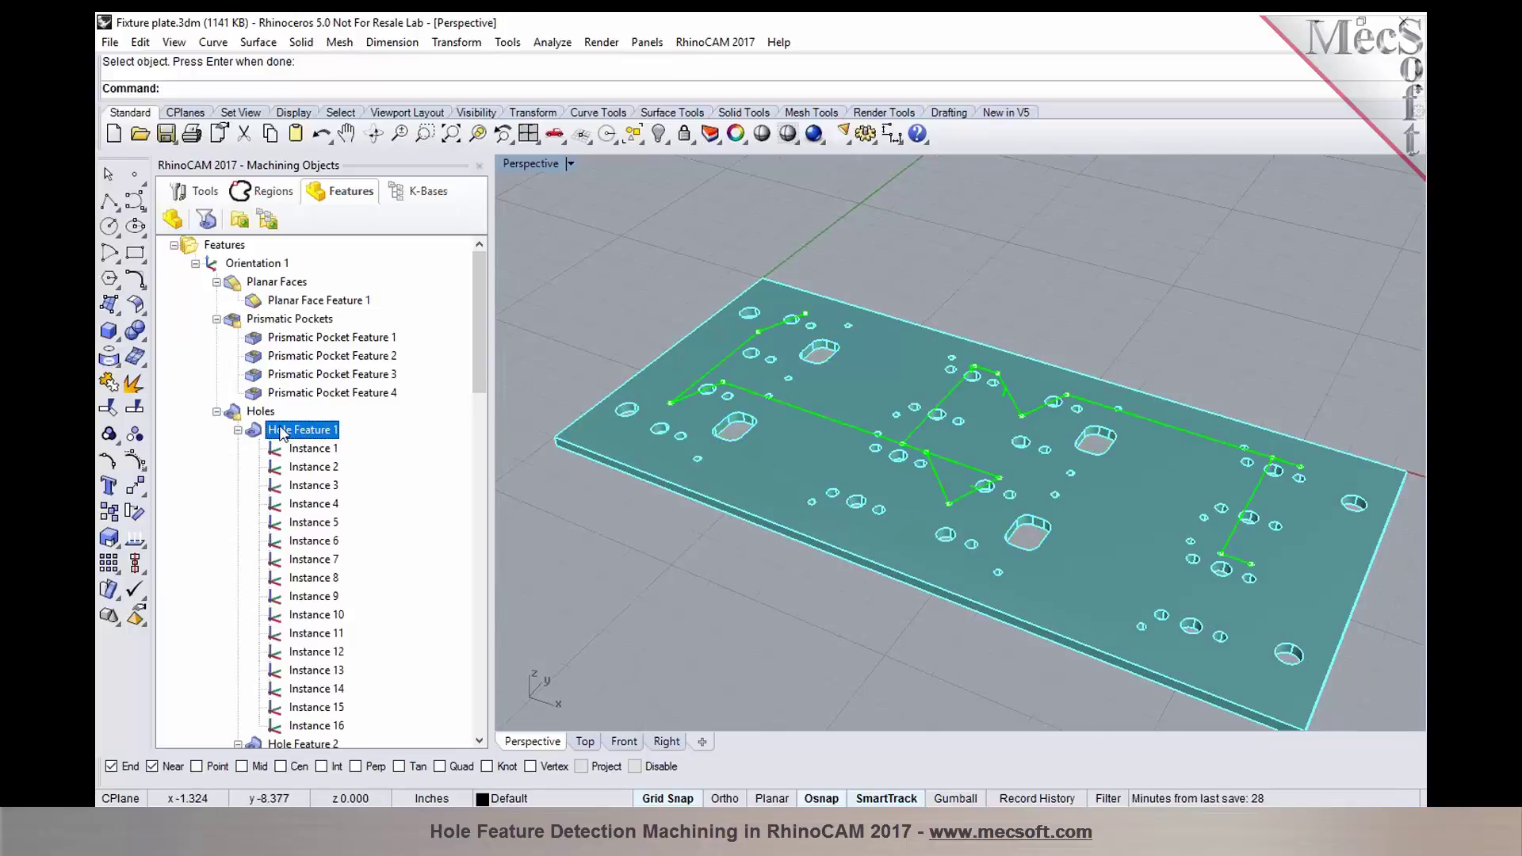
pyautogui.click(238, 414)
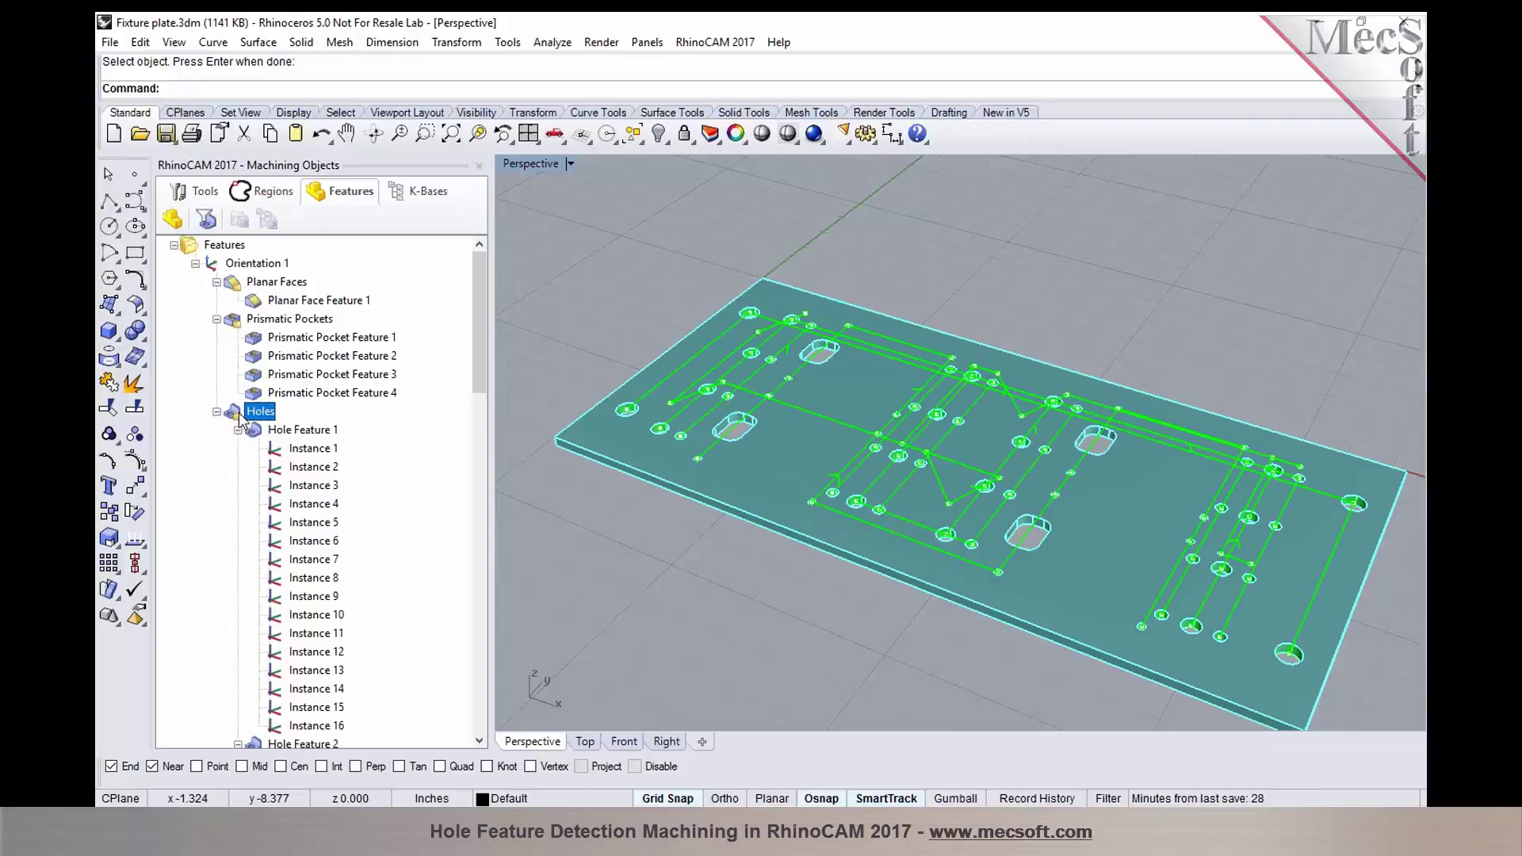
pyautogui.click(239, 432)
pyautogui.click(237, 431)
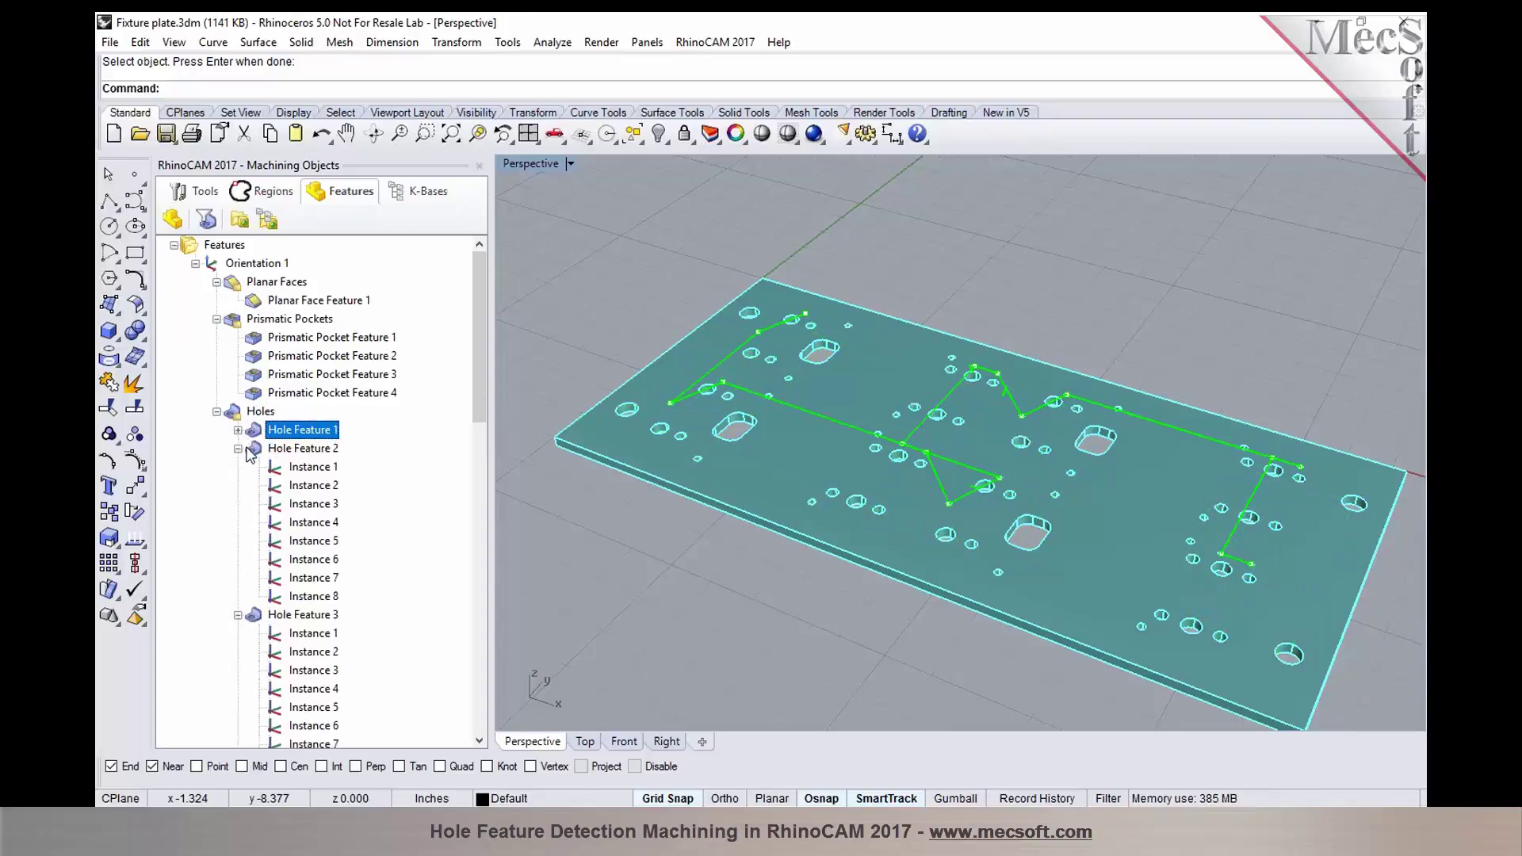
pyautogui.click(238, 448)
# - Preview and collapse Hole Features 3–6, then re-expand Hole Feature 1's 16 instances
pyautogui.click(250, 468)
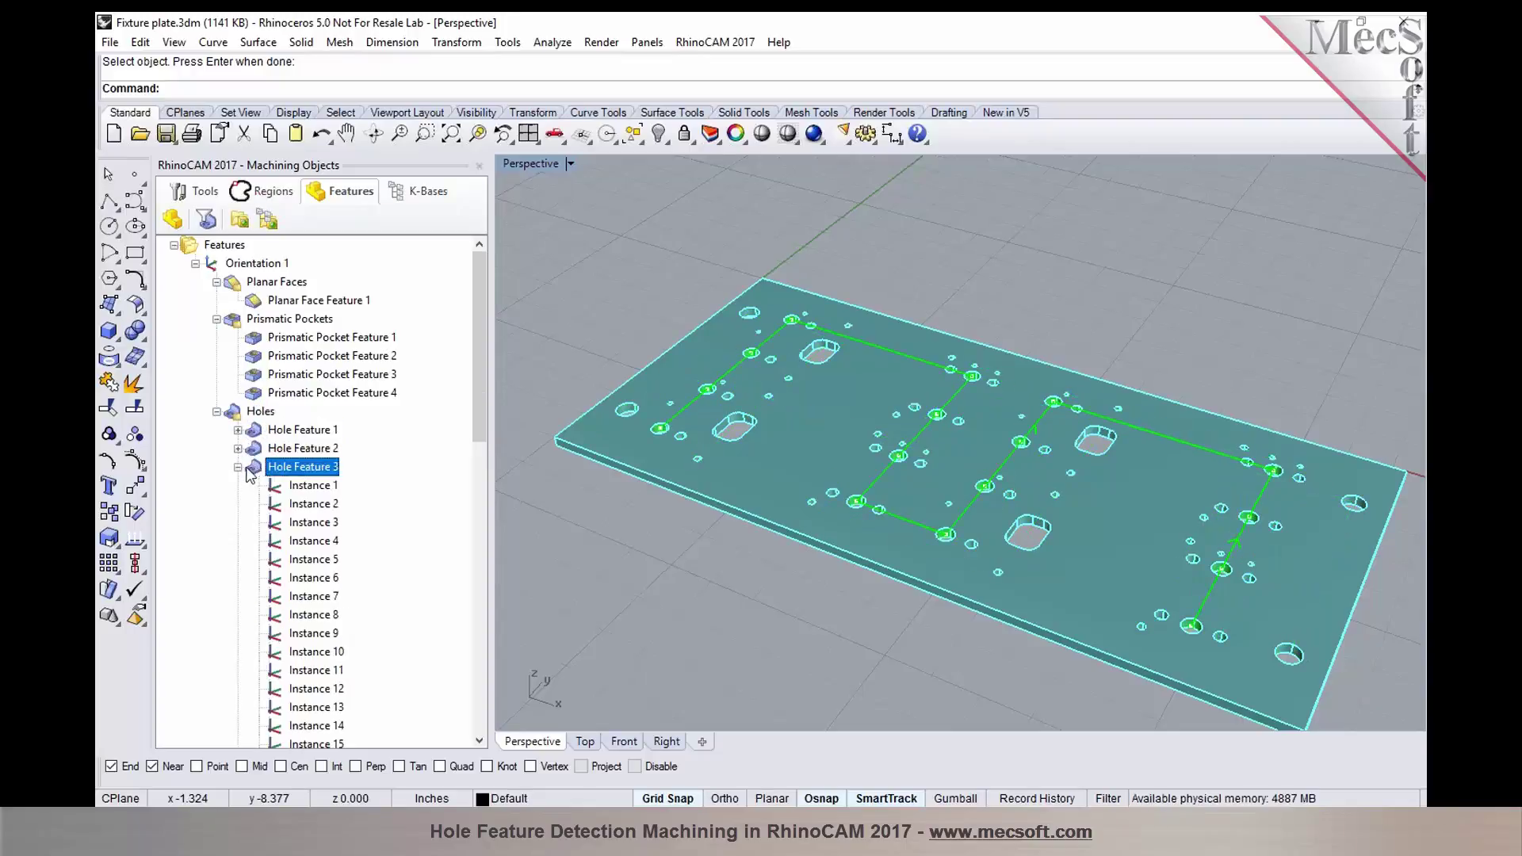
pyautogui.click(238, 467)
pyautogui.click(251, 487)
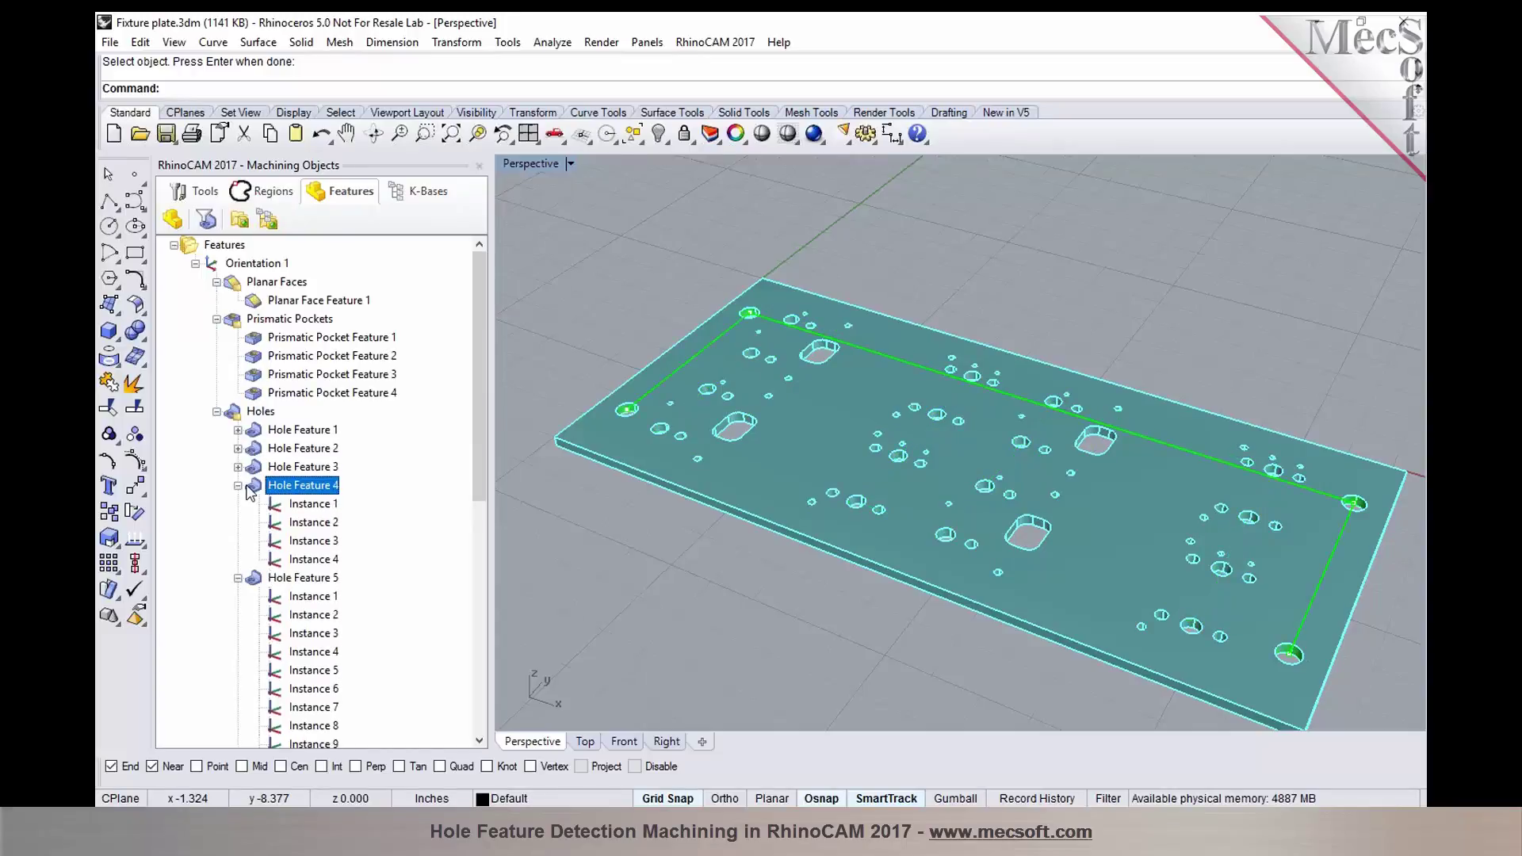
pyautogui.click(238, 486)
pyautogui.click(250, 505)
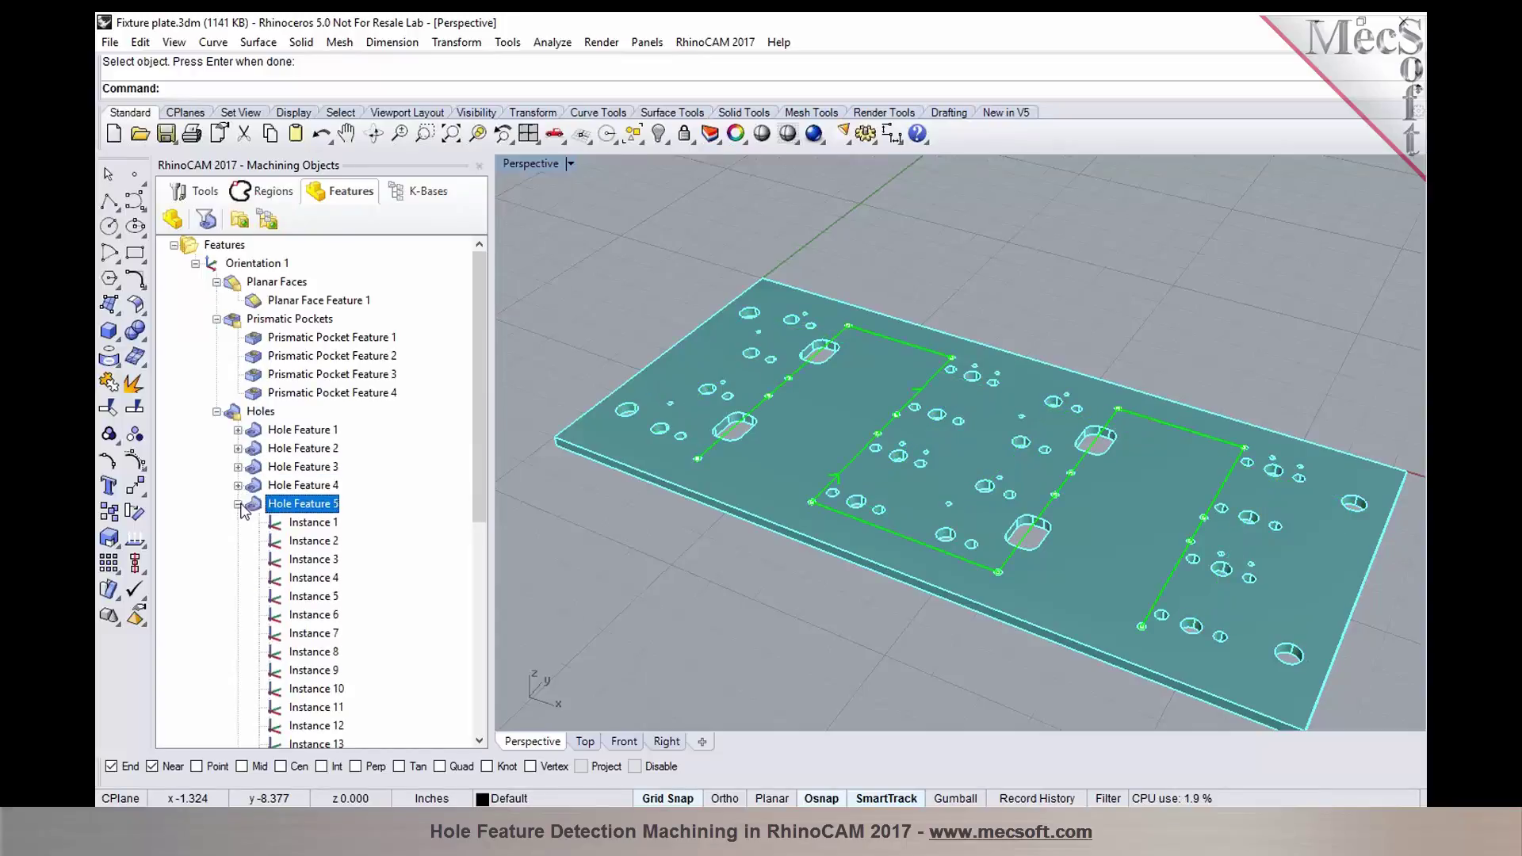
pyautogui.click(238, 504)
pyautogui.click(250, 523)
pyautogui.click(238, 524)
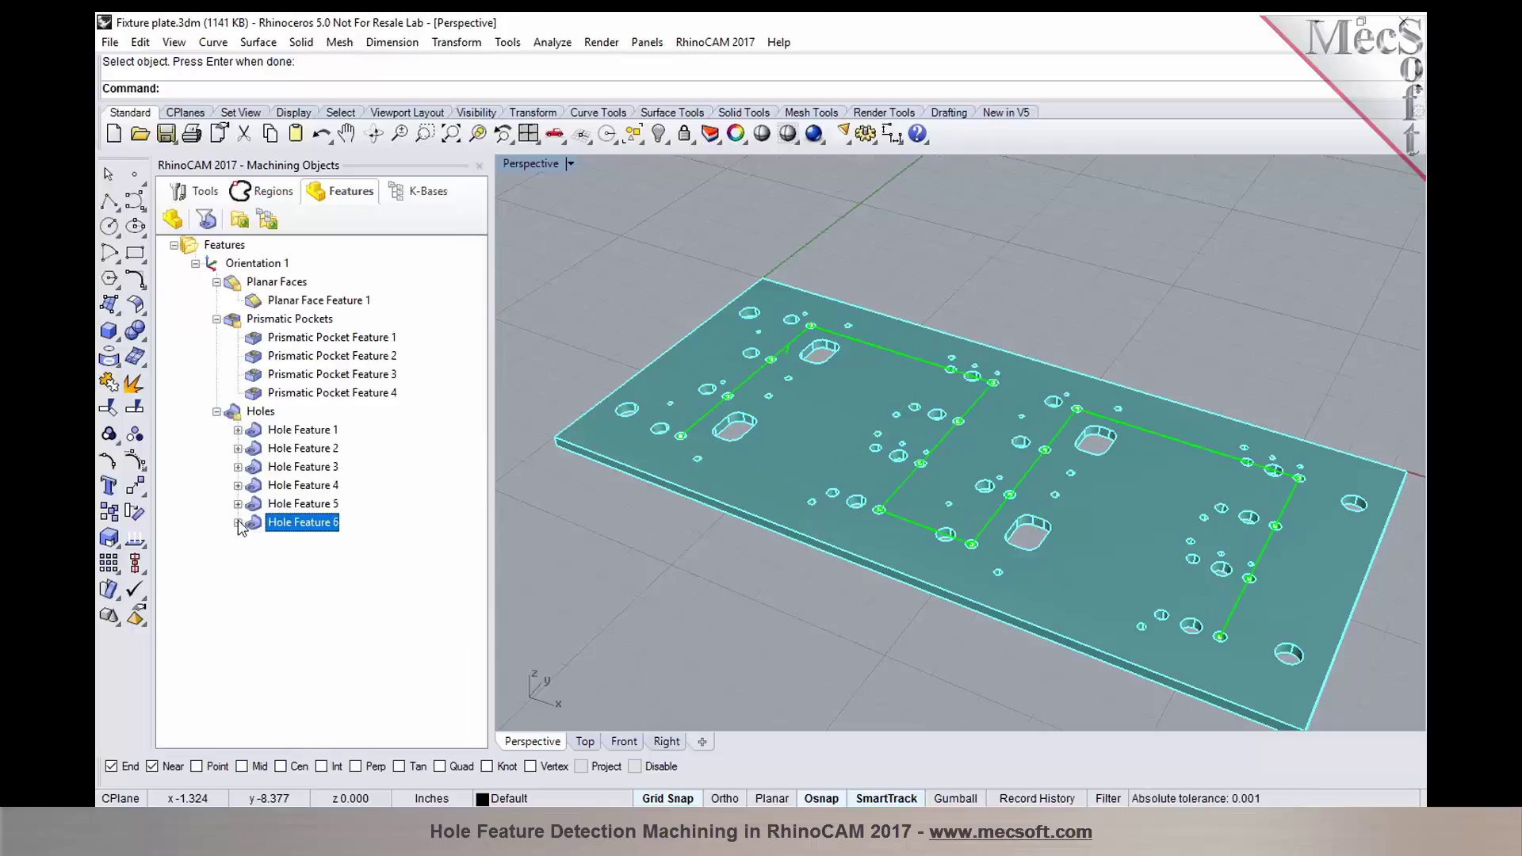
pyautogui.click(252, 431)
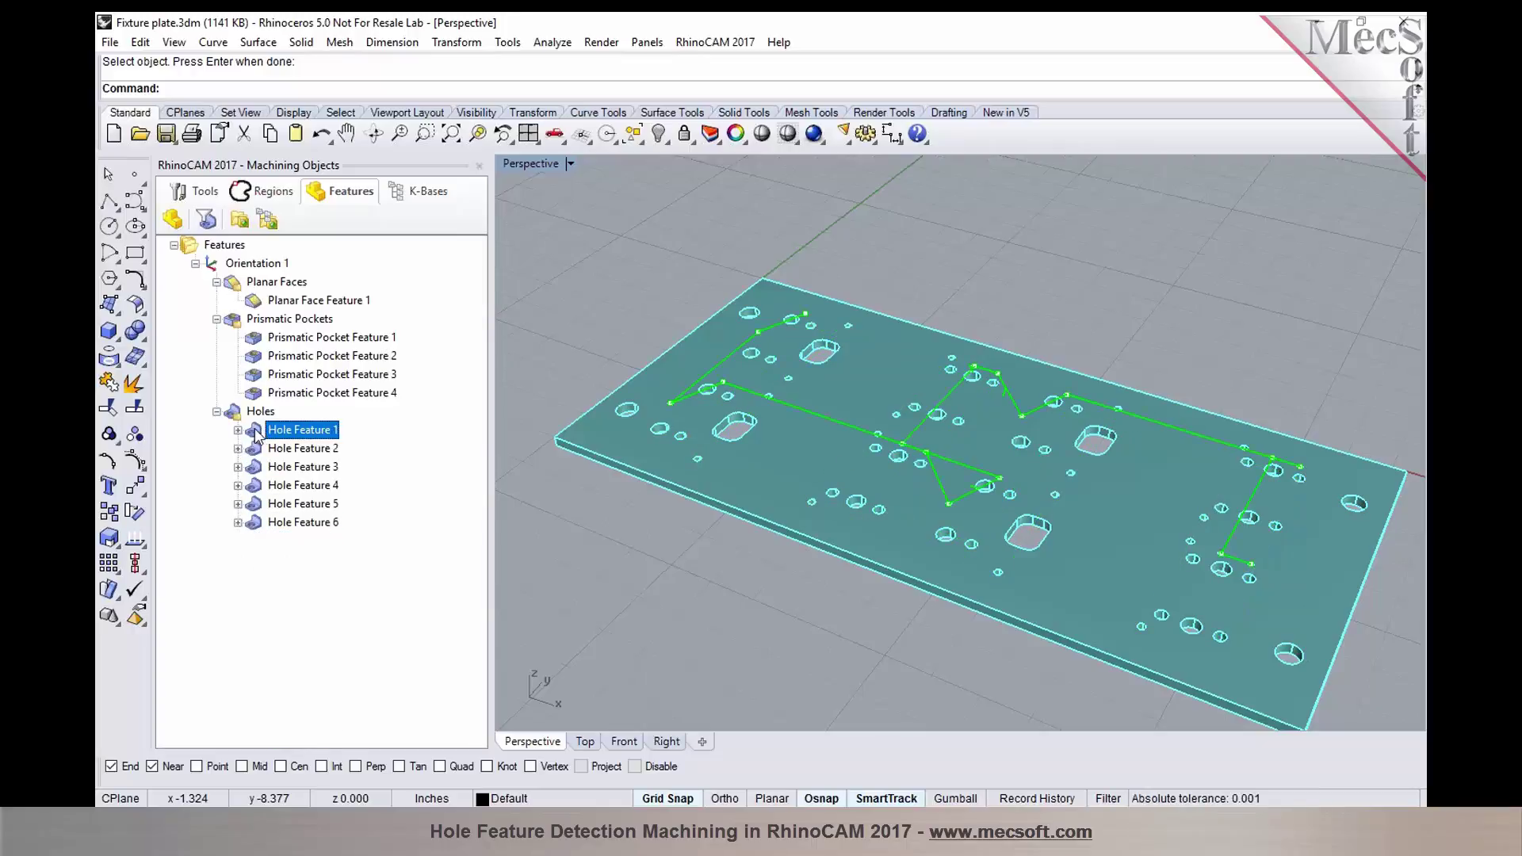
pyautogui.click(238, 430)
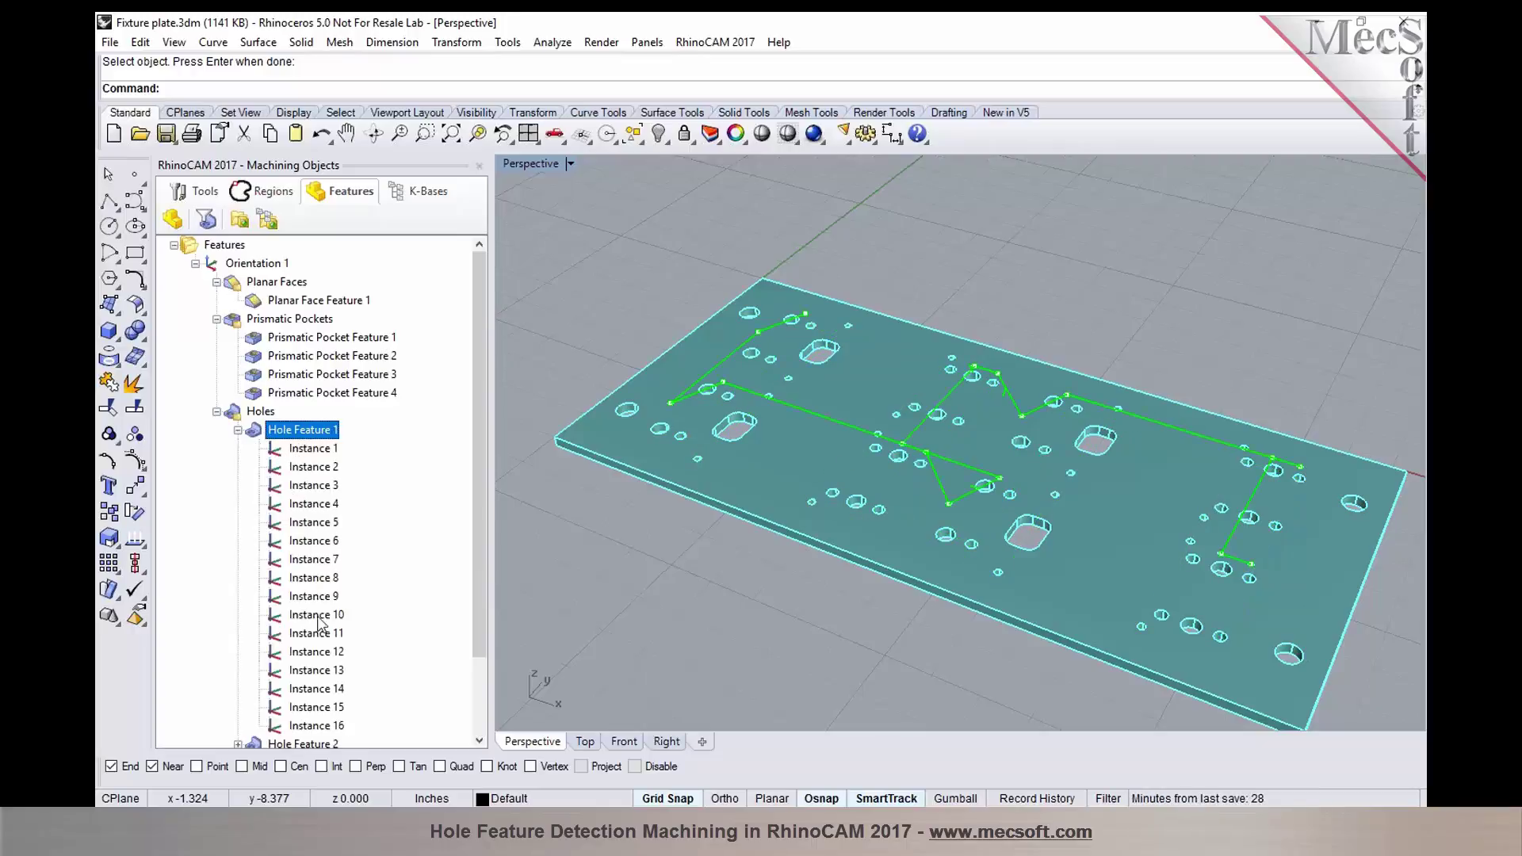
pyautogui.click(296, 449)
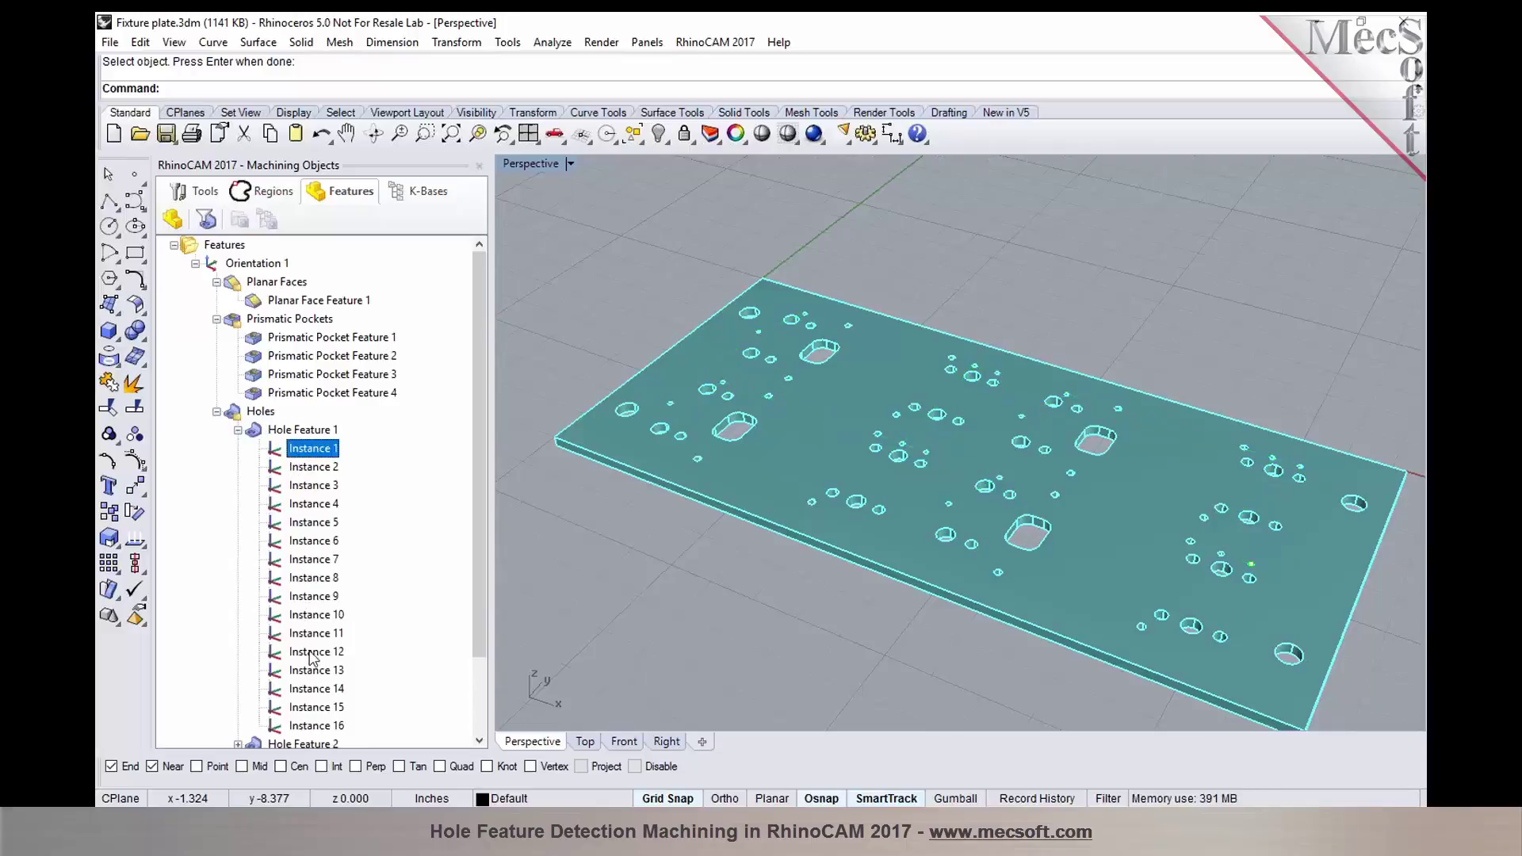
pyautogui.click(305, 470)
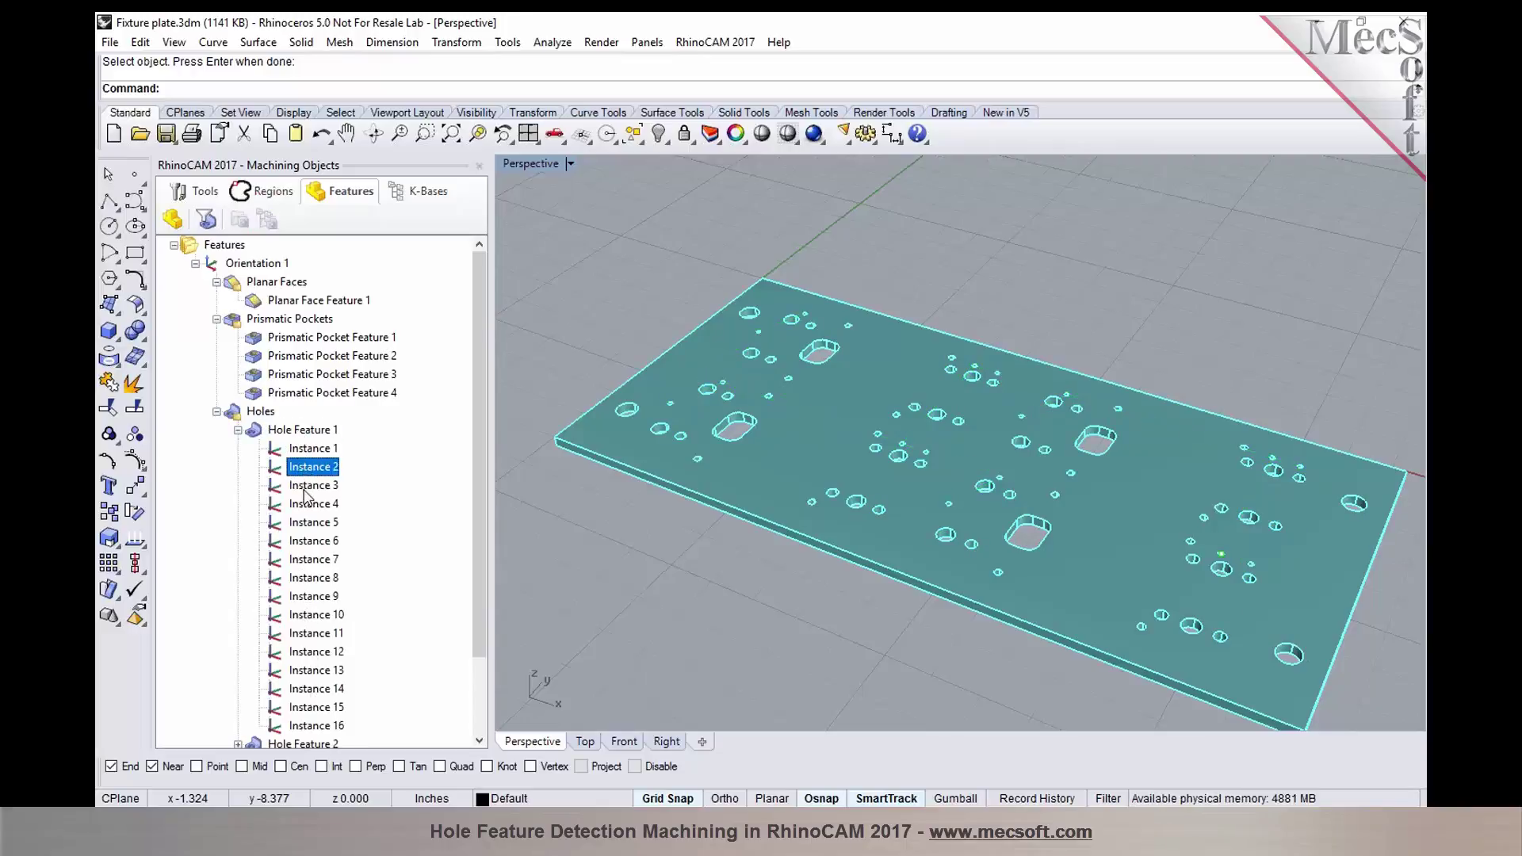
pyautogui.click(304, 490)
pyautogui.scroll(5, 1314, 453)
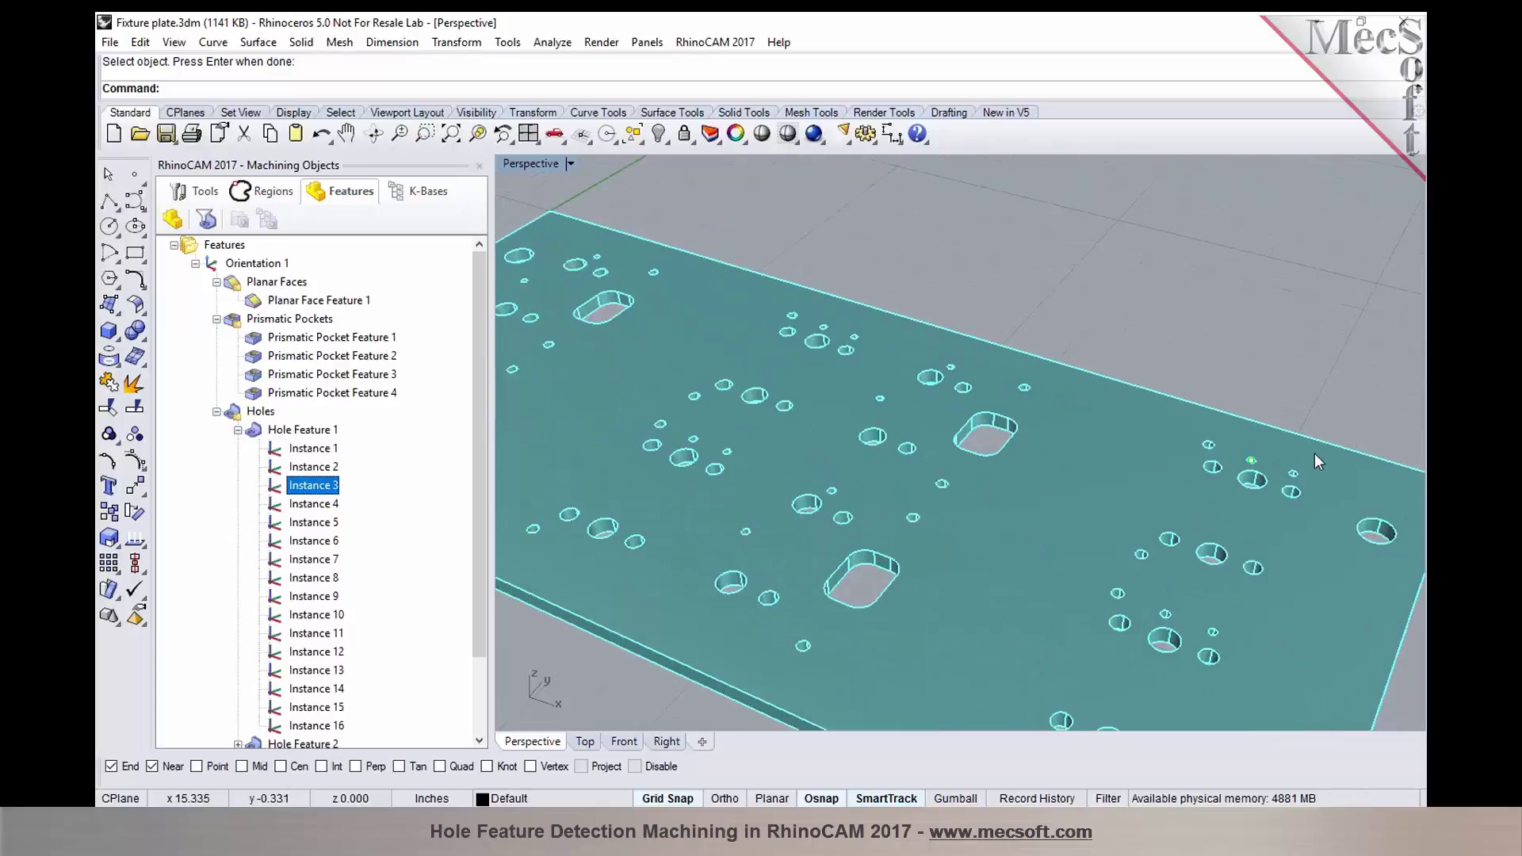
pyautogui.scroll(5, 1242, 474)
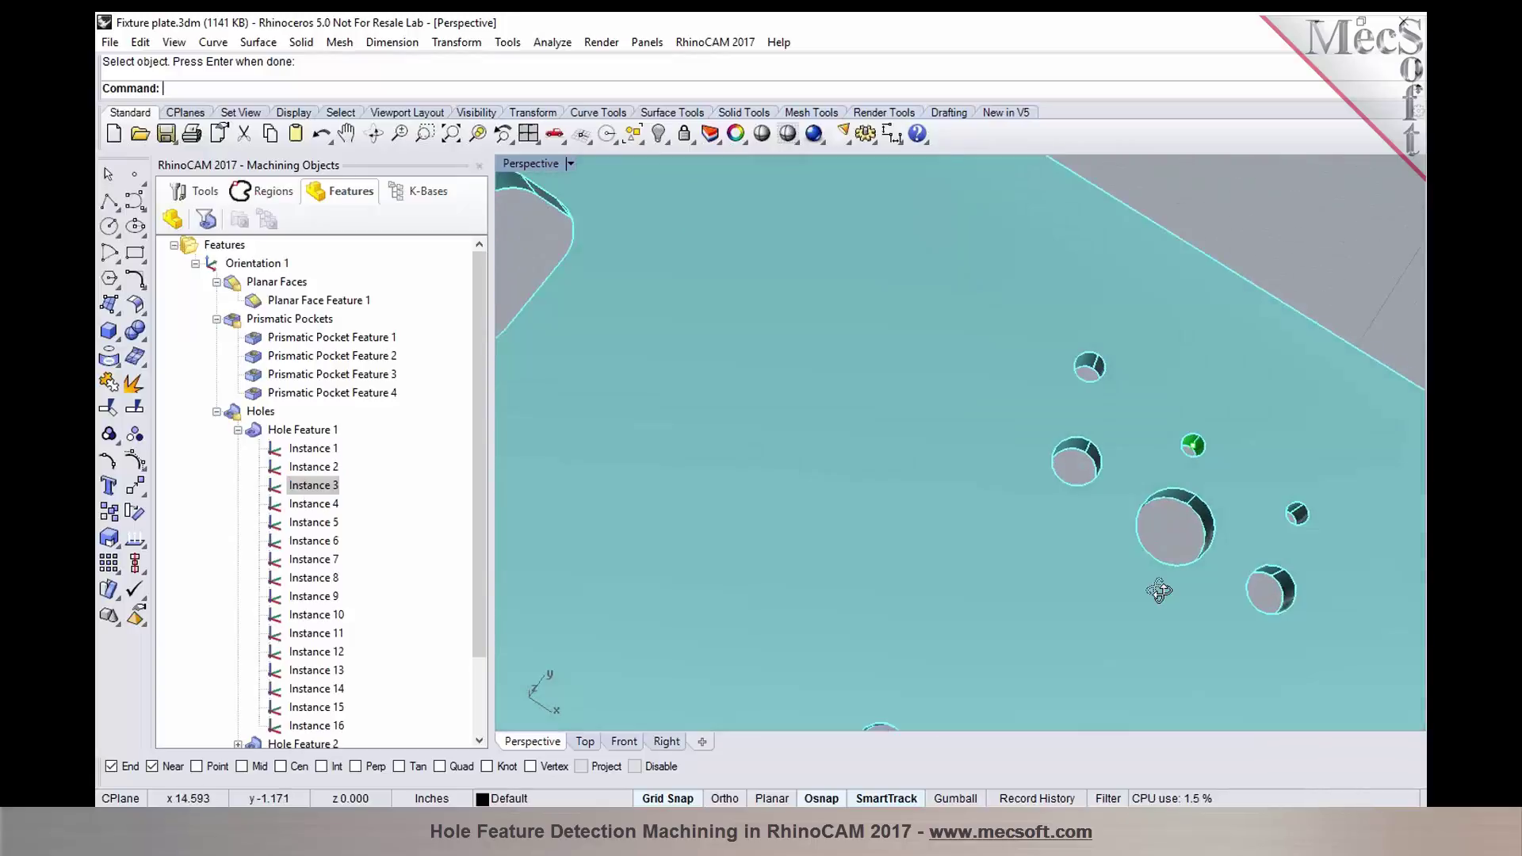
pyautogui.scroll(-10, 1159, 590)
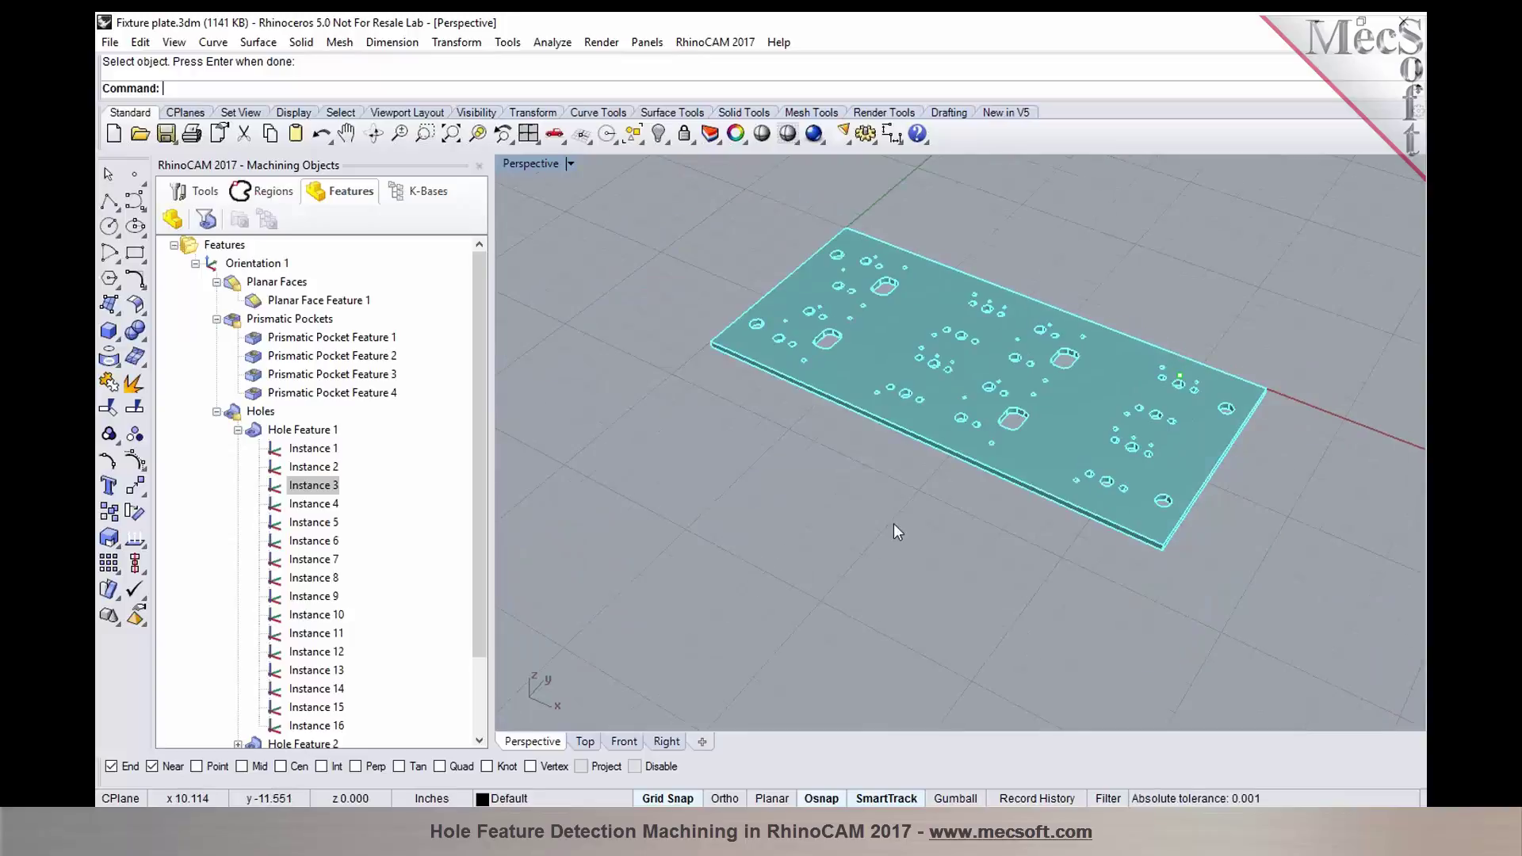
pyautogui.moveTo(893, 523); pyautogui.dragTo(761, 353, button='right')
pyautogui.scroll(-2, 761, 354)
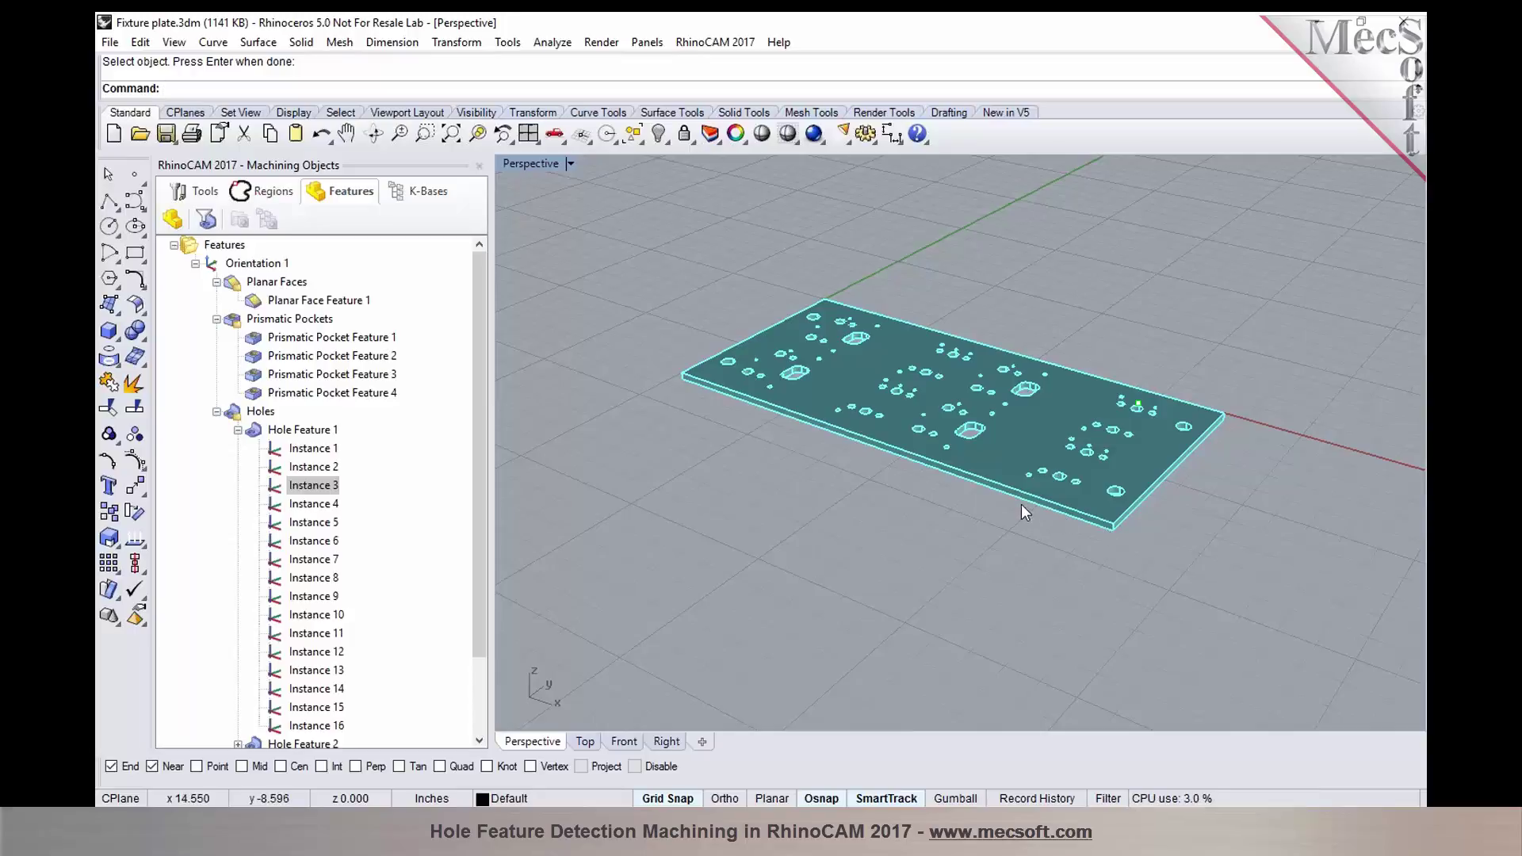
pyautogui.moveTo(898, 434); pyautogui.dragTo(917, 490, button='right')
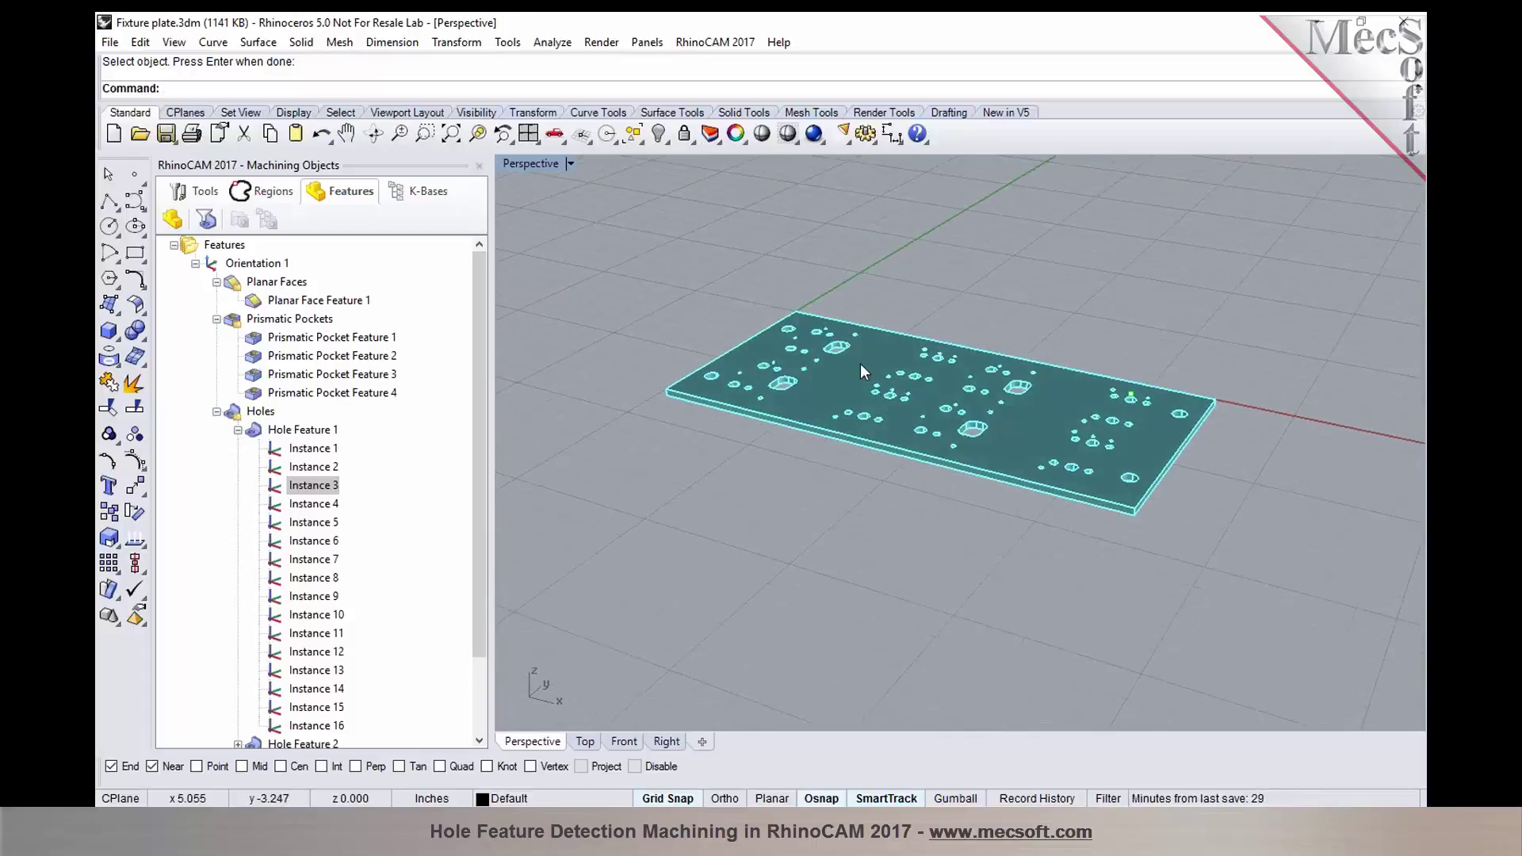
# - Open the MILL Machining Browser beside the Features list and select Planar Face Feature 1
pyautogui.click(237, 430)
pyautogui.click(301, 430)
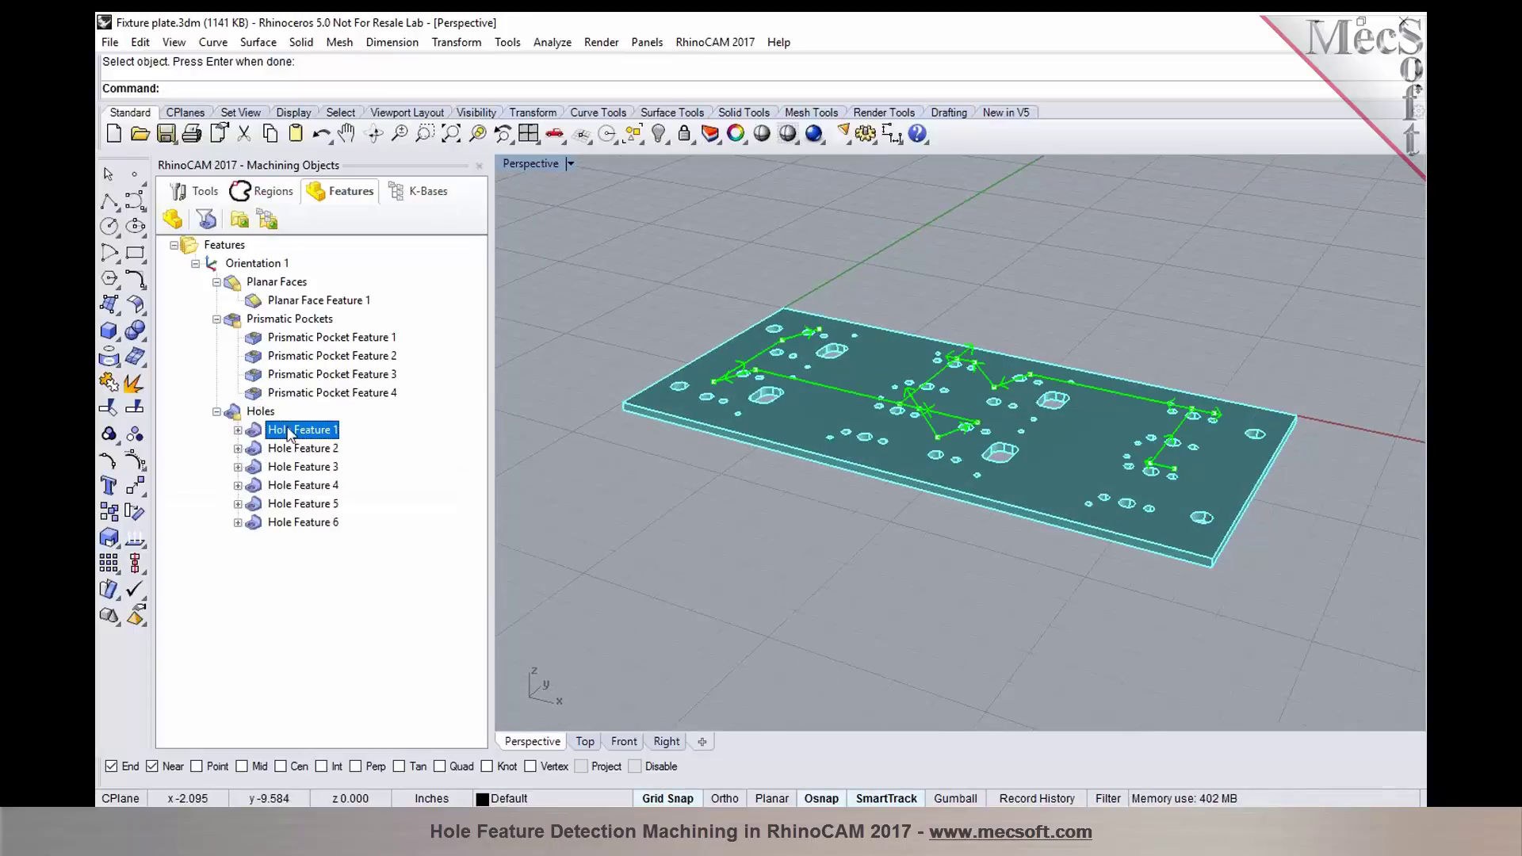
pyautogui.click(688, 48)
pyautogui.click(694, 112)
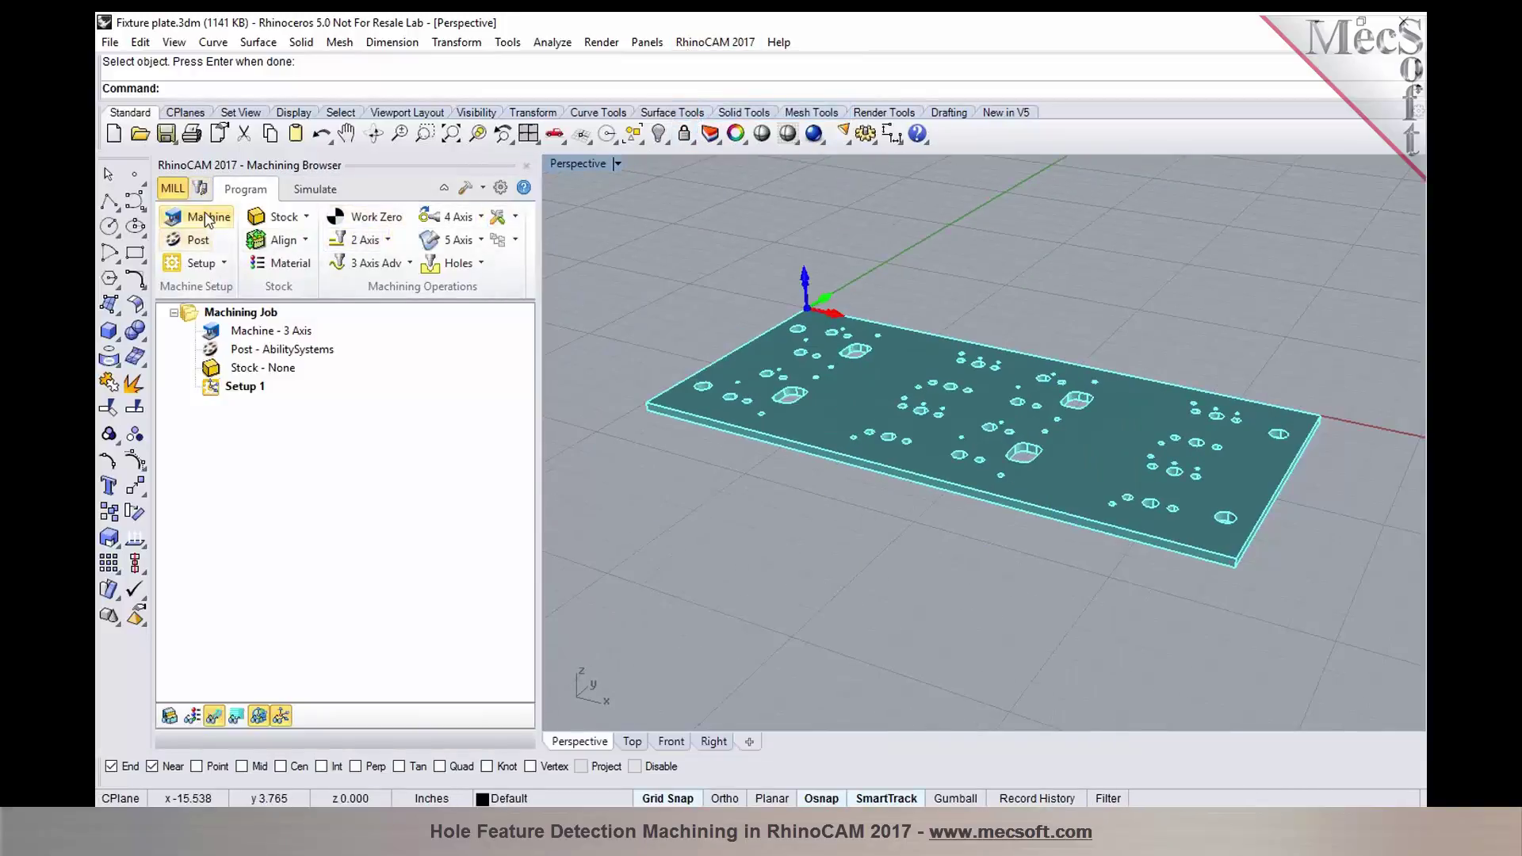
pyautogui.click(202, 190)
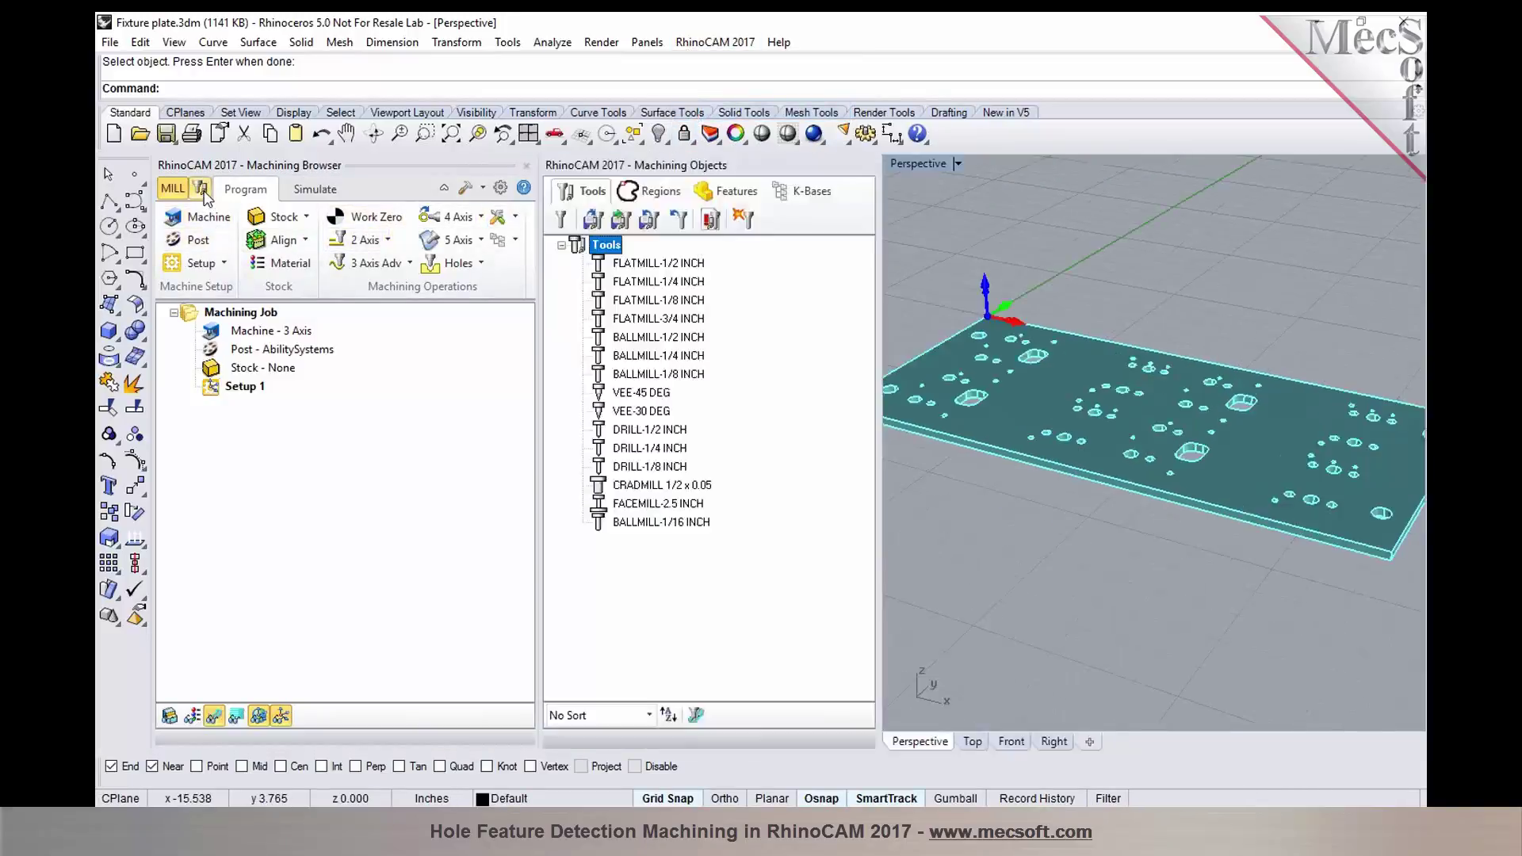
pyautogui.click(737, 196)
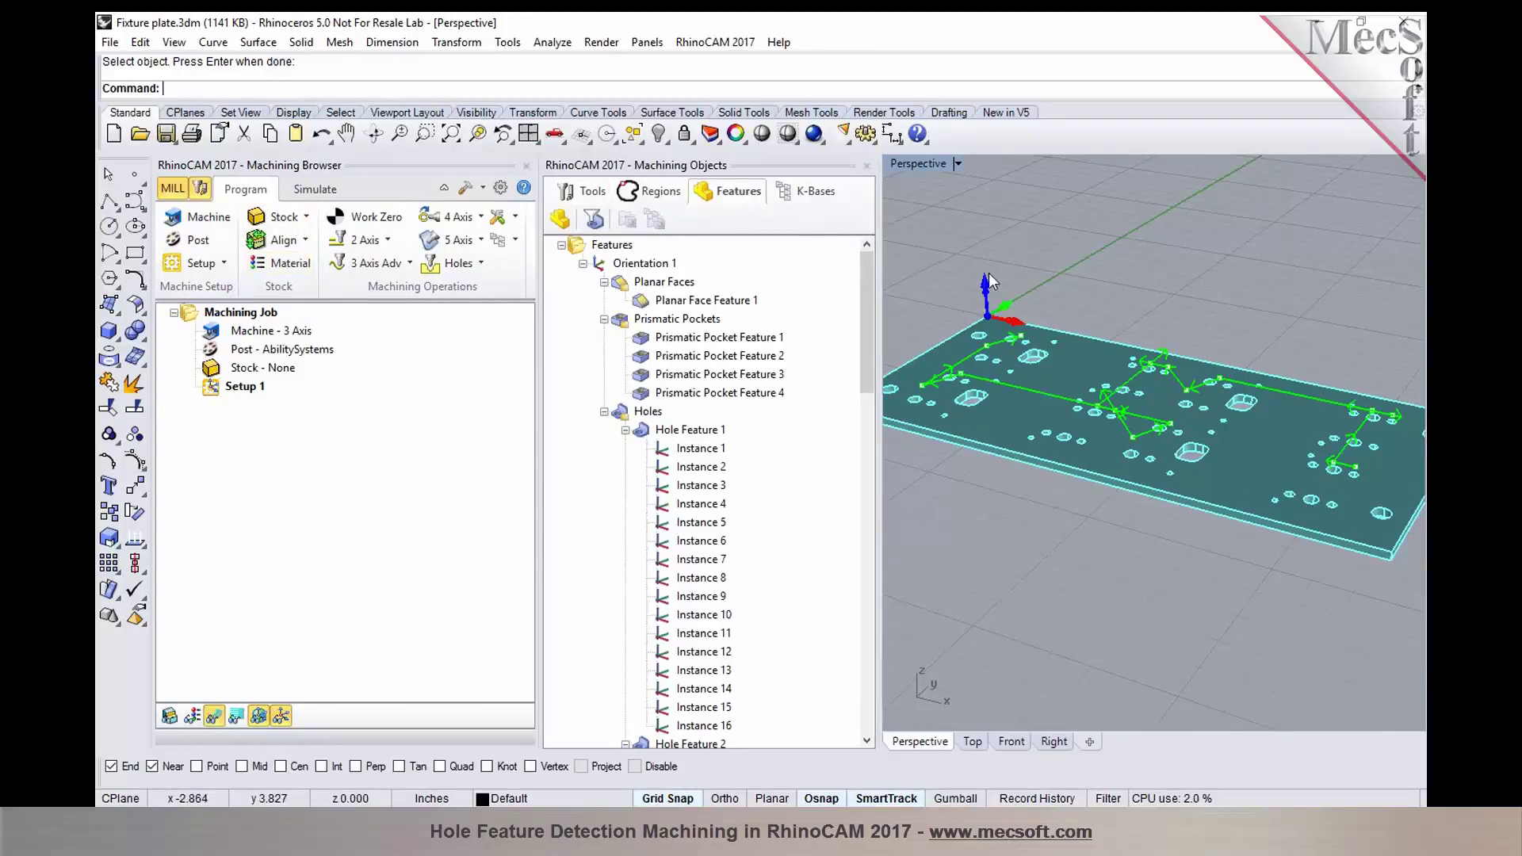
pyautogui.click(700, 300)
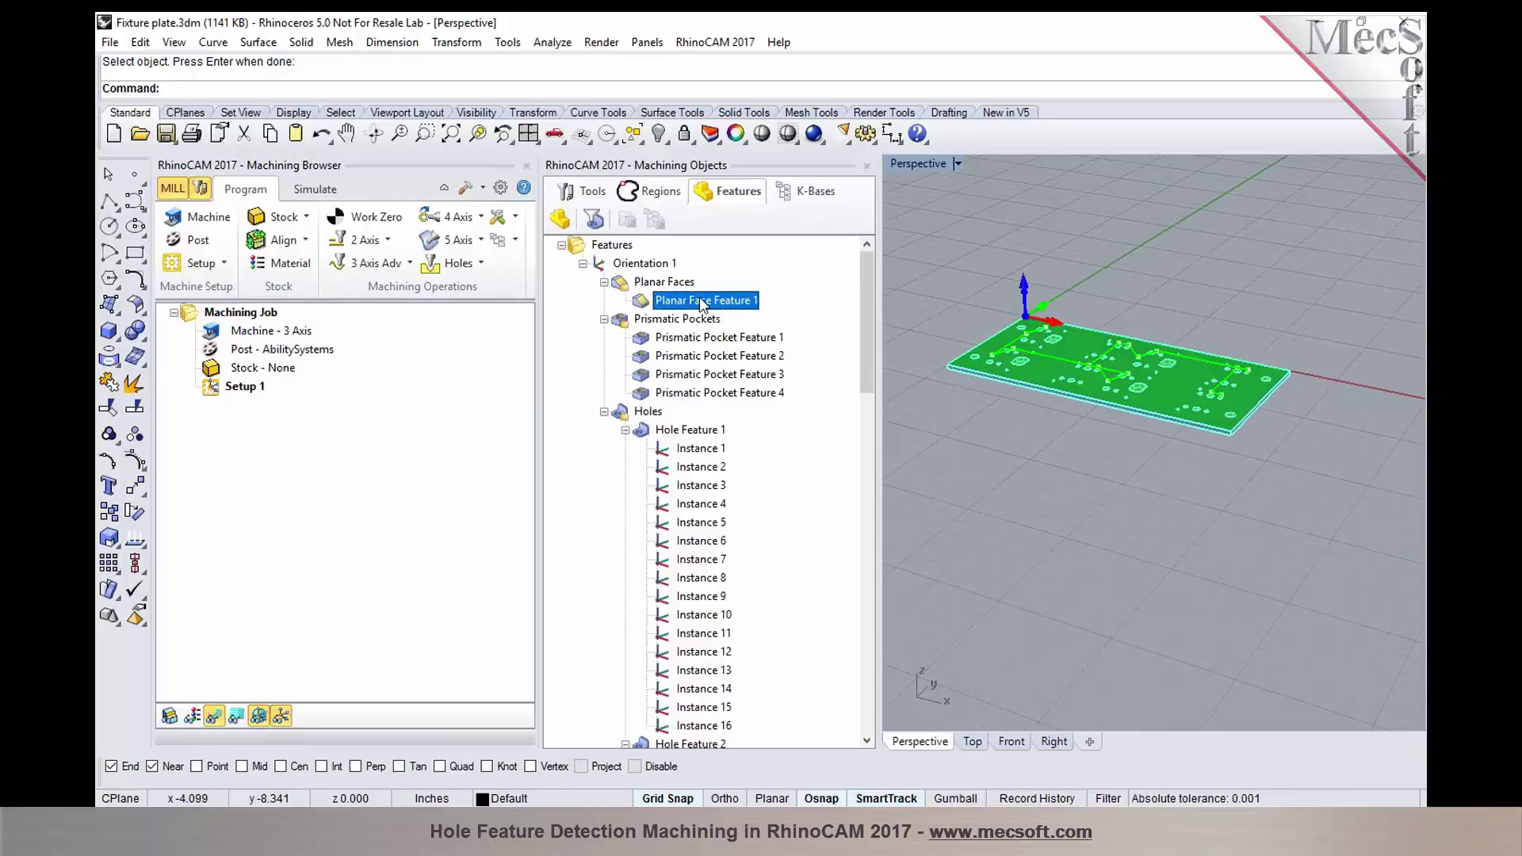
# - Create a Part Box Stock around the plate with a 0.1 Z offset in +Z only
pyautogui.click(295, 217)
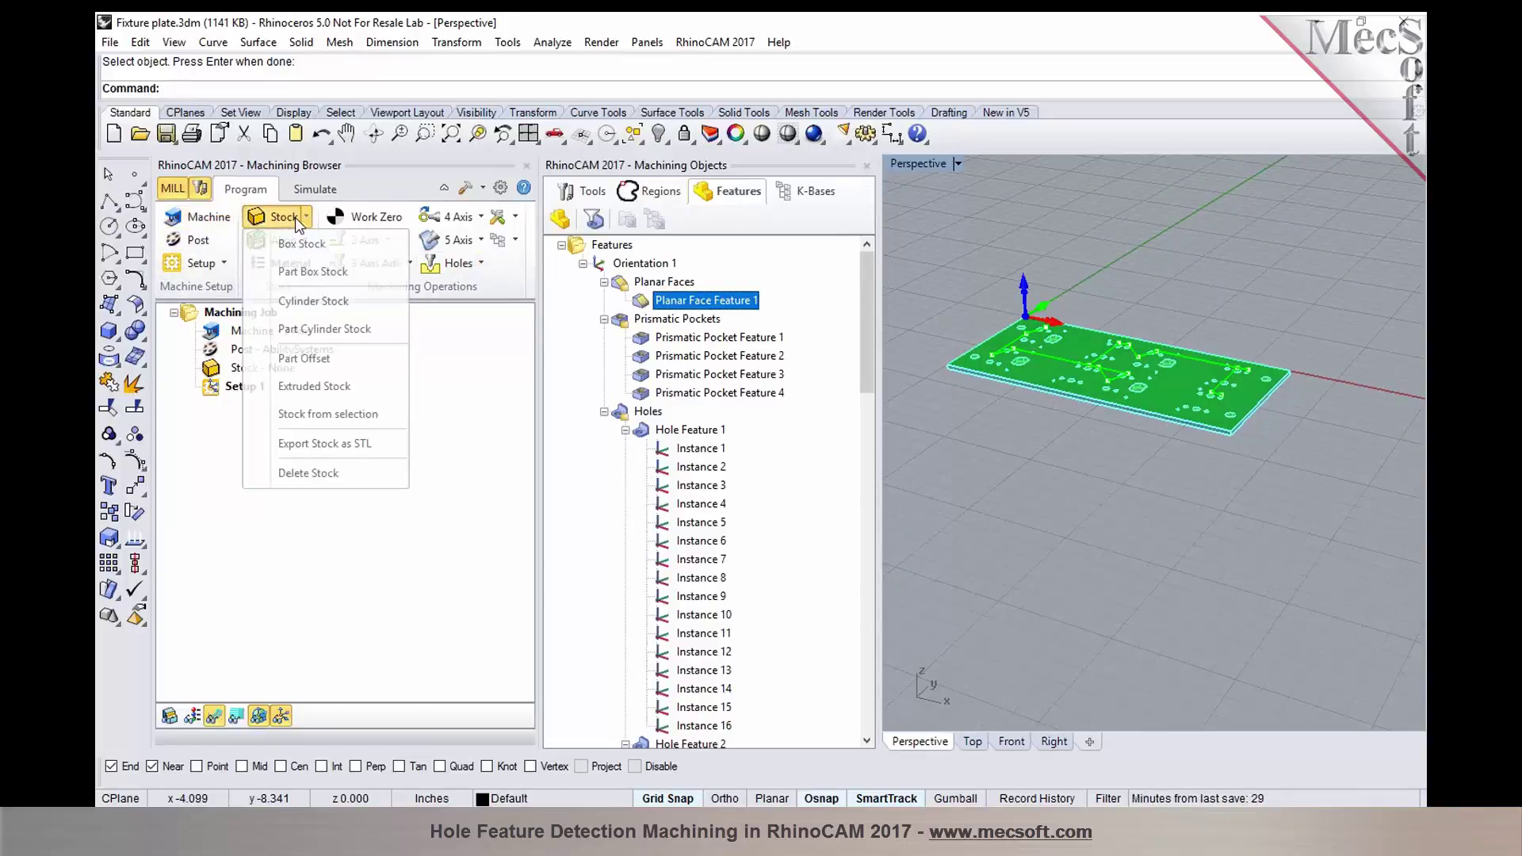
pyautogui.click(301, 271)
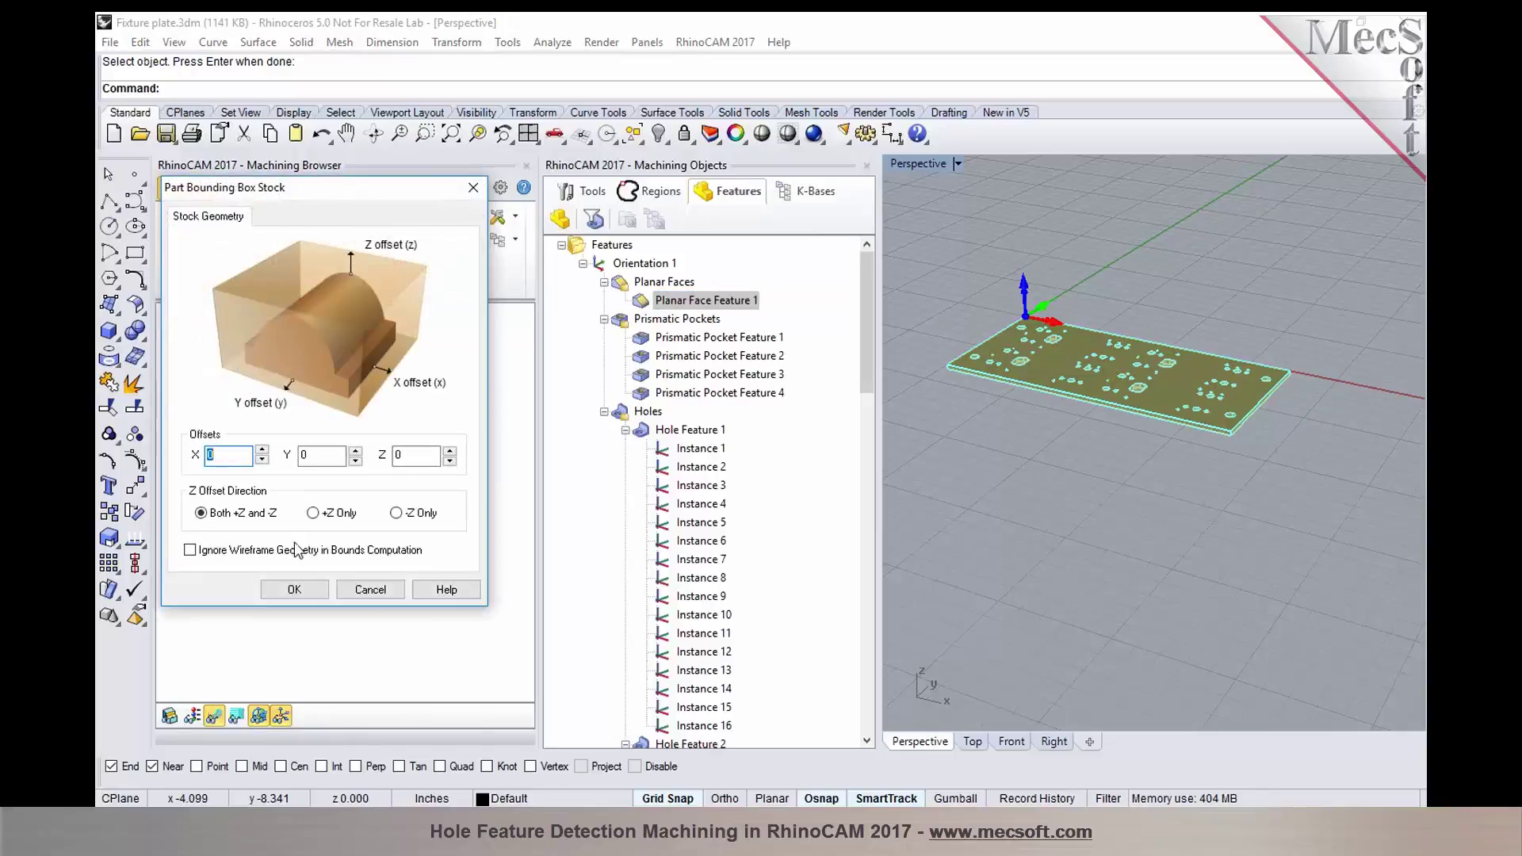
pyautogui.click(313, 513)
pyautogui.click(449, 450)
pyautogui.click(294, 590)
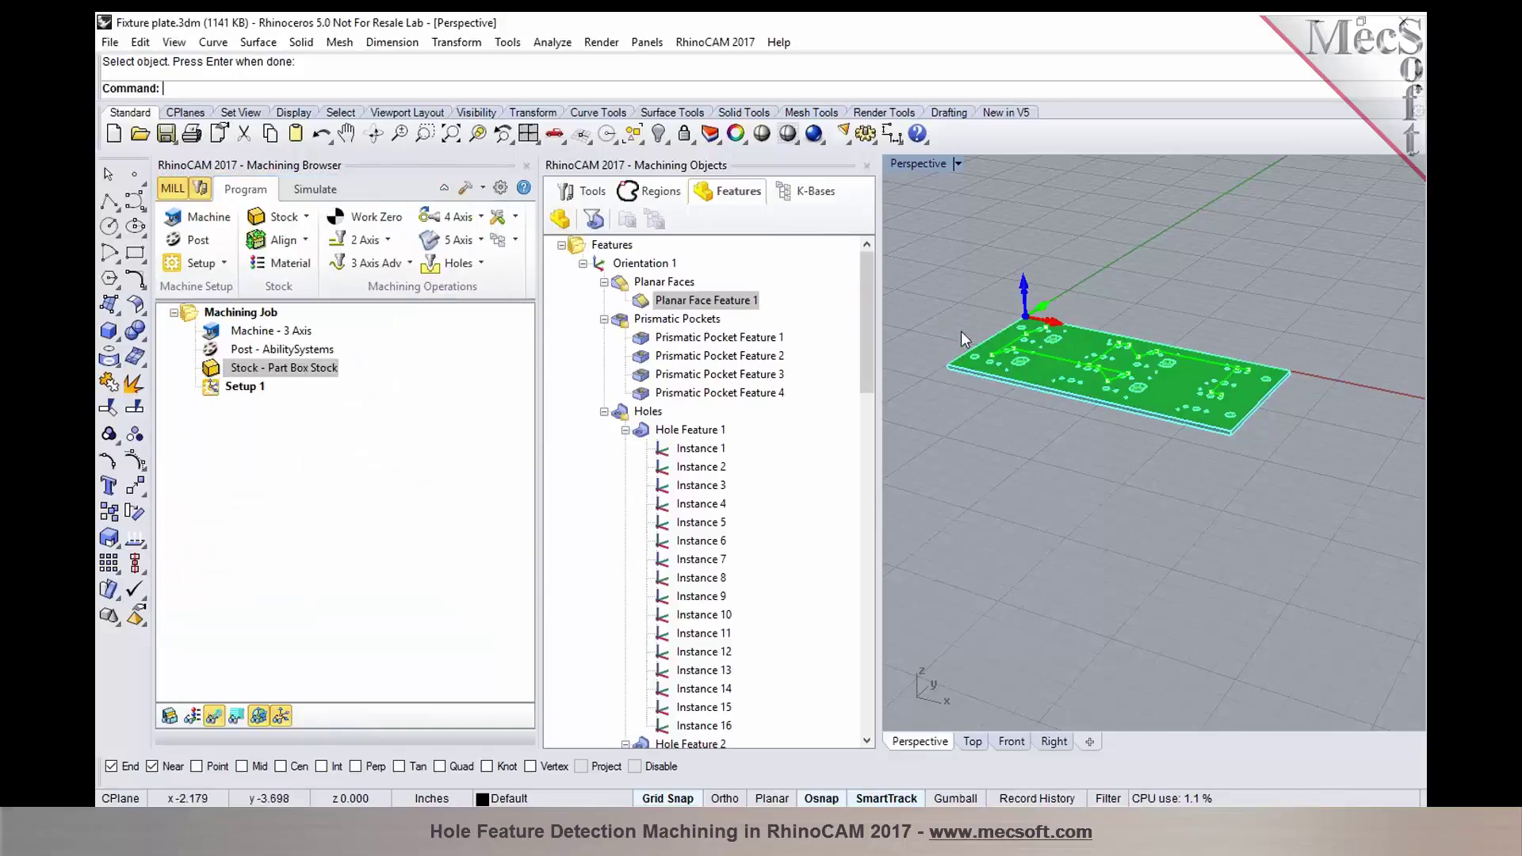
pyautogui.scroll(2, 1002, 317)
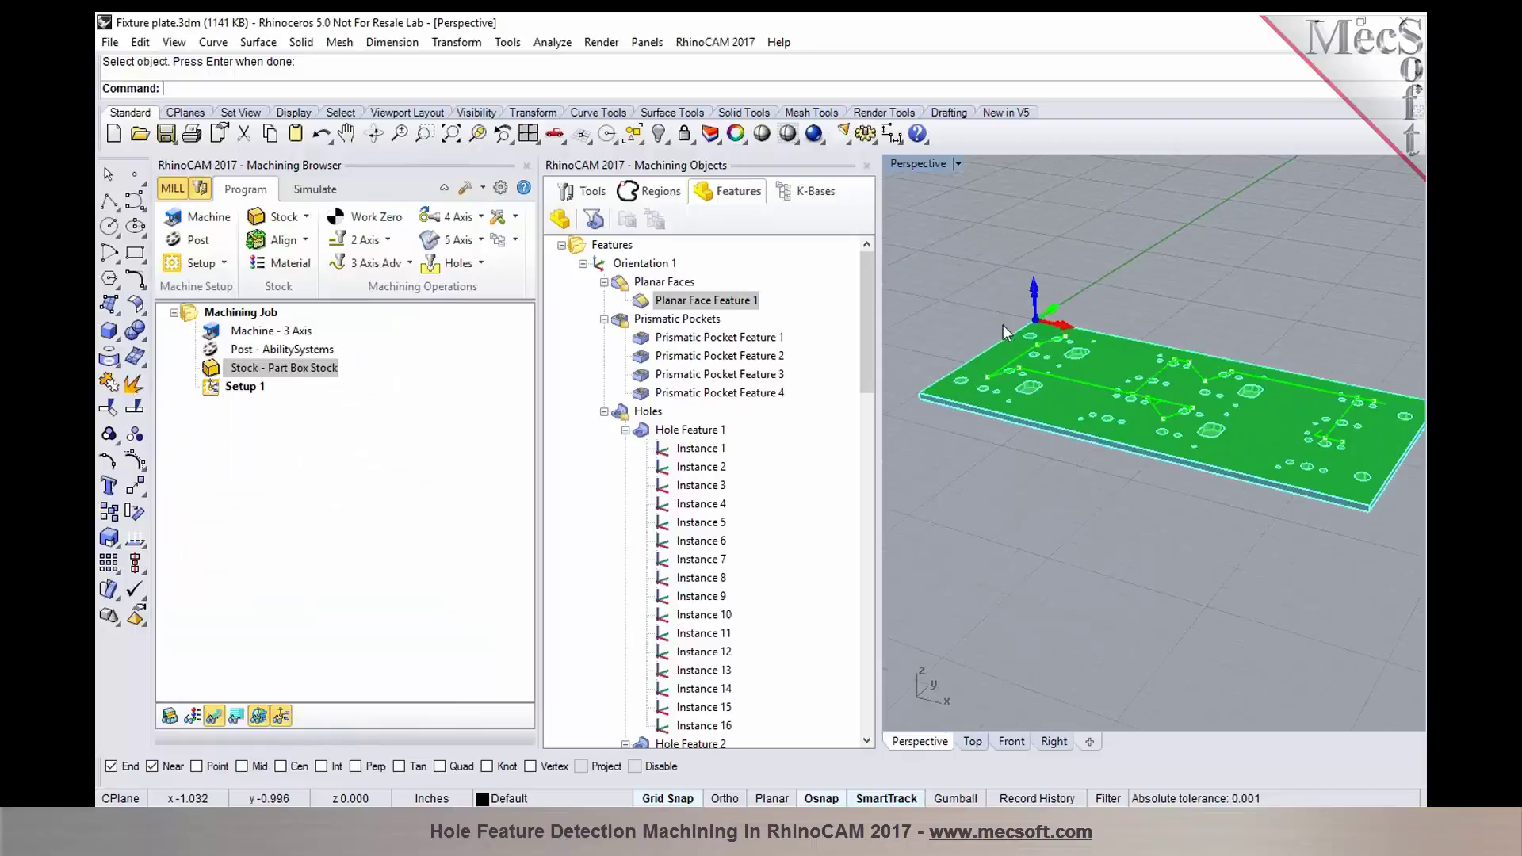
pyautogui.rightClick(682, 306)
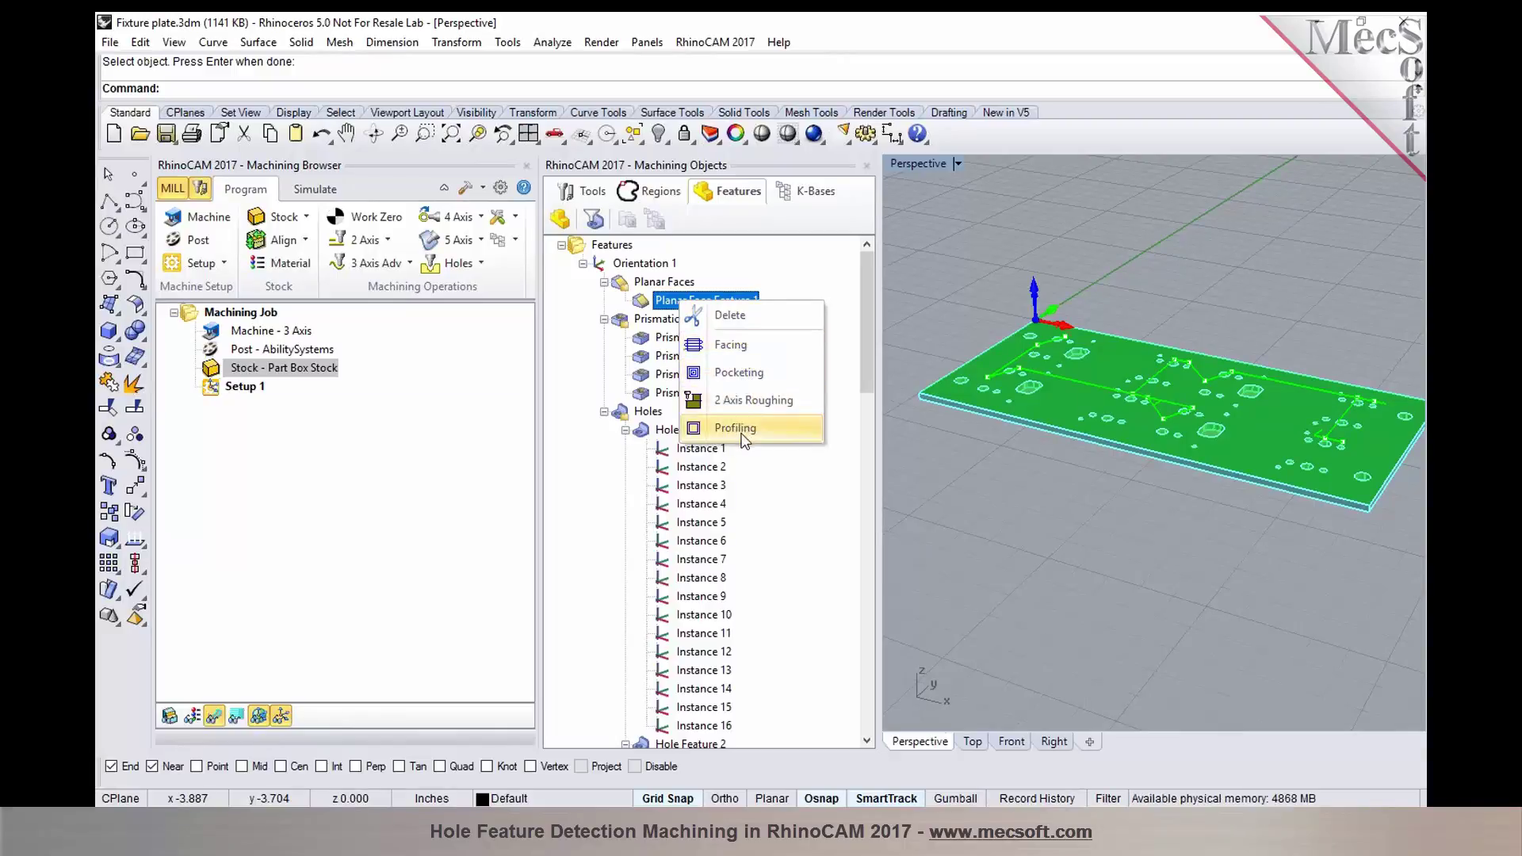
# - Start a Facing operation, removing Hole Feature 1 so only Planar Face Feature 1 remains
pyautogui.click(741, 355)
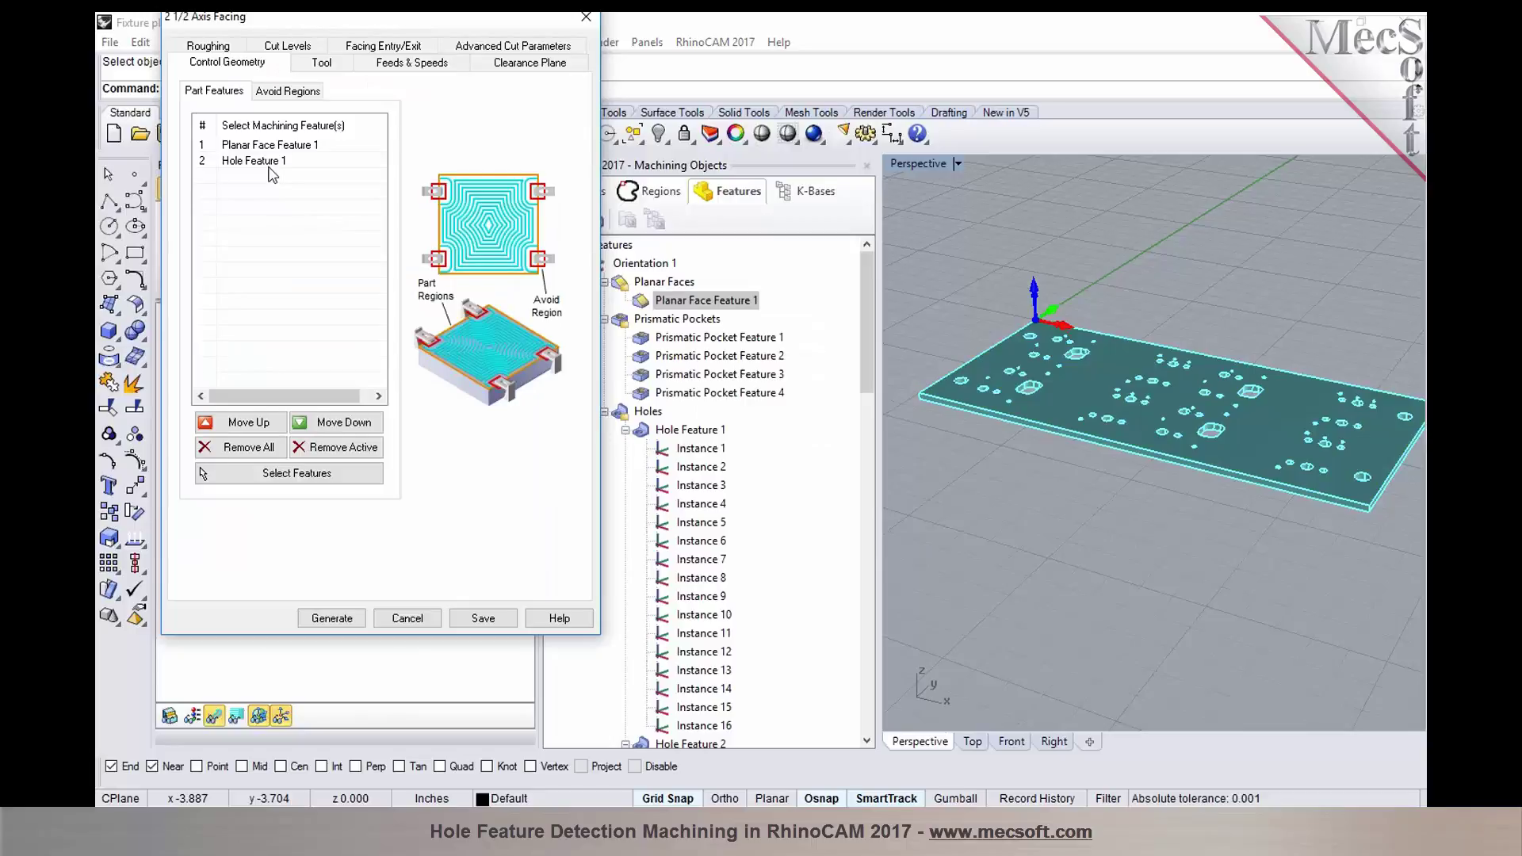
pyautogui.click(269, 163)
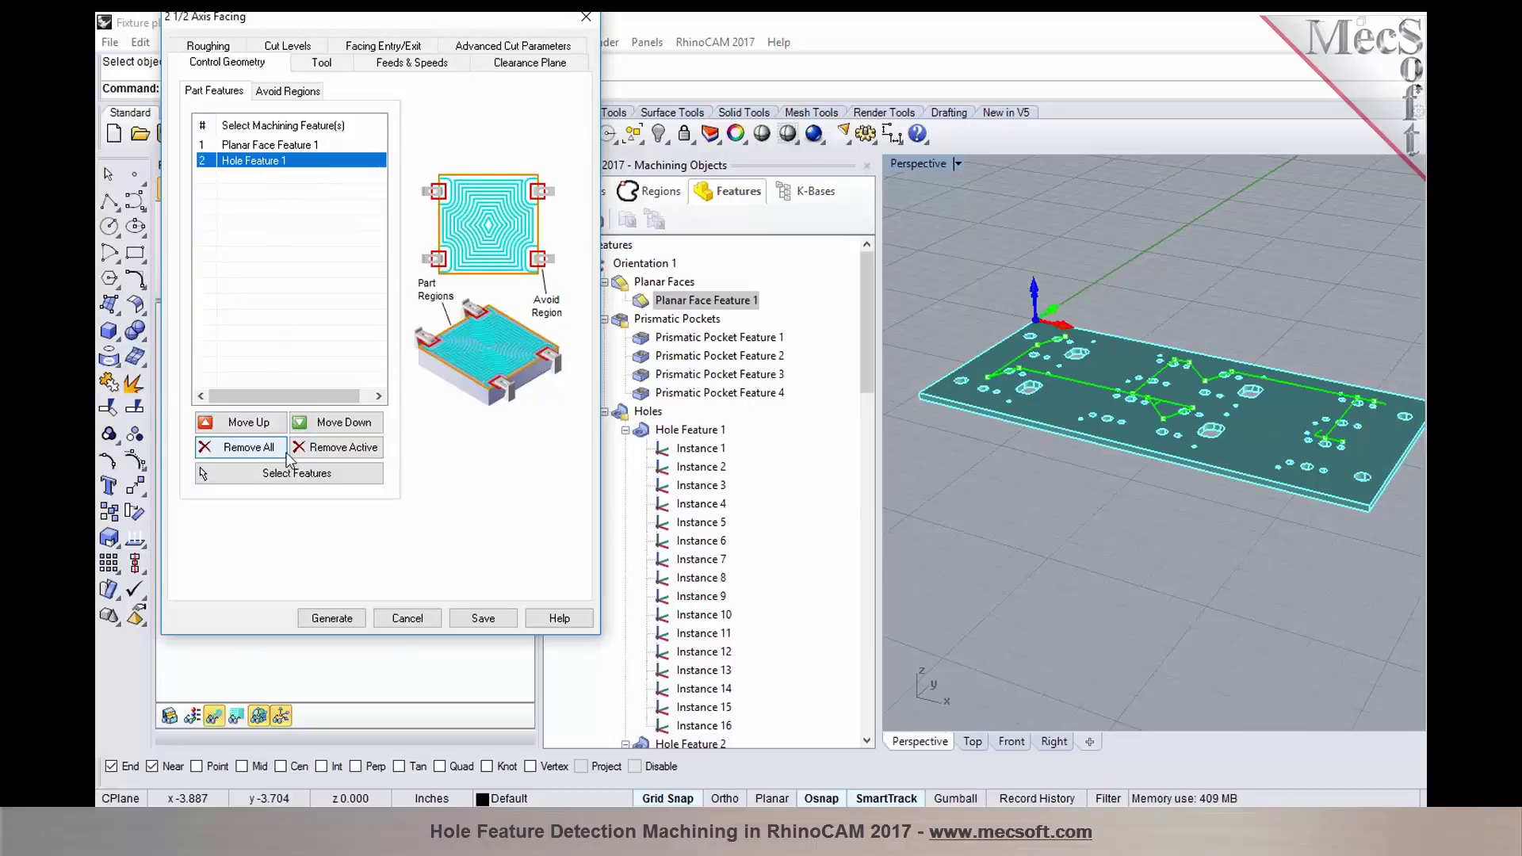
pyautogui.click(334, 447)
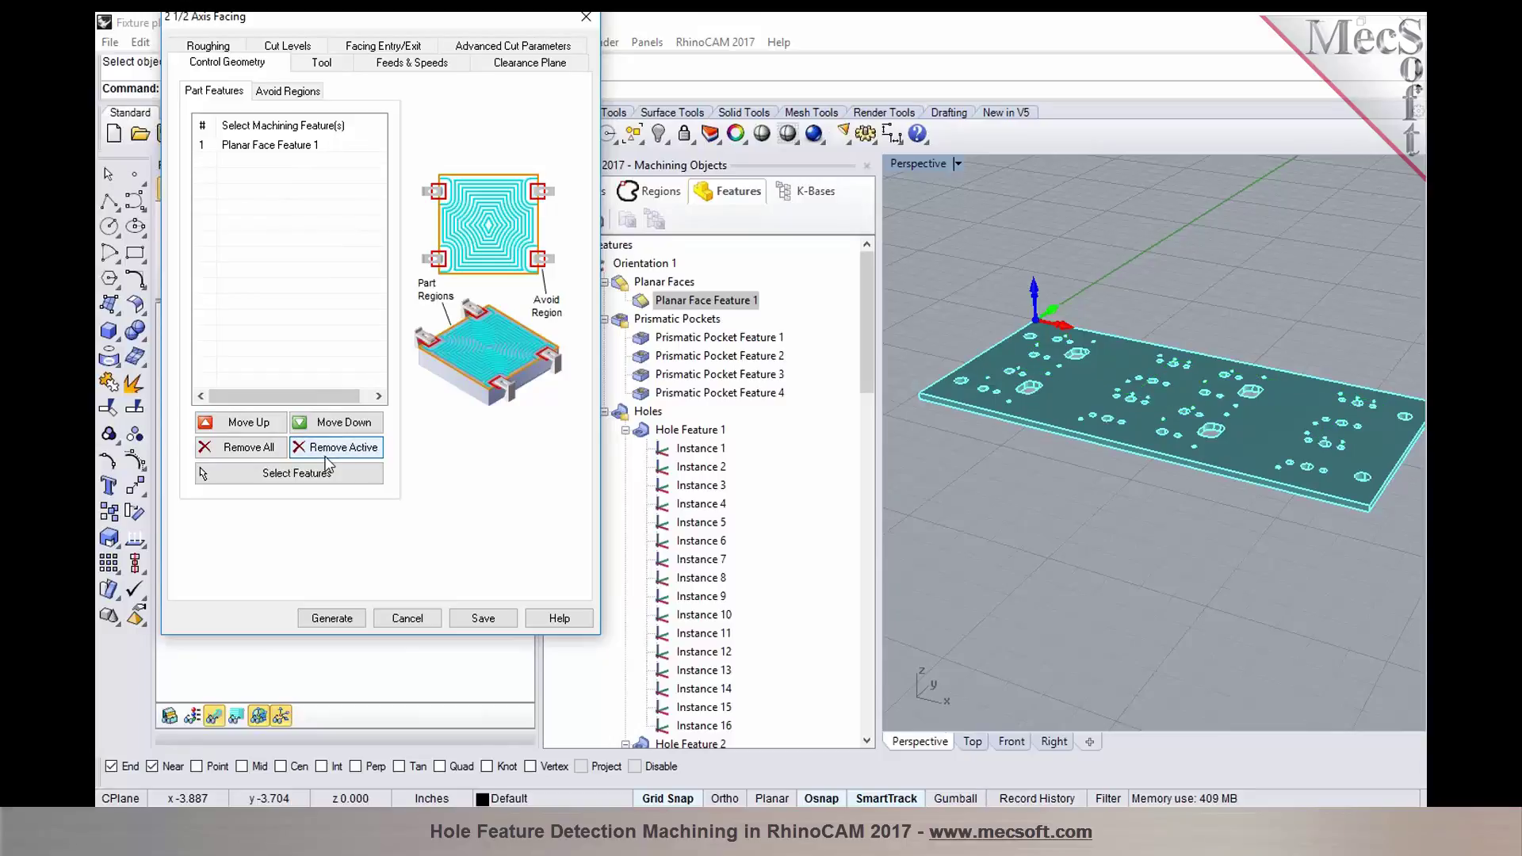
pyautogui.click(302, 149)
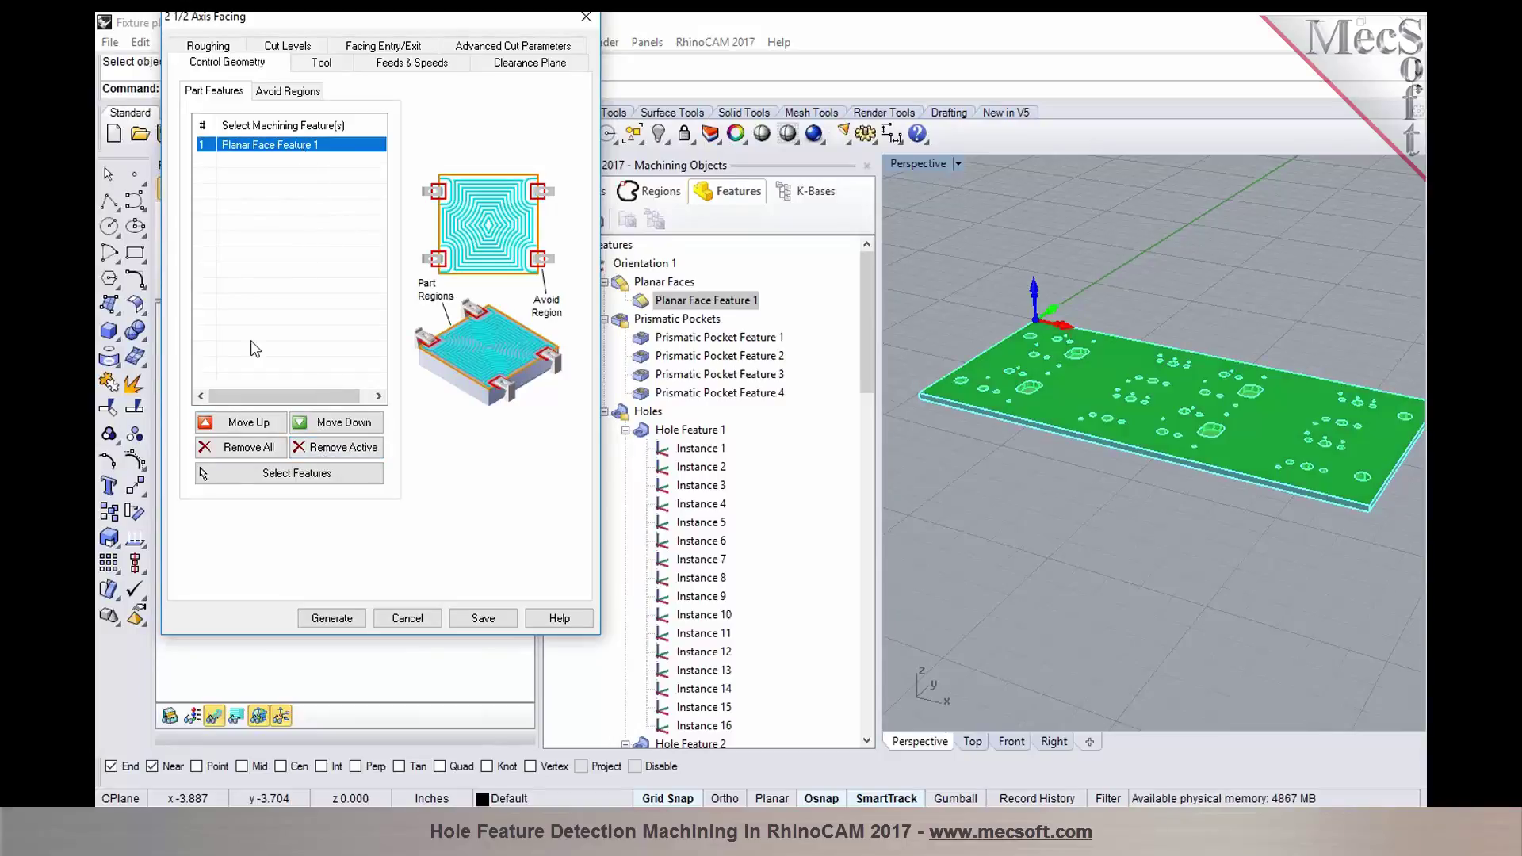
pyautogui.click(295, 476)
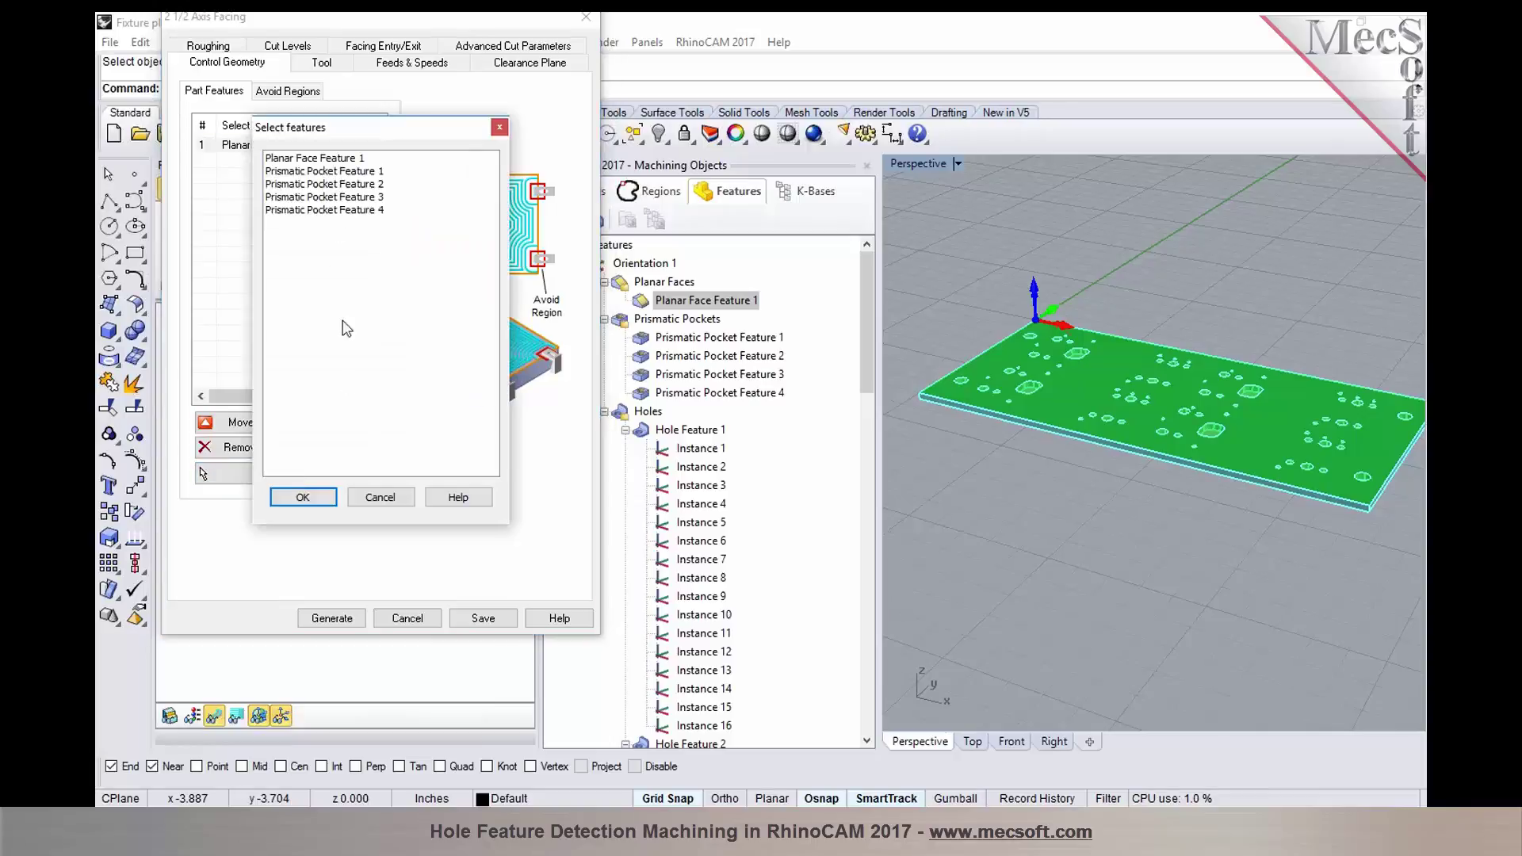
pyautogui.click(379, 498)
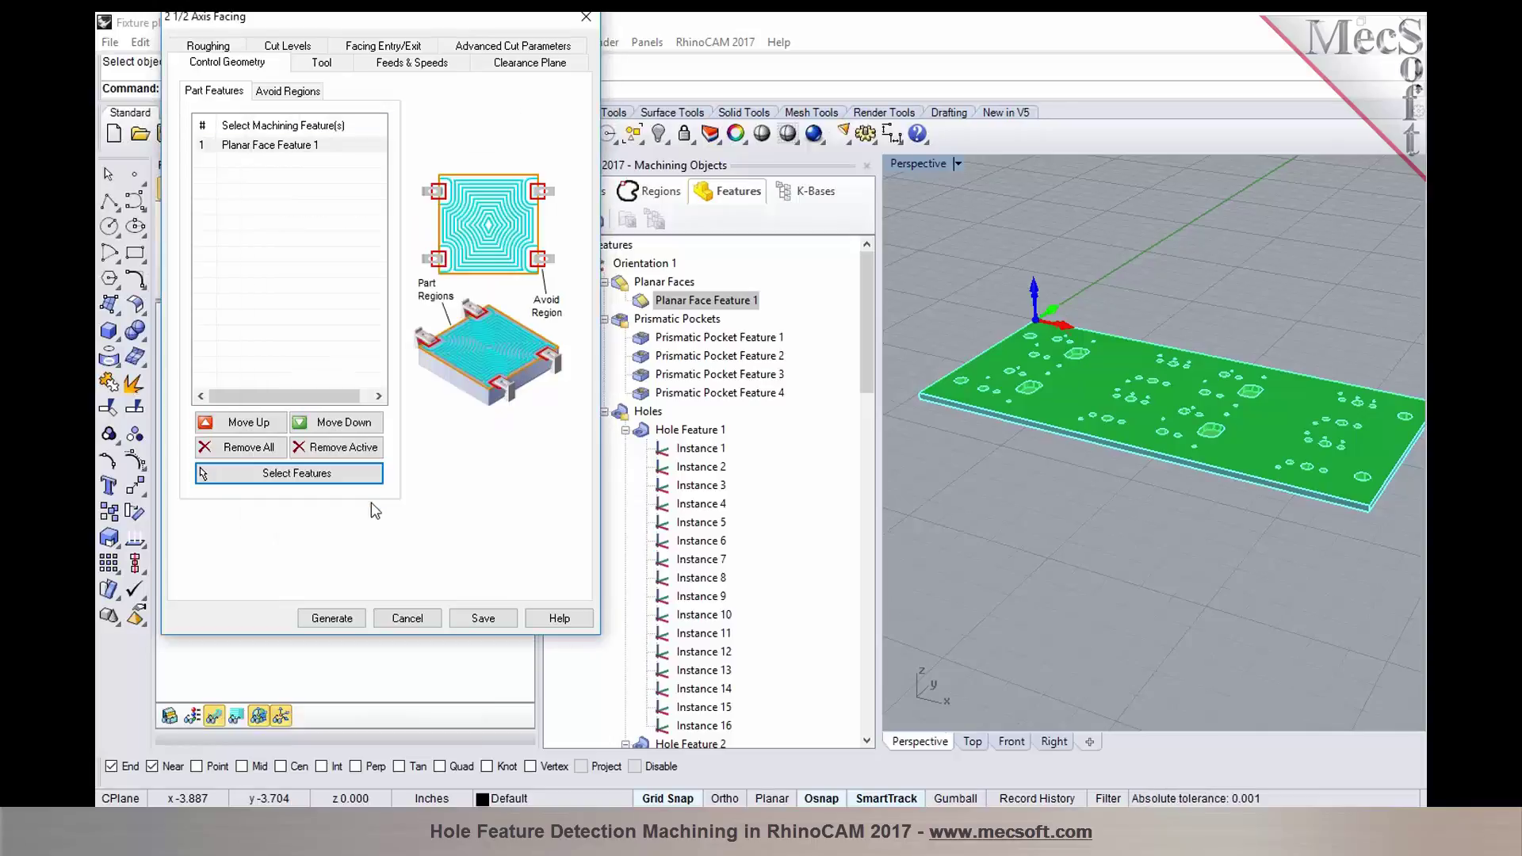
# - Assign the FLATMILL-3/4 INCH tool to the facing operation
pyautogui.click(321, 65)
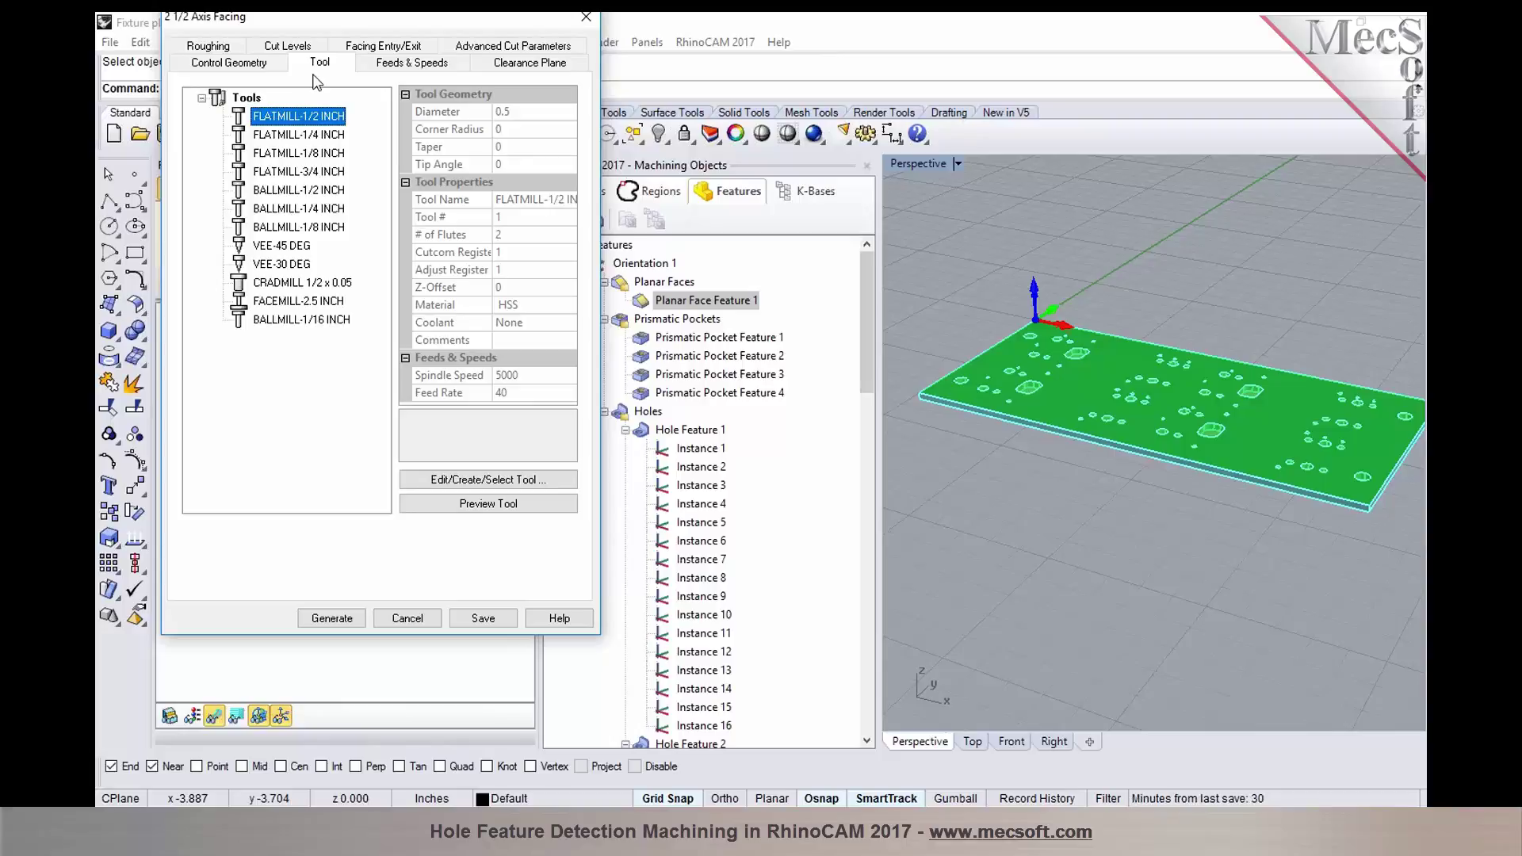
pyautogui.click(284, 173)
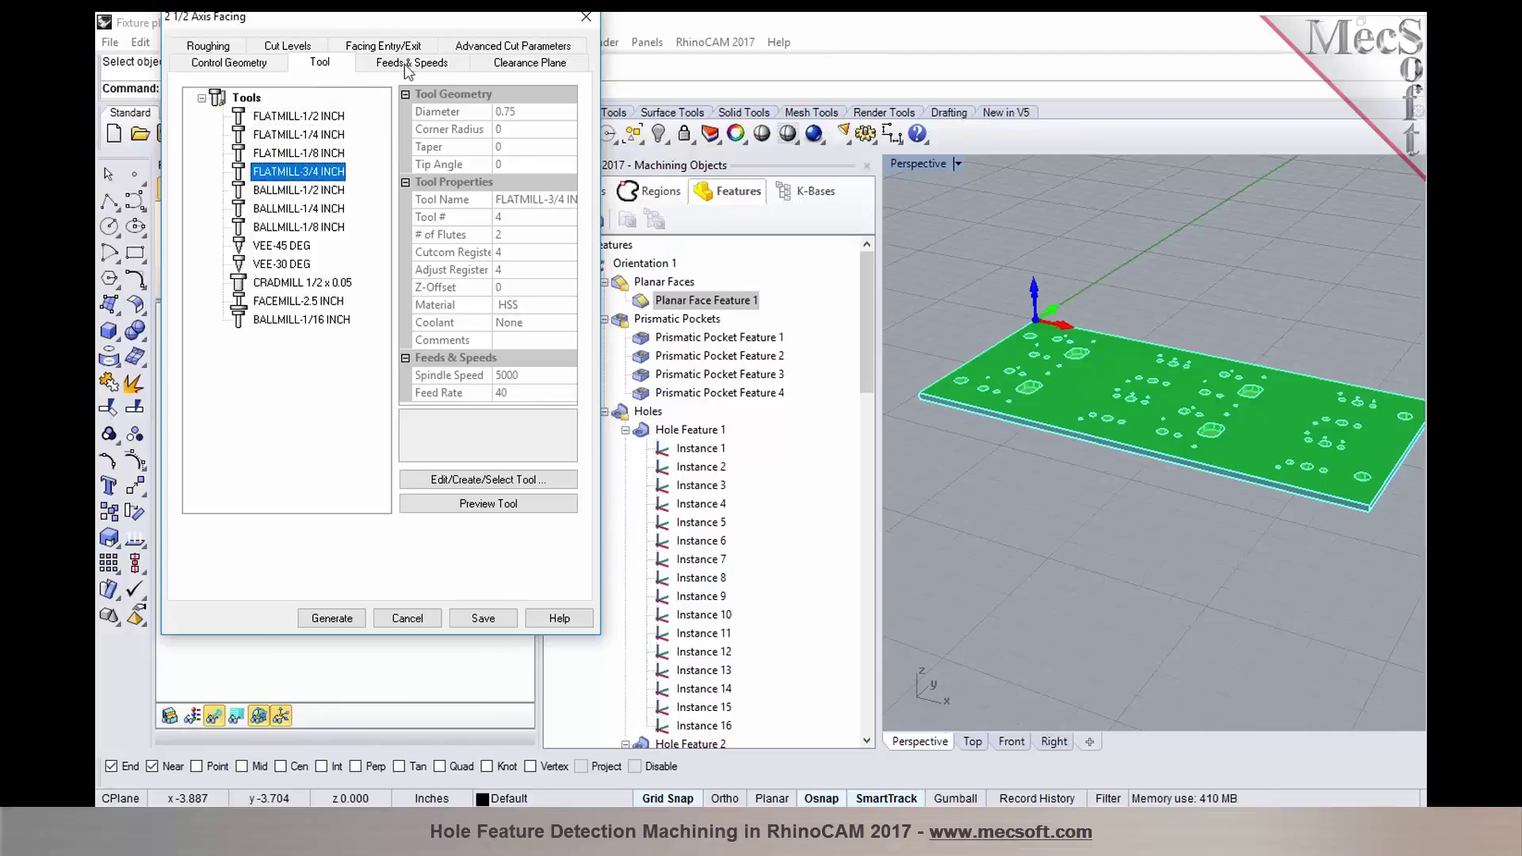
pyautogui.click(238, 49)
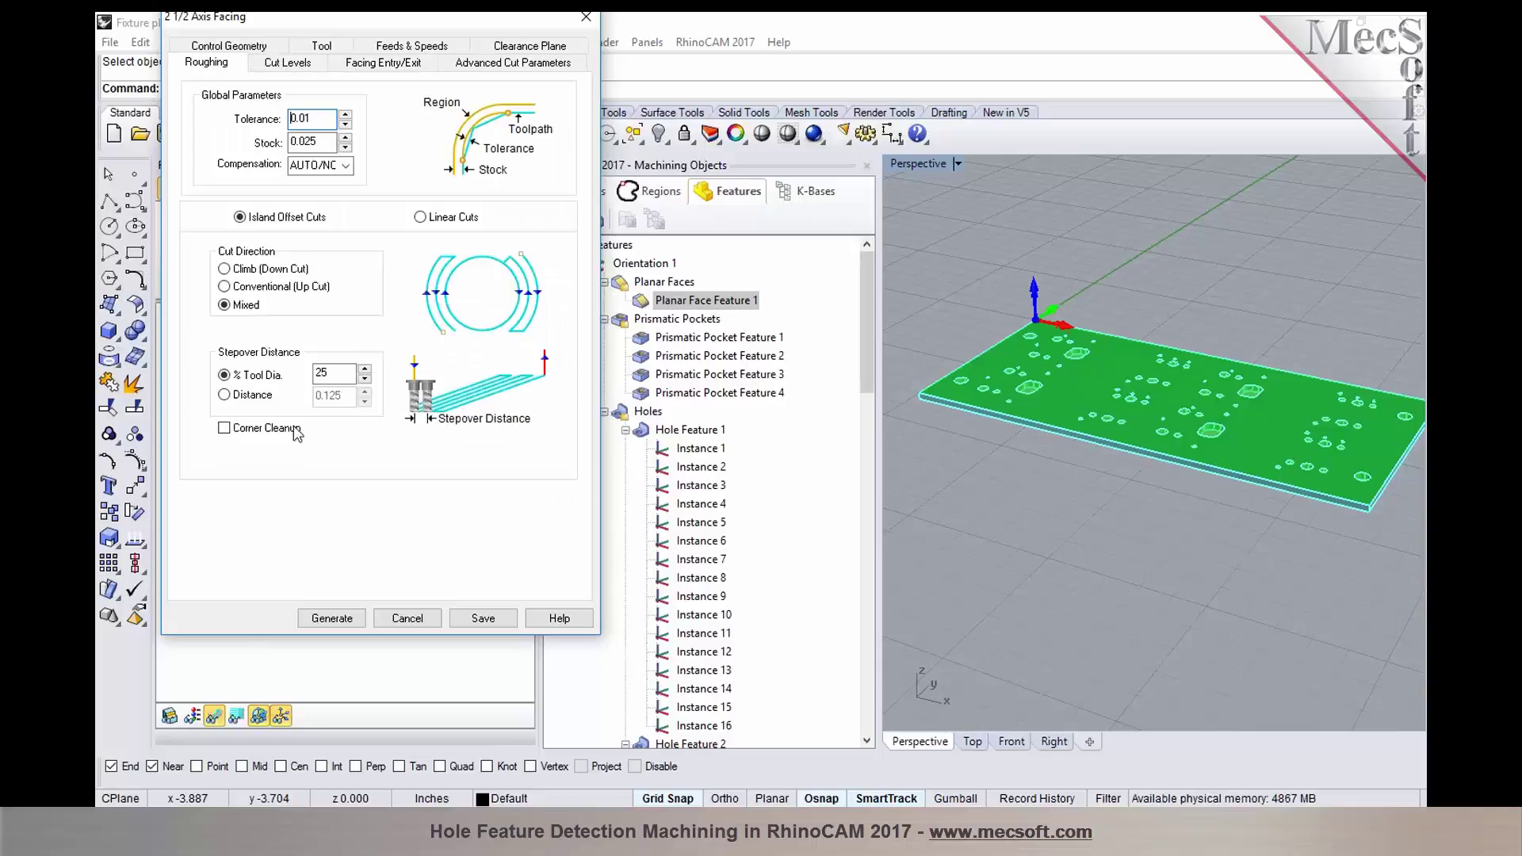
pyautogui.click(344, 619)
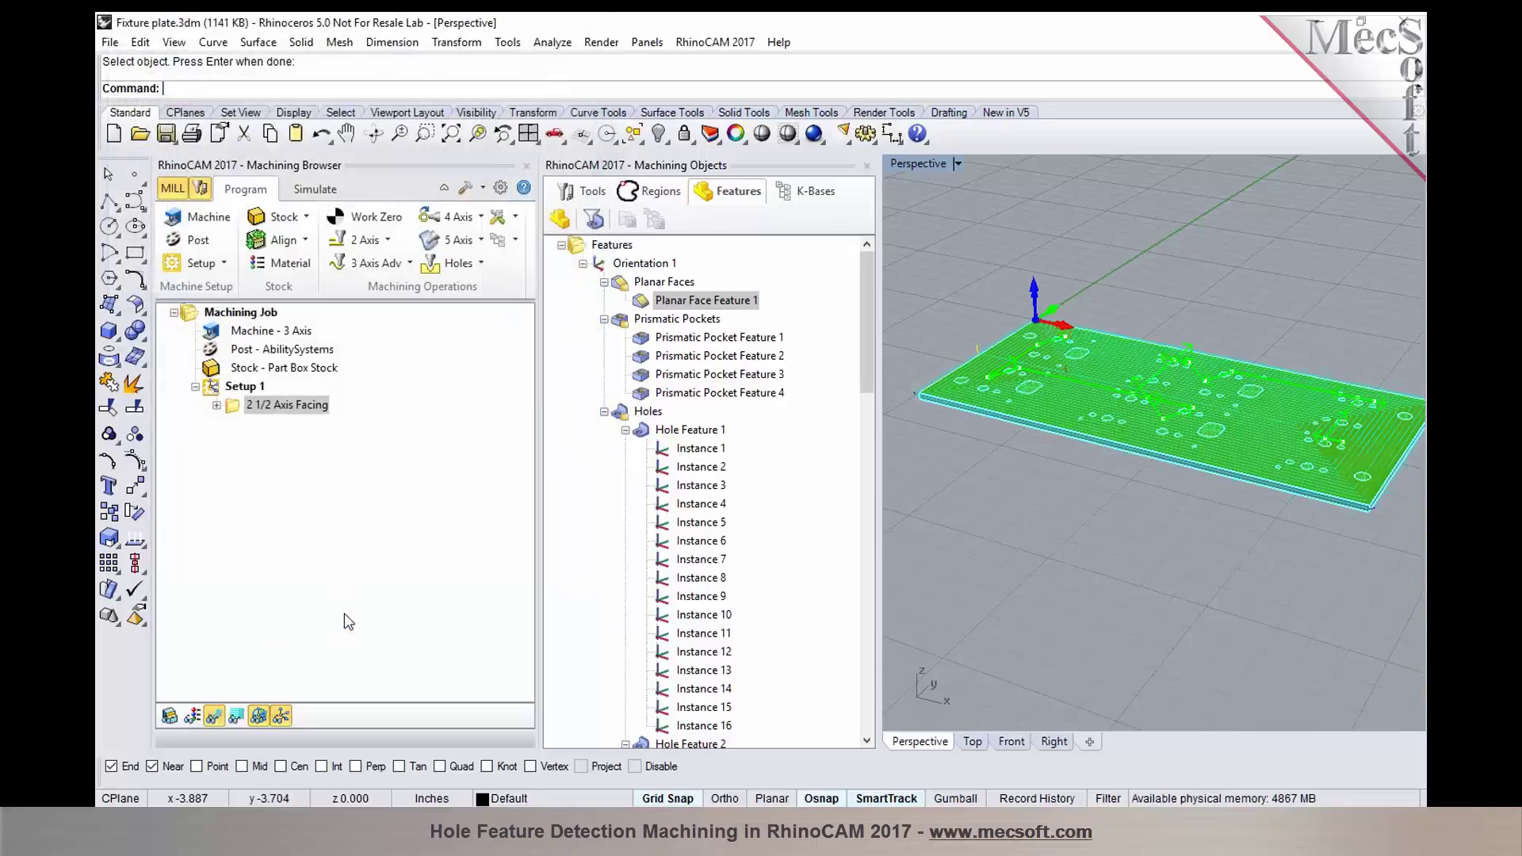
pyautogui.click(638, 265)
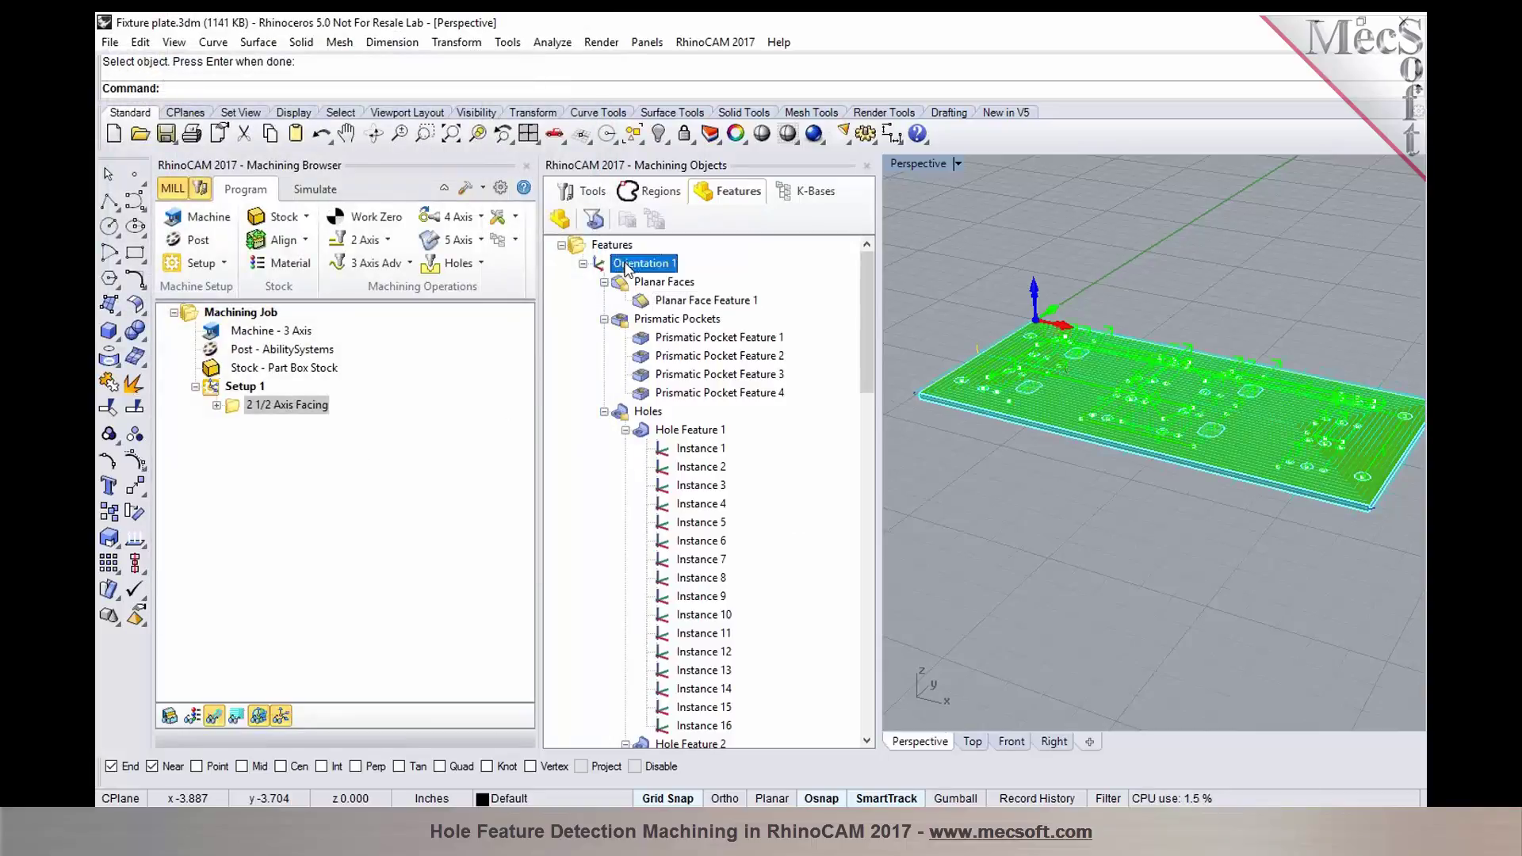
pyautogui.click(648, 305)
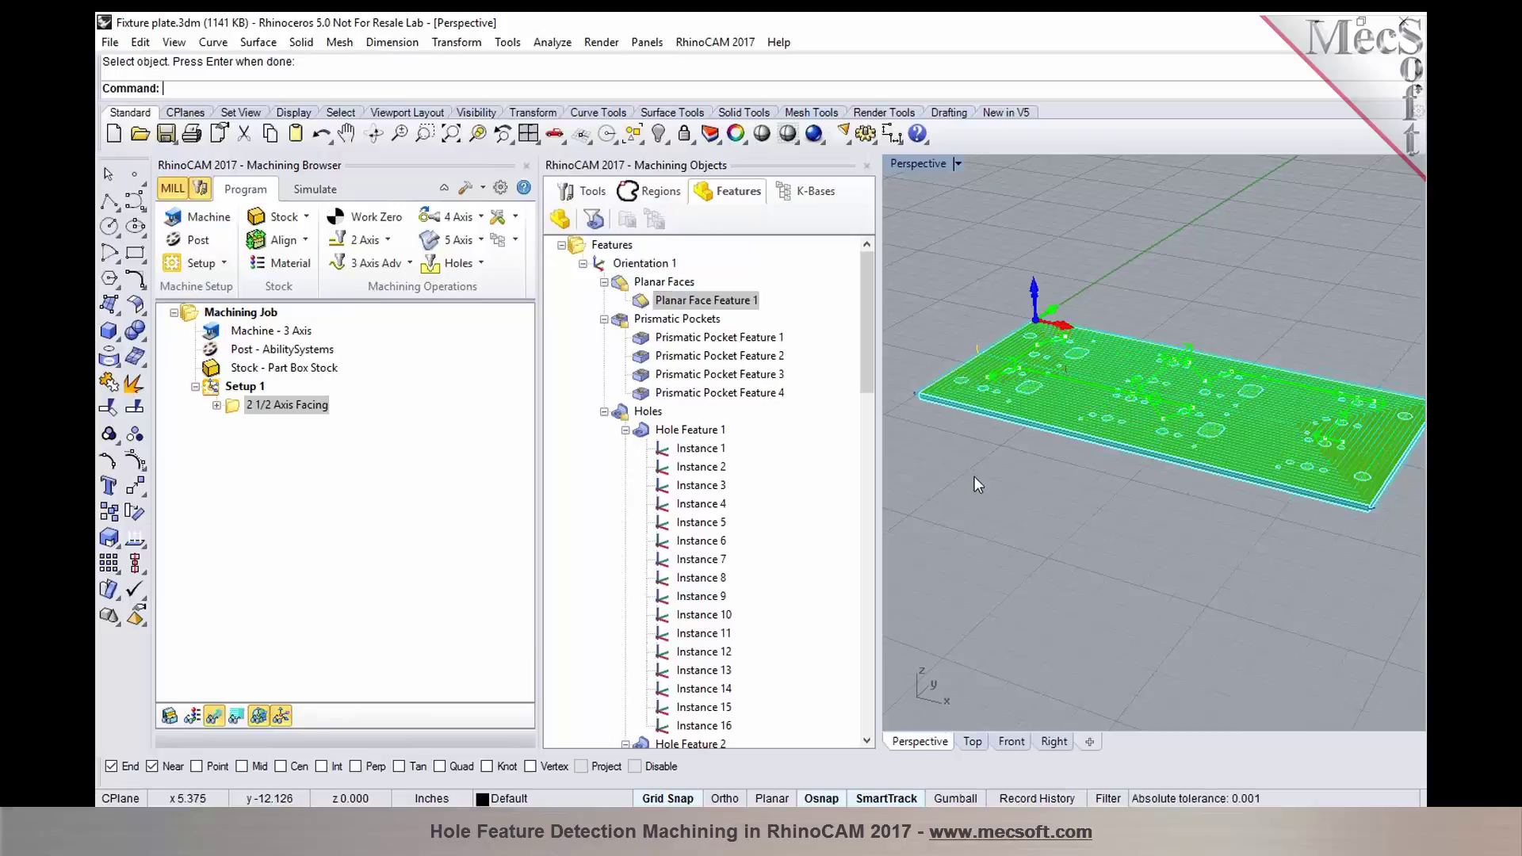
pyautogui.click(234, 314)
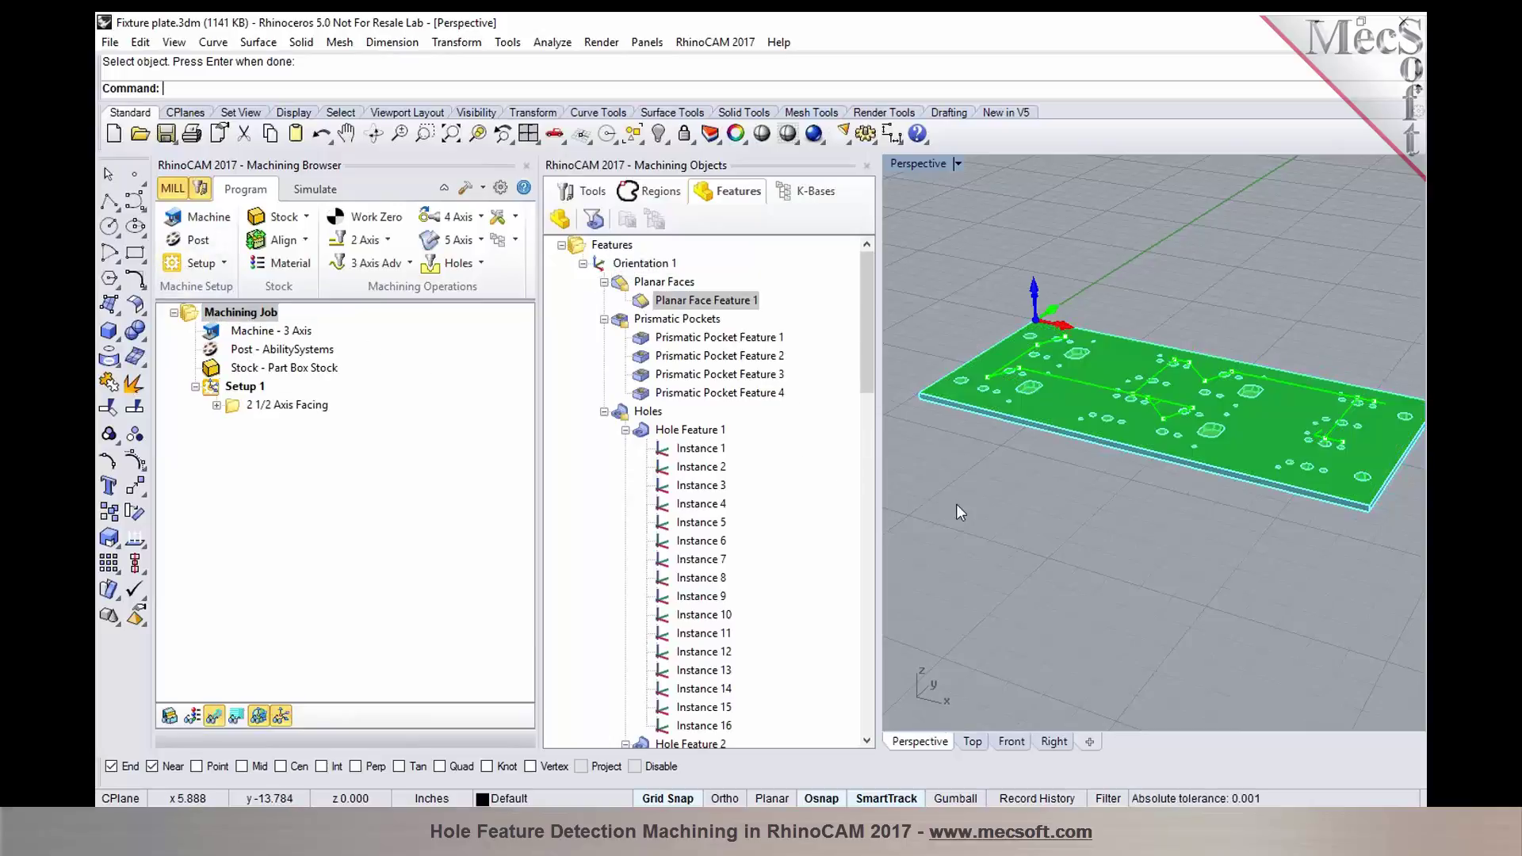
pyautogui.moveTo(1099, 481); pyautogui.dragTo(1101, 518, button='right')
pyautogui.click(287, 405)
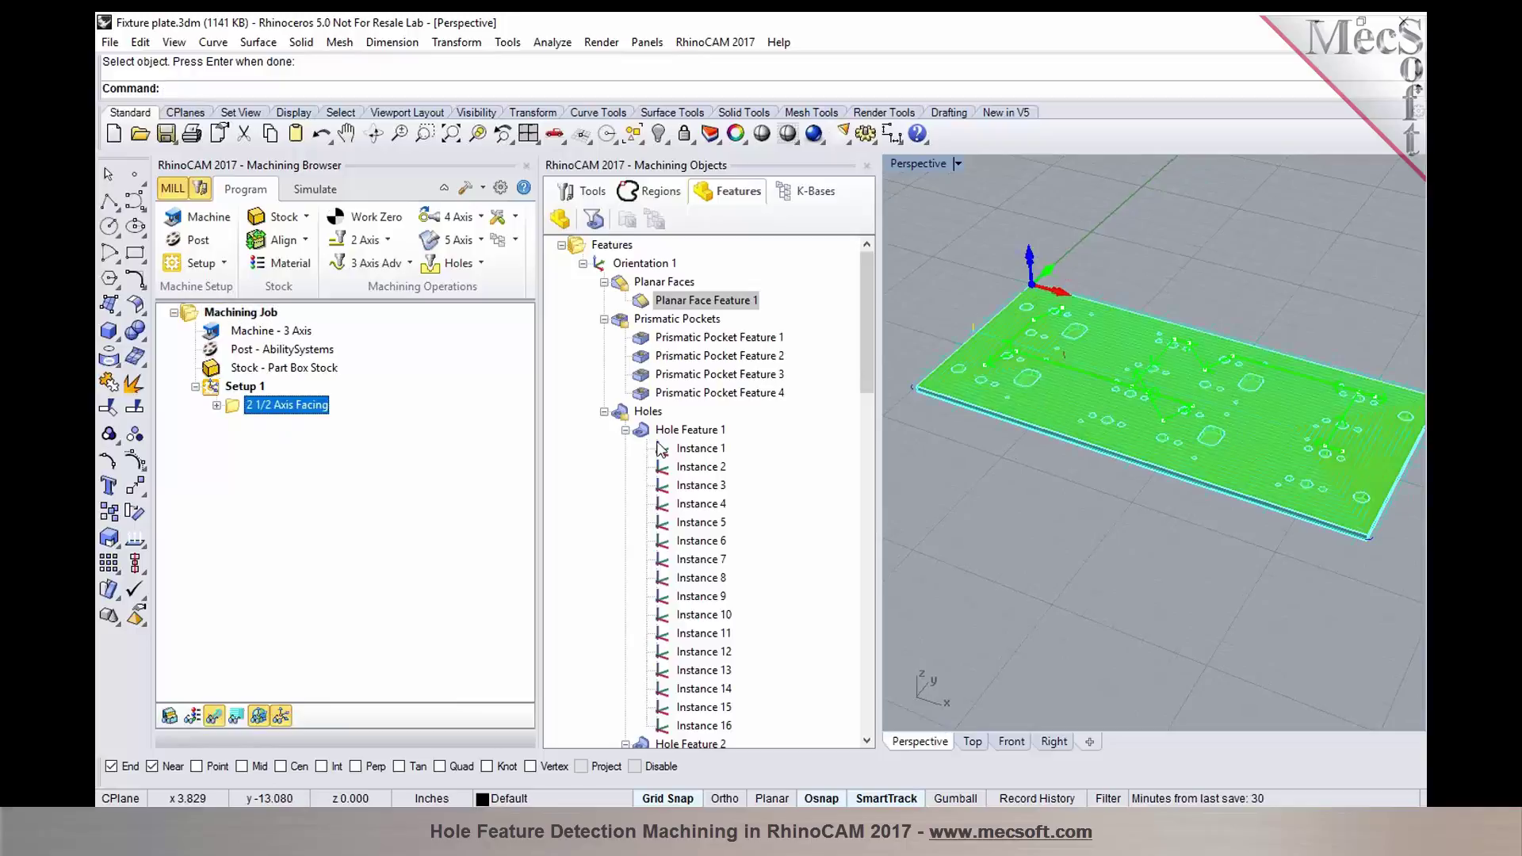
pyautogui.scroll(2, 983, 345)
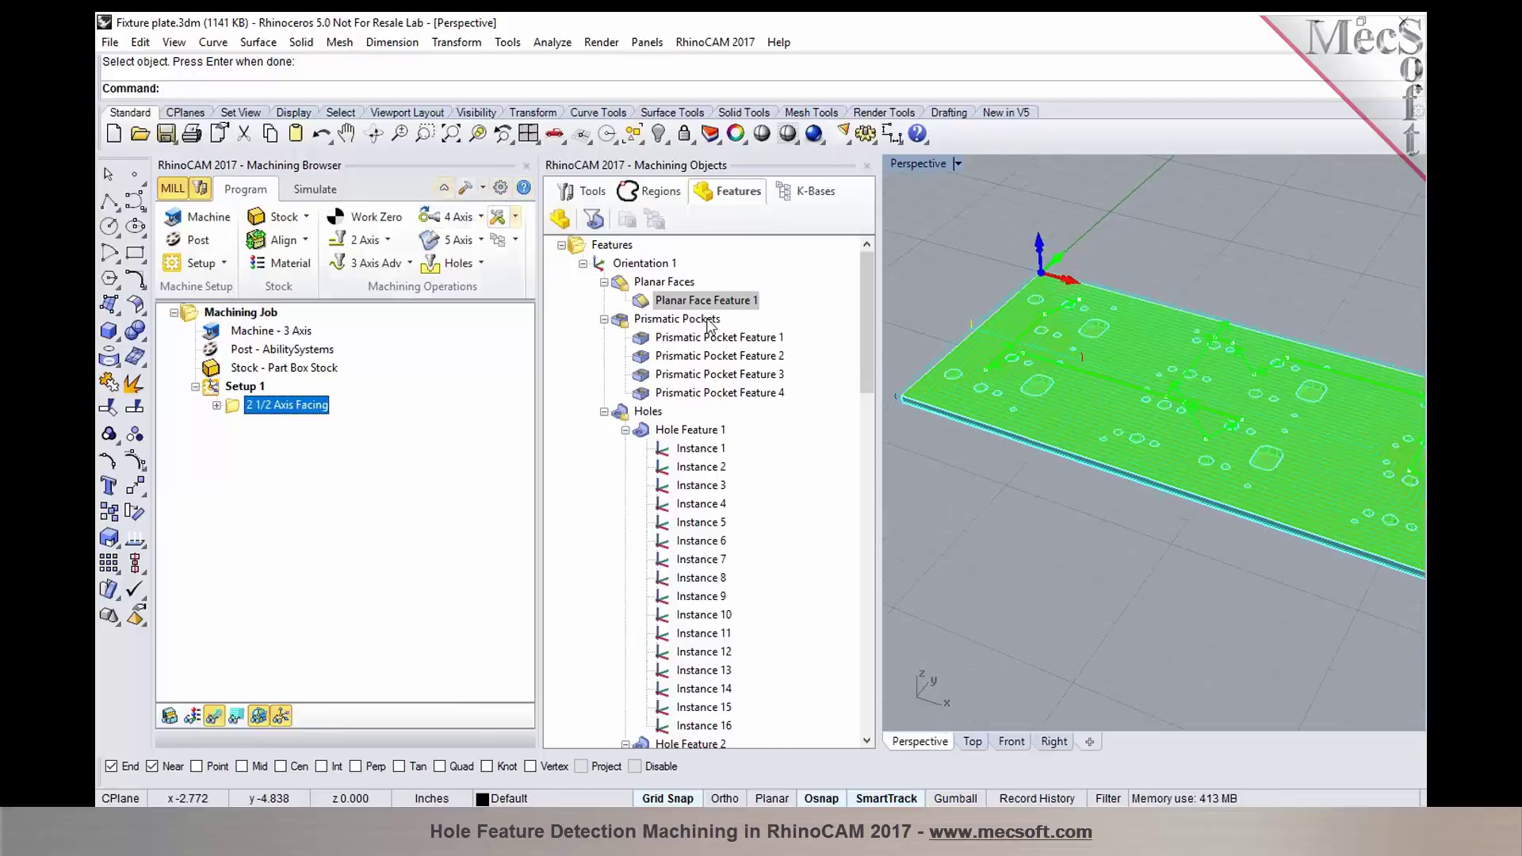
pyautogui.click(649, 343)
pyautogui.click(649, 343)
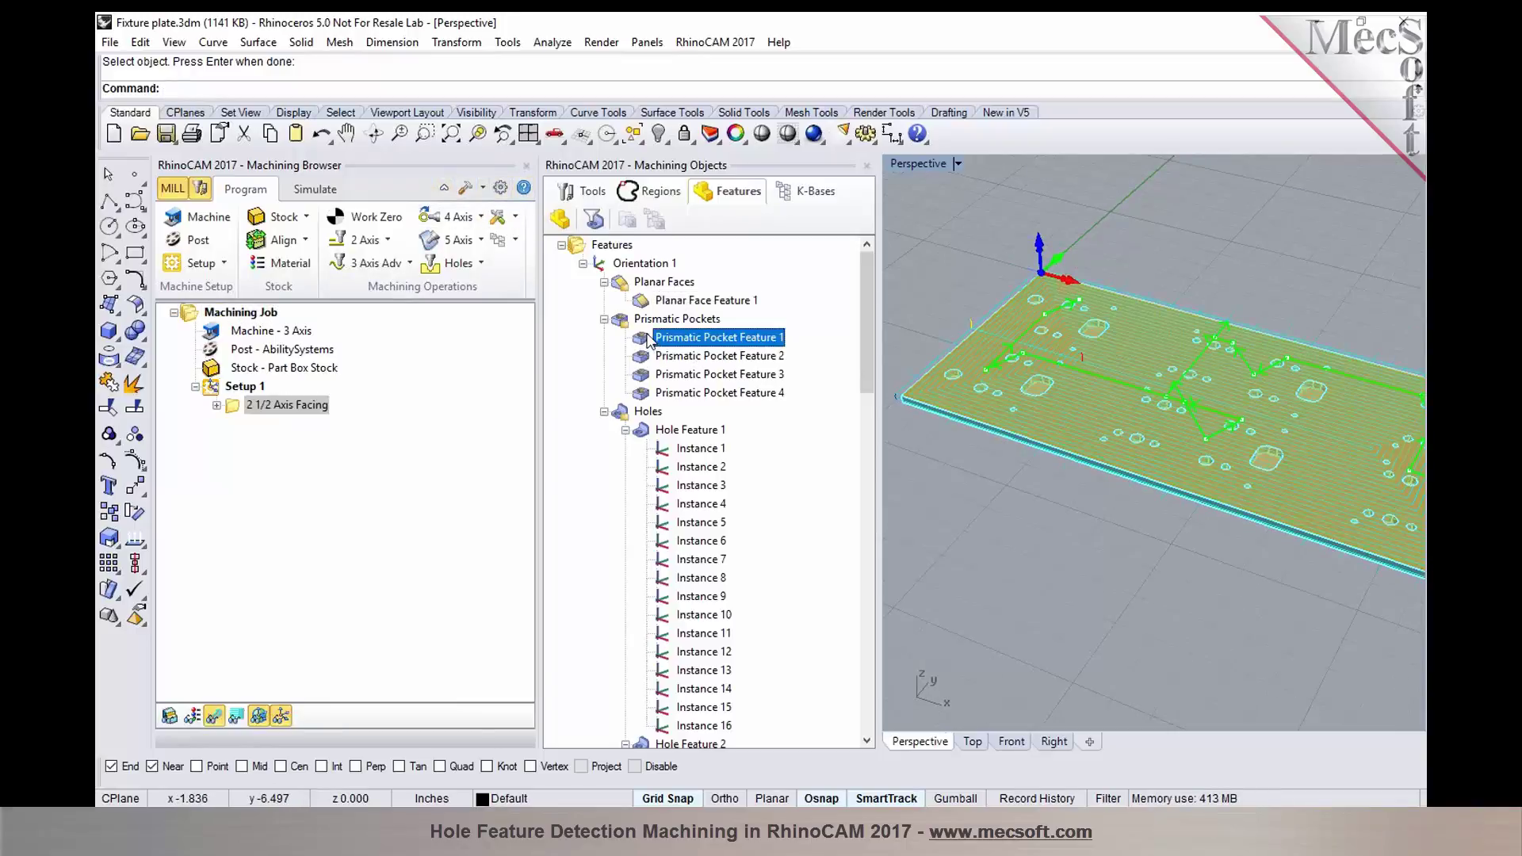
pyautogui.click(648, 321)
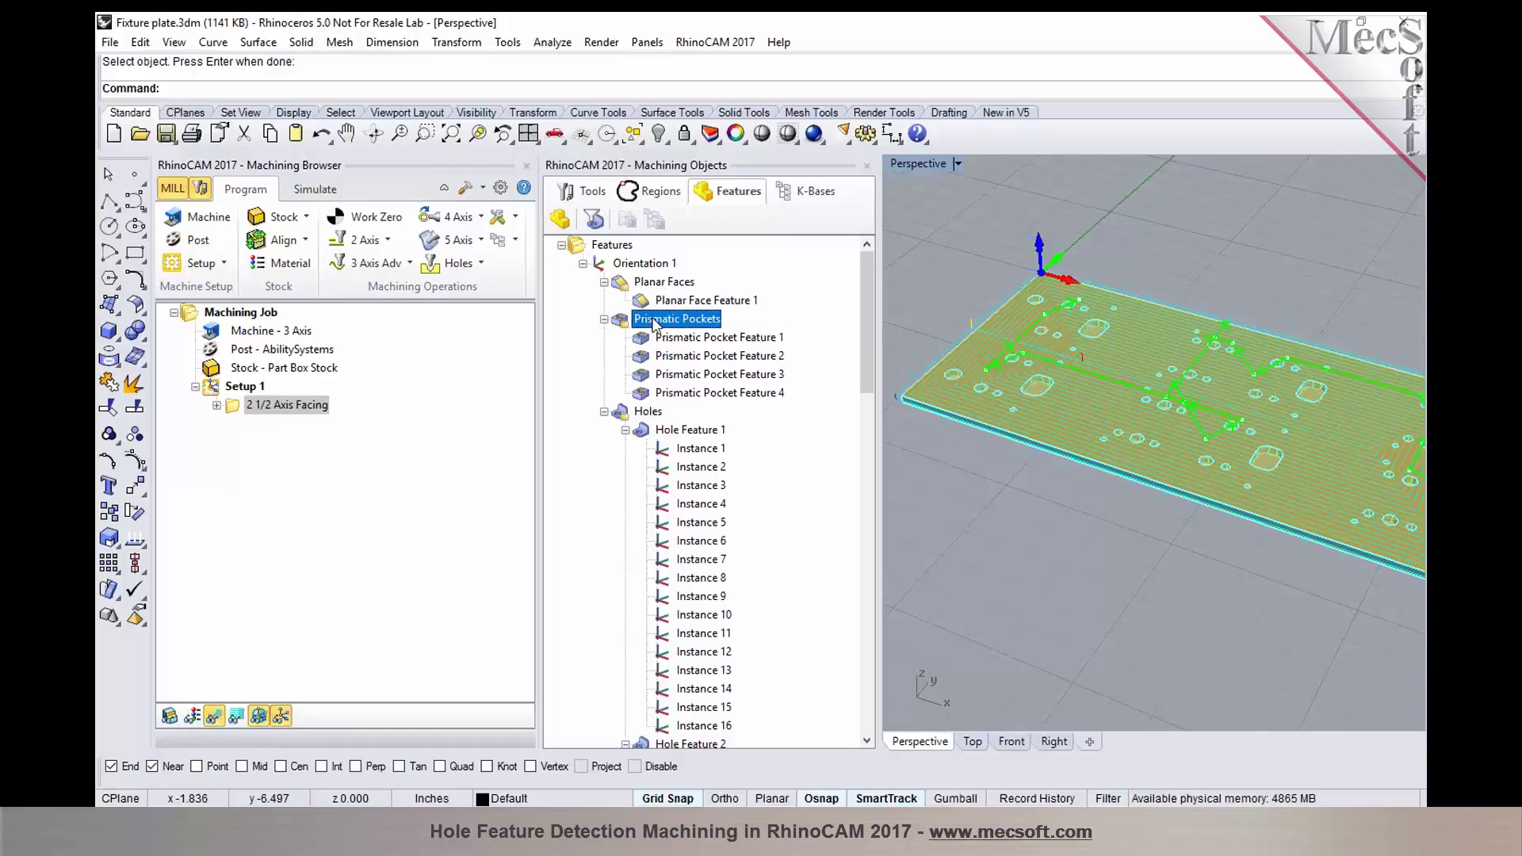
# - Generate a Pocketing toolpath on the prismatic pockets using FLATMILL-1/2 INCH
pyautogui.rightClick(655, 325)
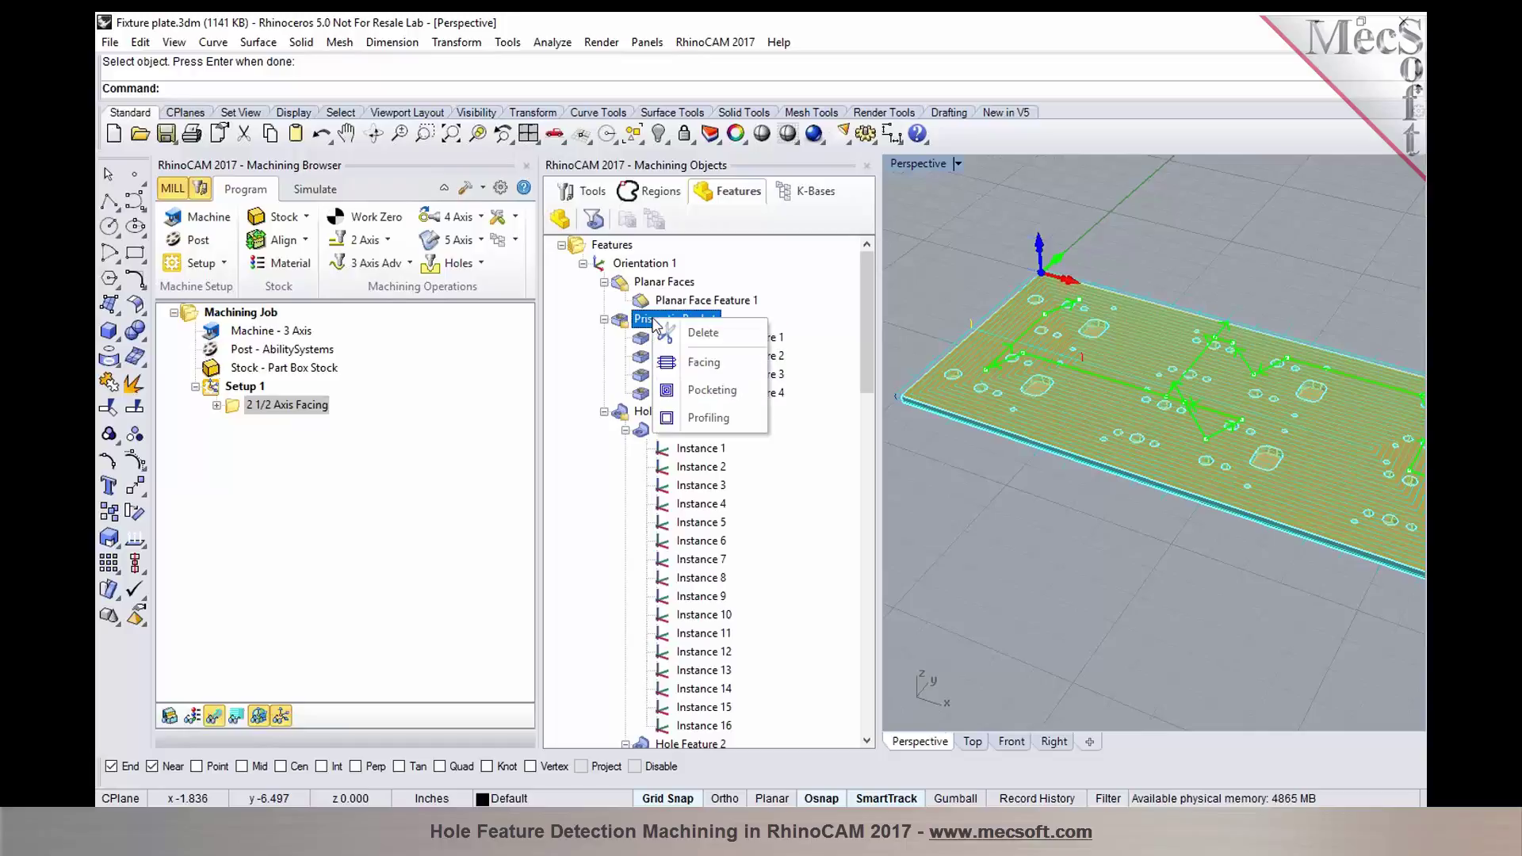
pyautogui.click(689, 392)
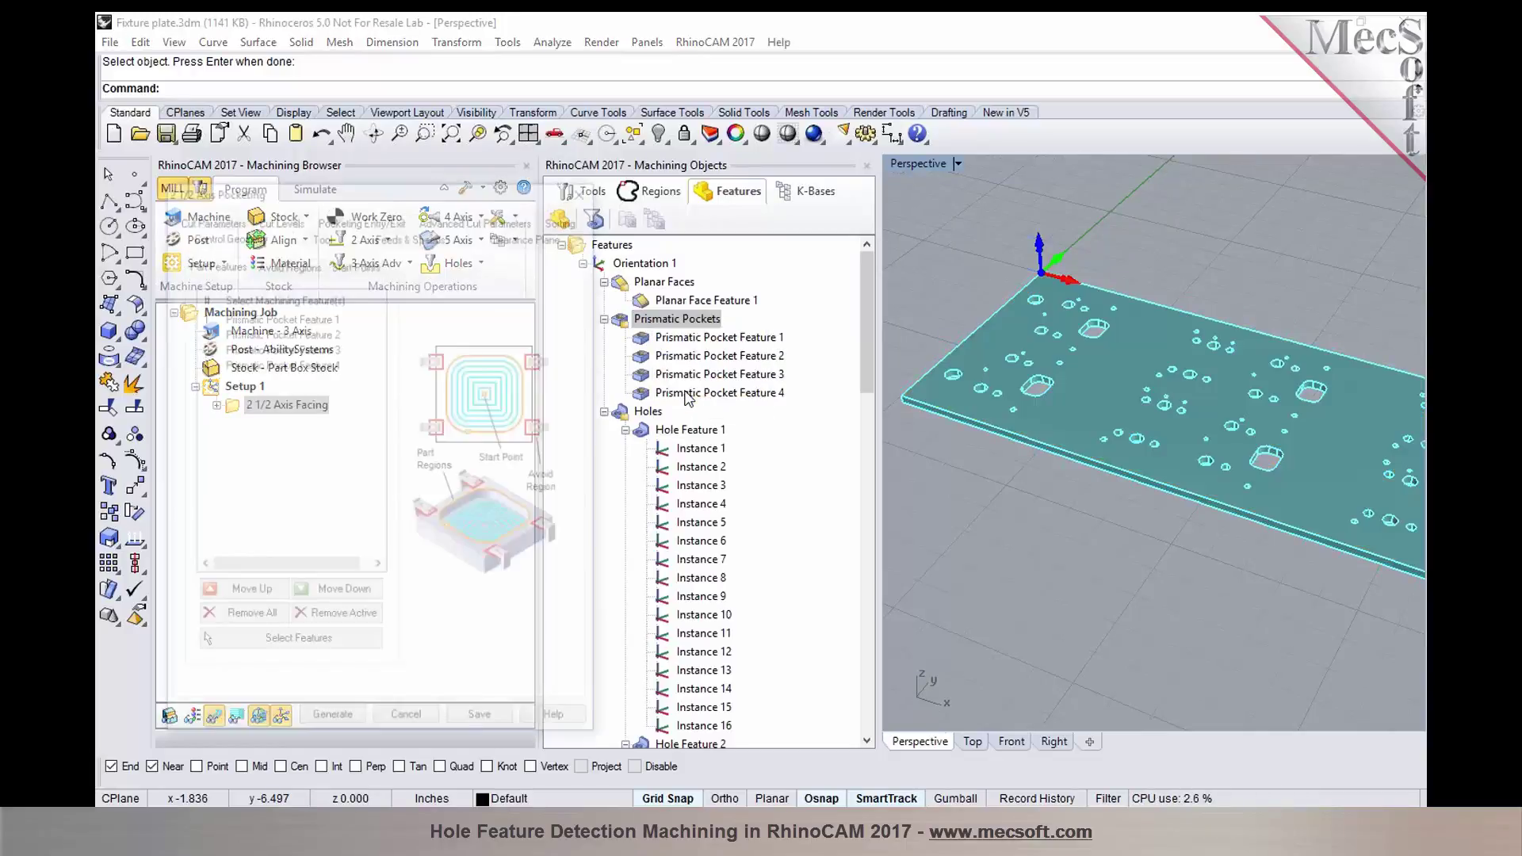
pyautogui.click(319, 233)
pyautogui.click(317, 290)
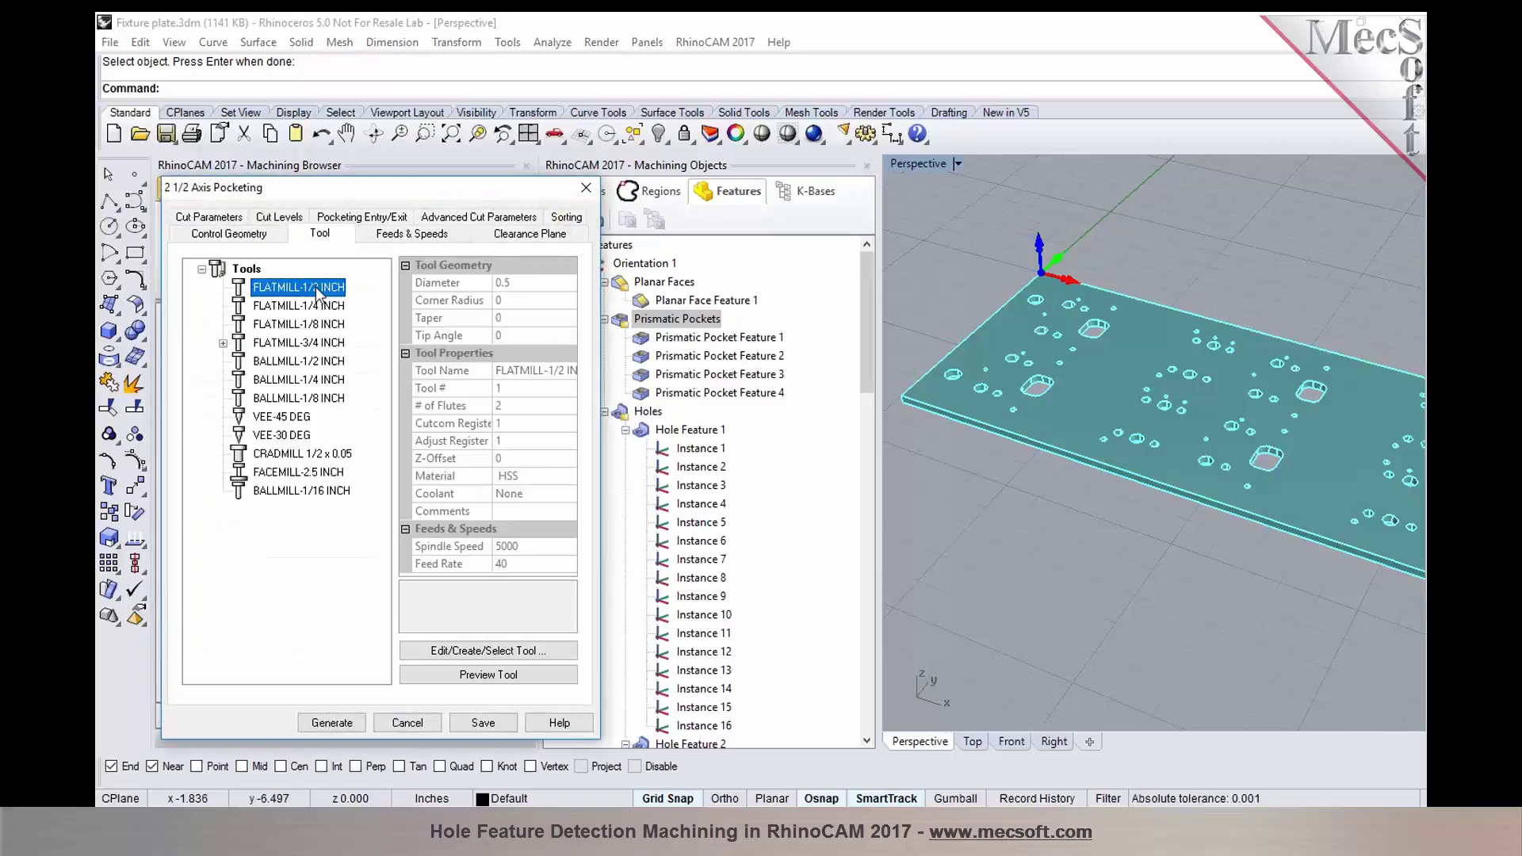
pyautogui.click(343, 723)
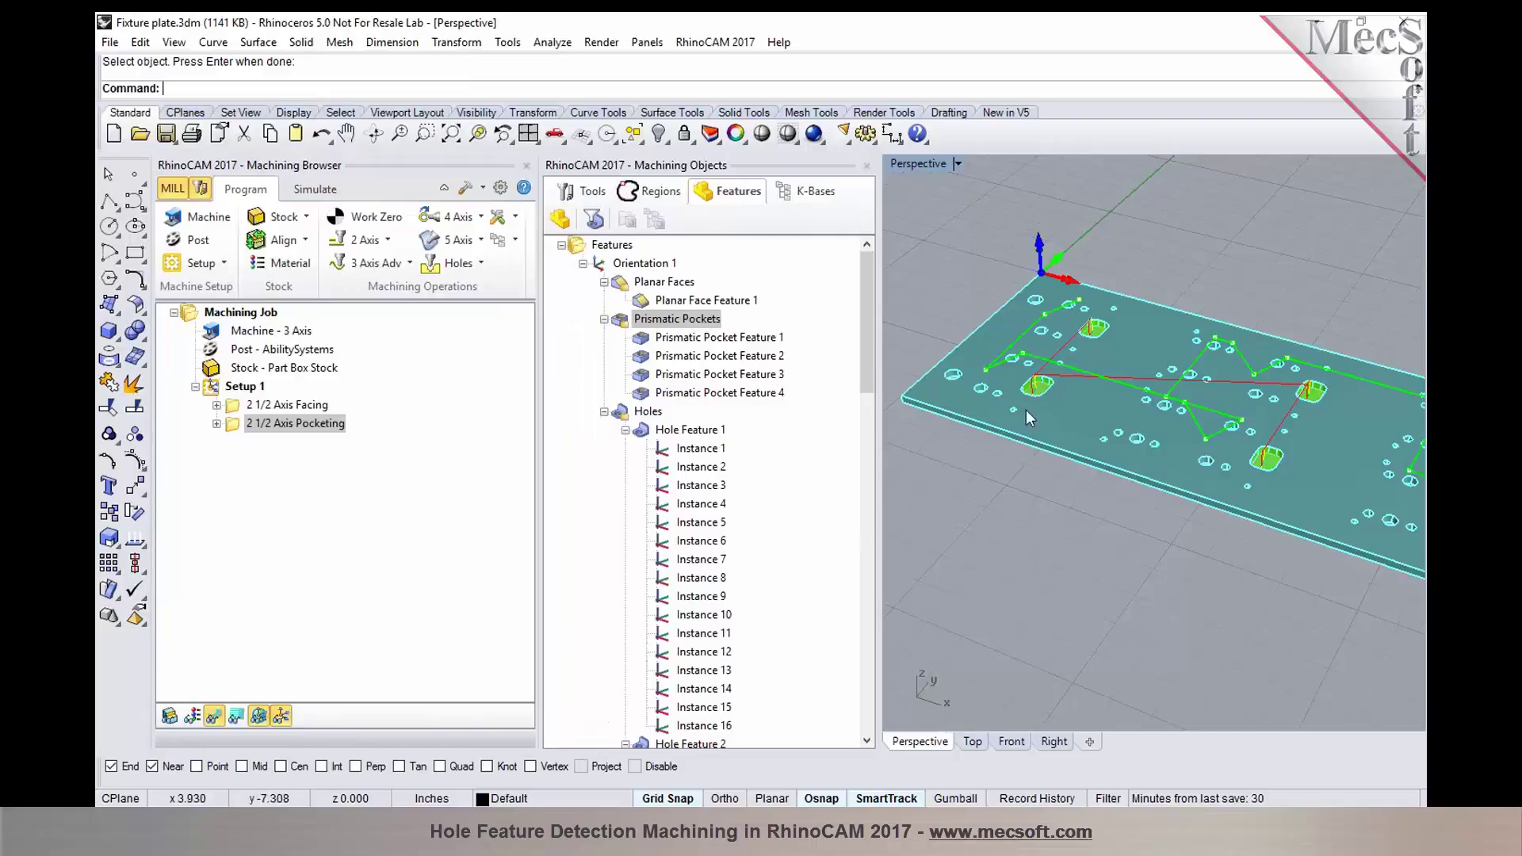
pyautogui.click(647, 411)
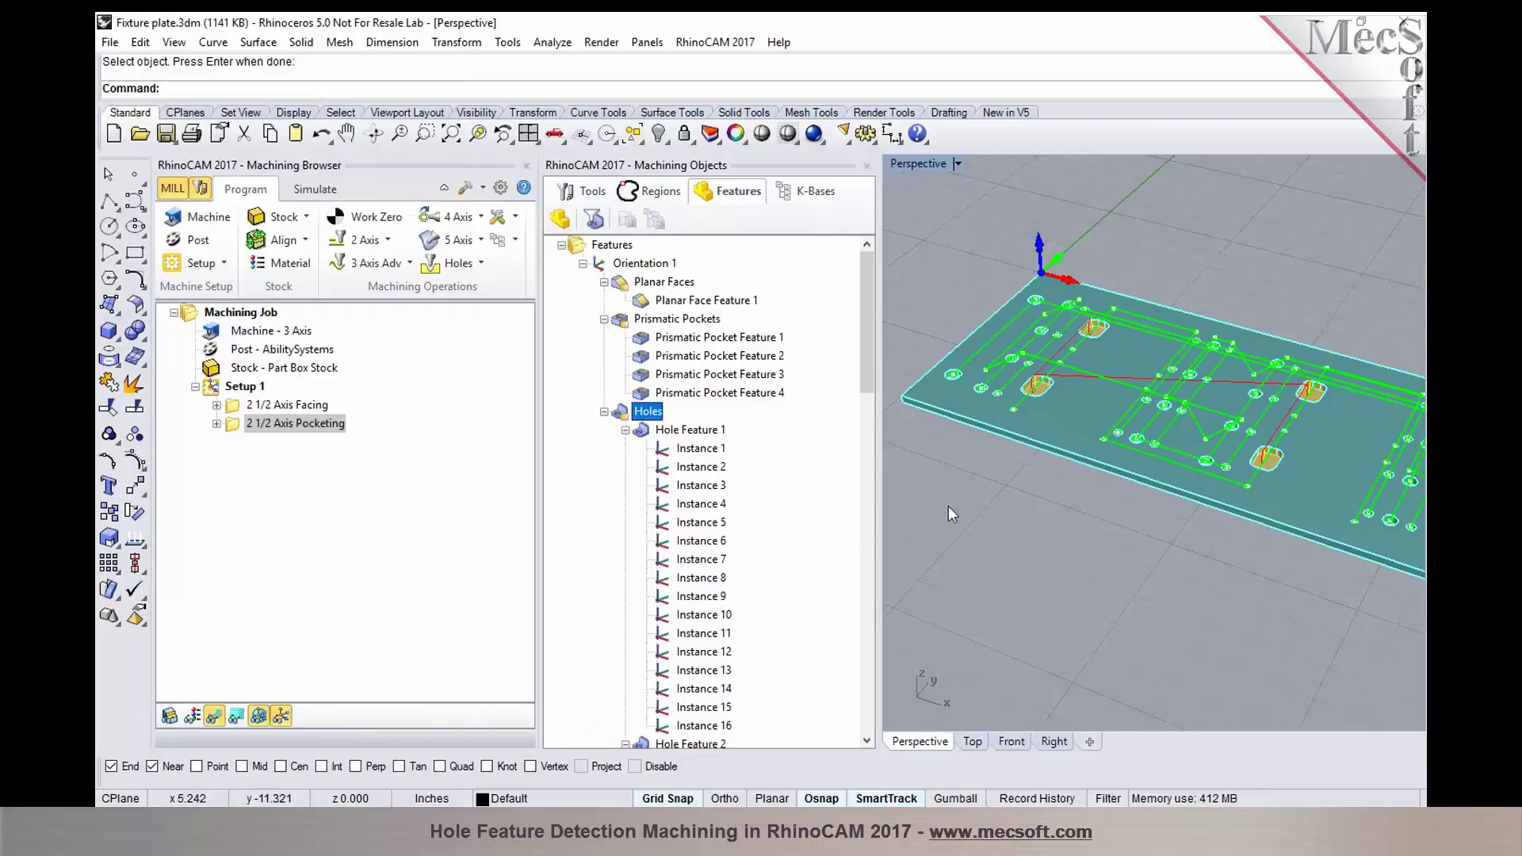
pyautogui.click(666, 325)
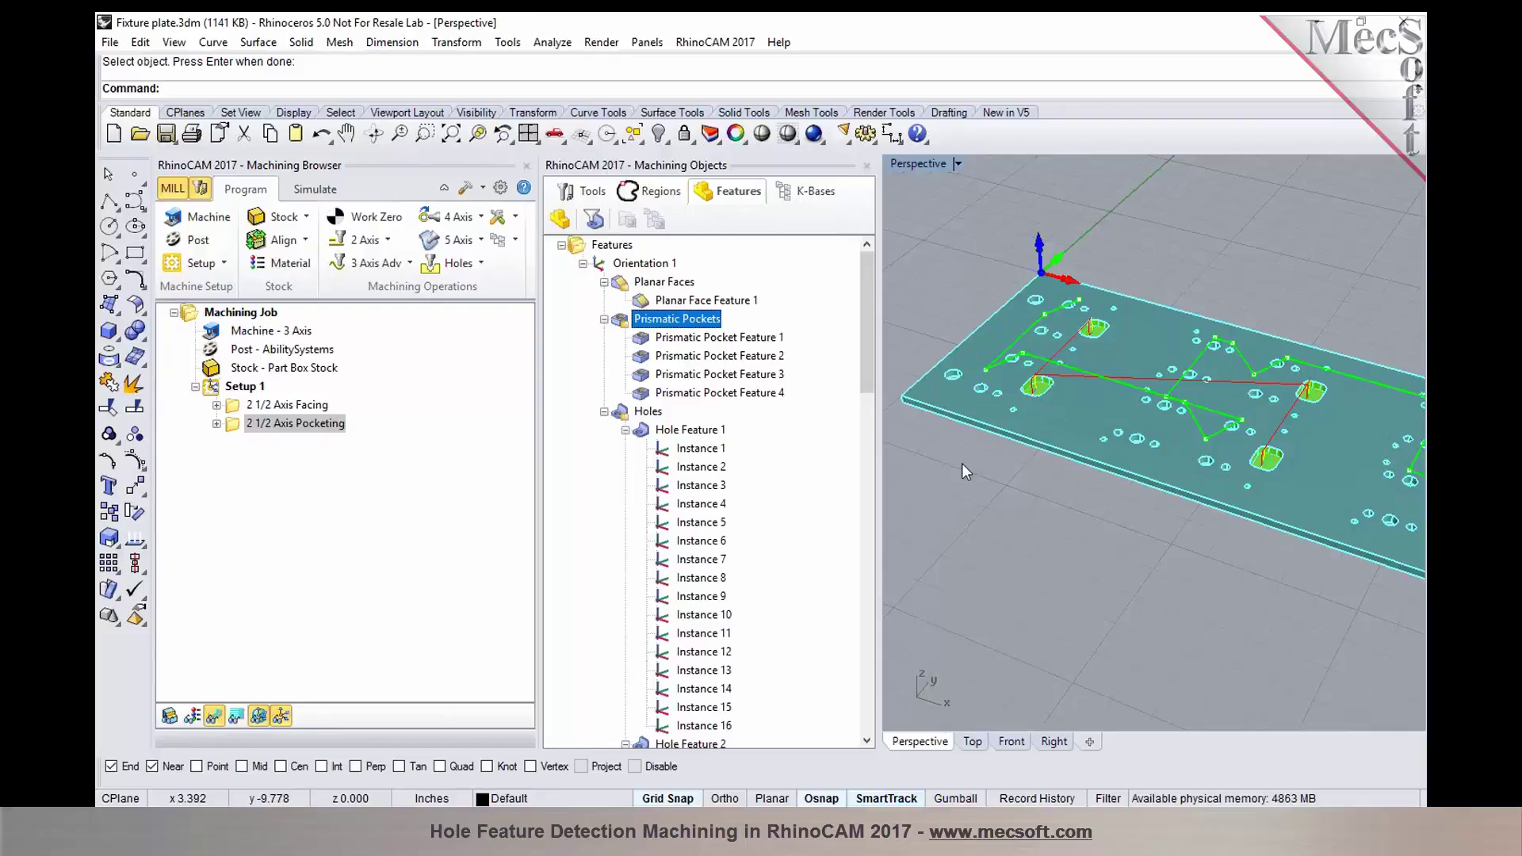
pyautogui.scroll(-3, 962, 463)
# - Collapse Hole Features 1–6 and select the whole Holes group
pyautogui.click(642, 430)
pyautogui.click(625, 431)
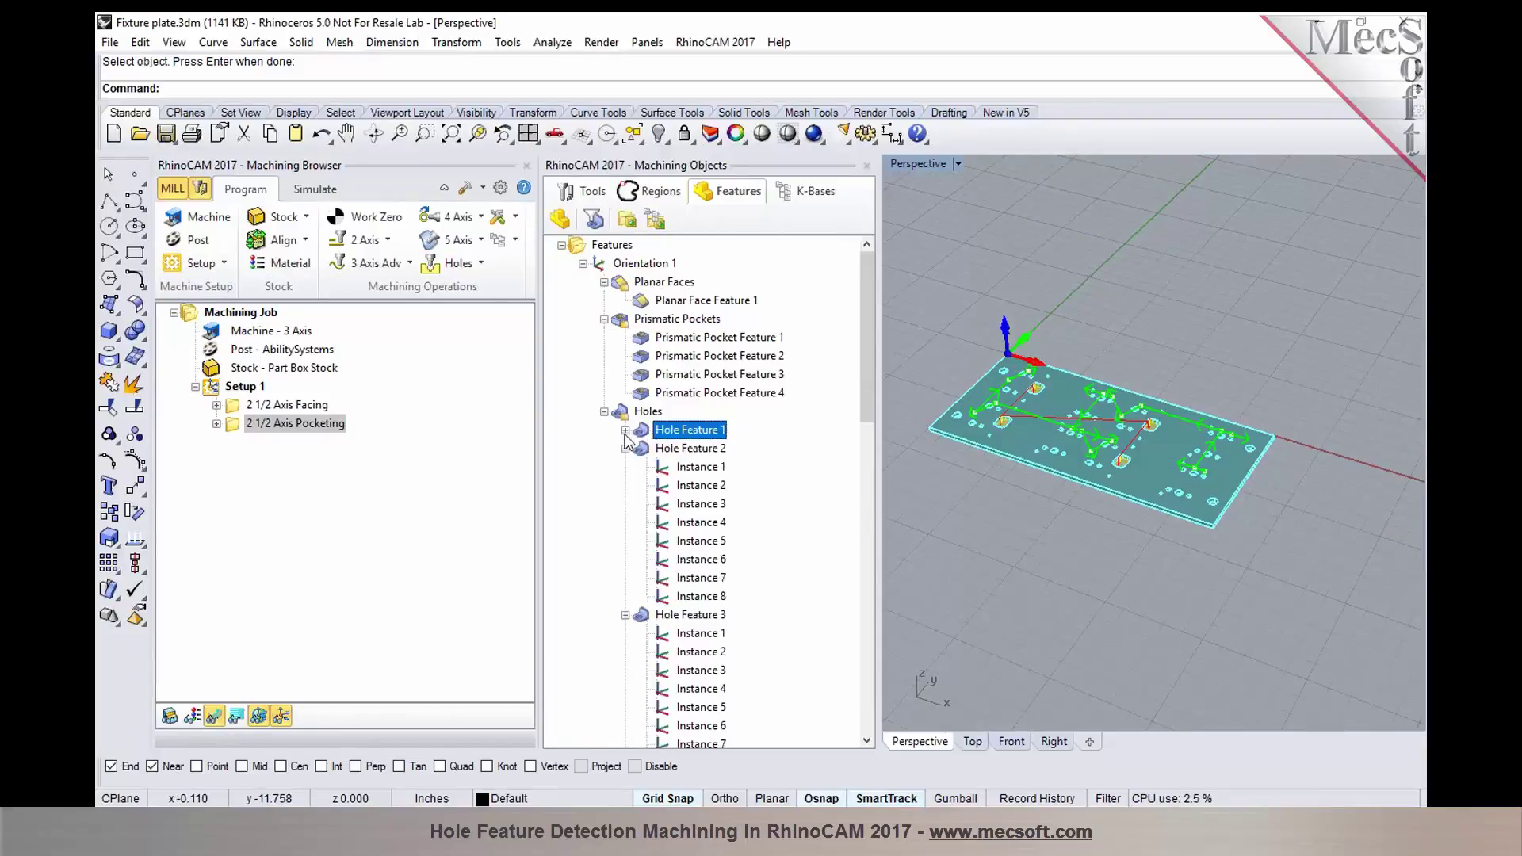
pyautogui.click(626, 449)
pyautogui.click(625, 467)
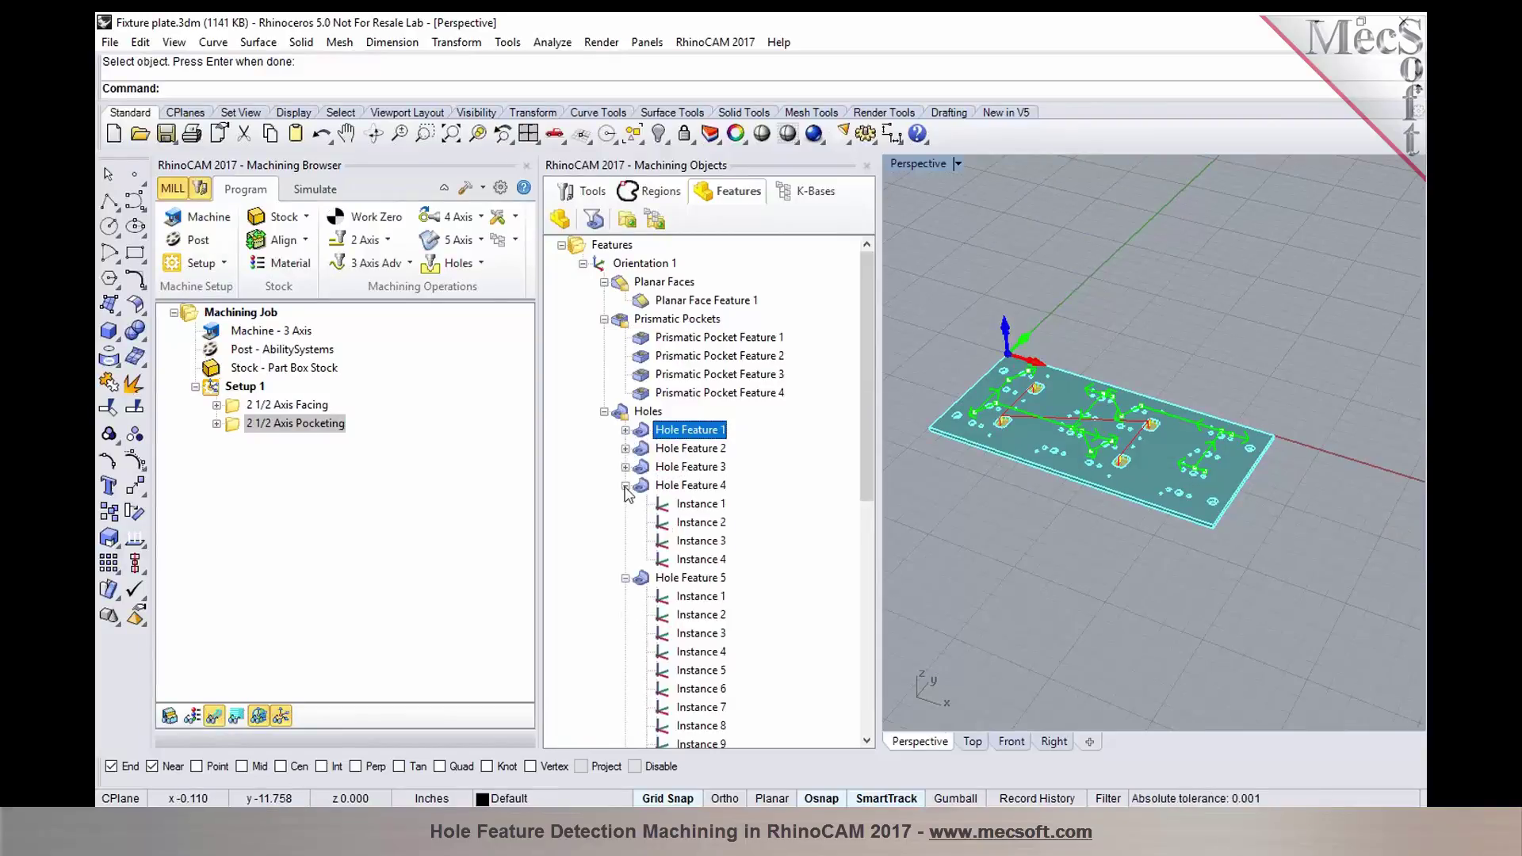
pyautogui.click(625, 485)
pyautogui.click(625, 504)
pyautogui.click(625, 523)
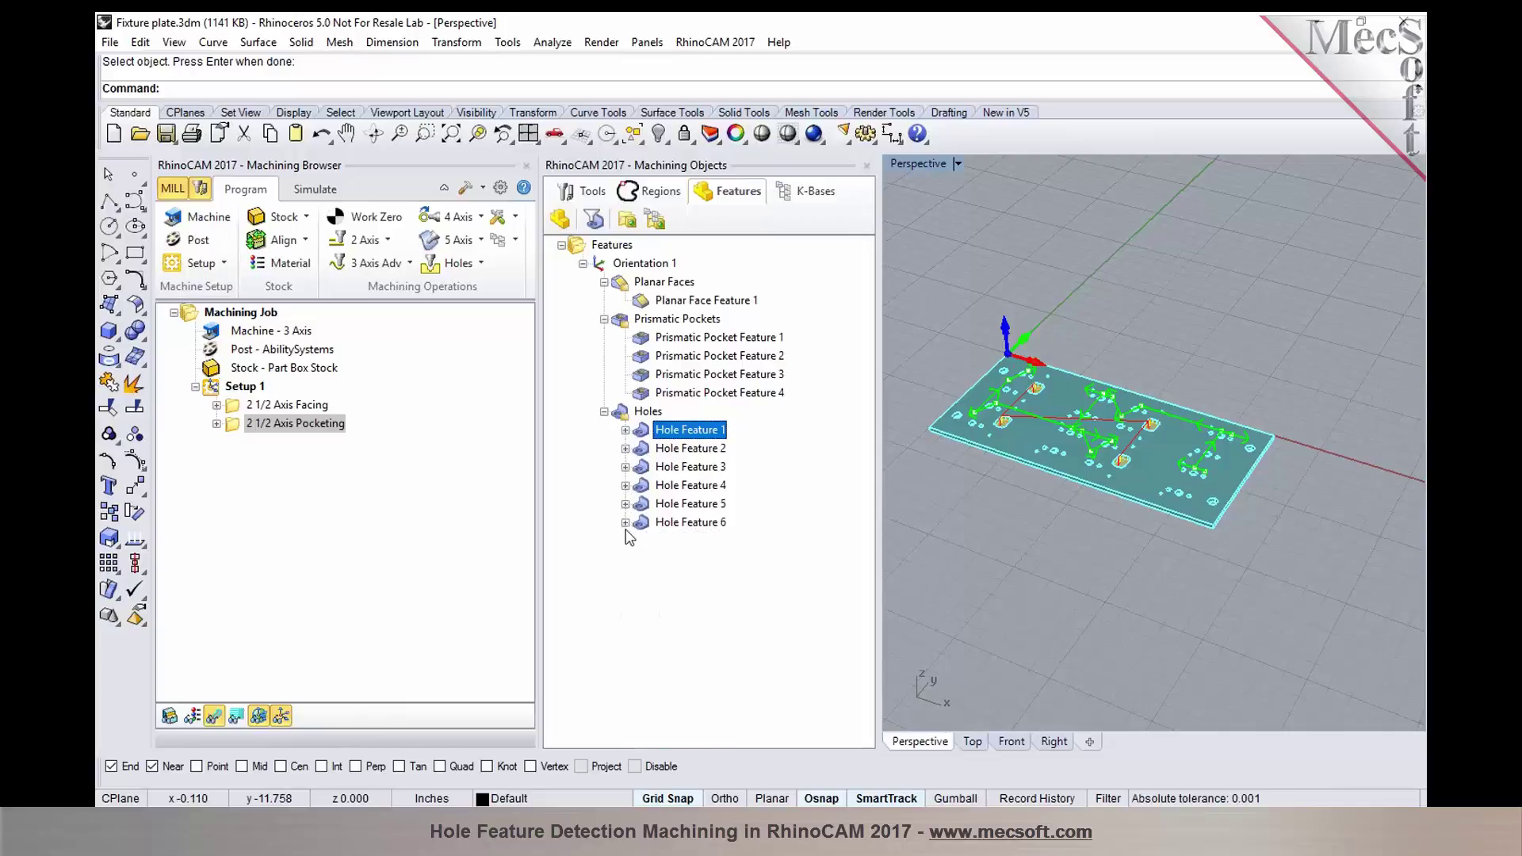
pyautogui.click(646, 412)
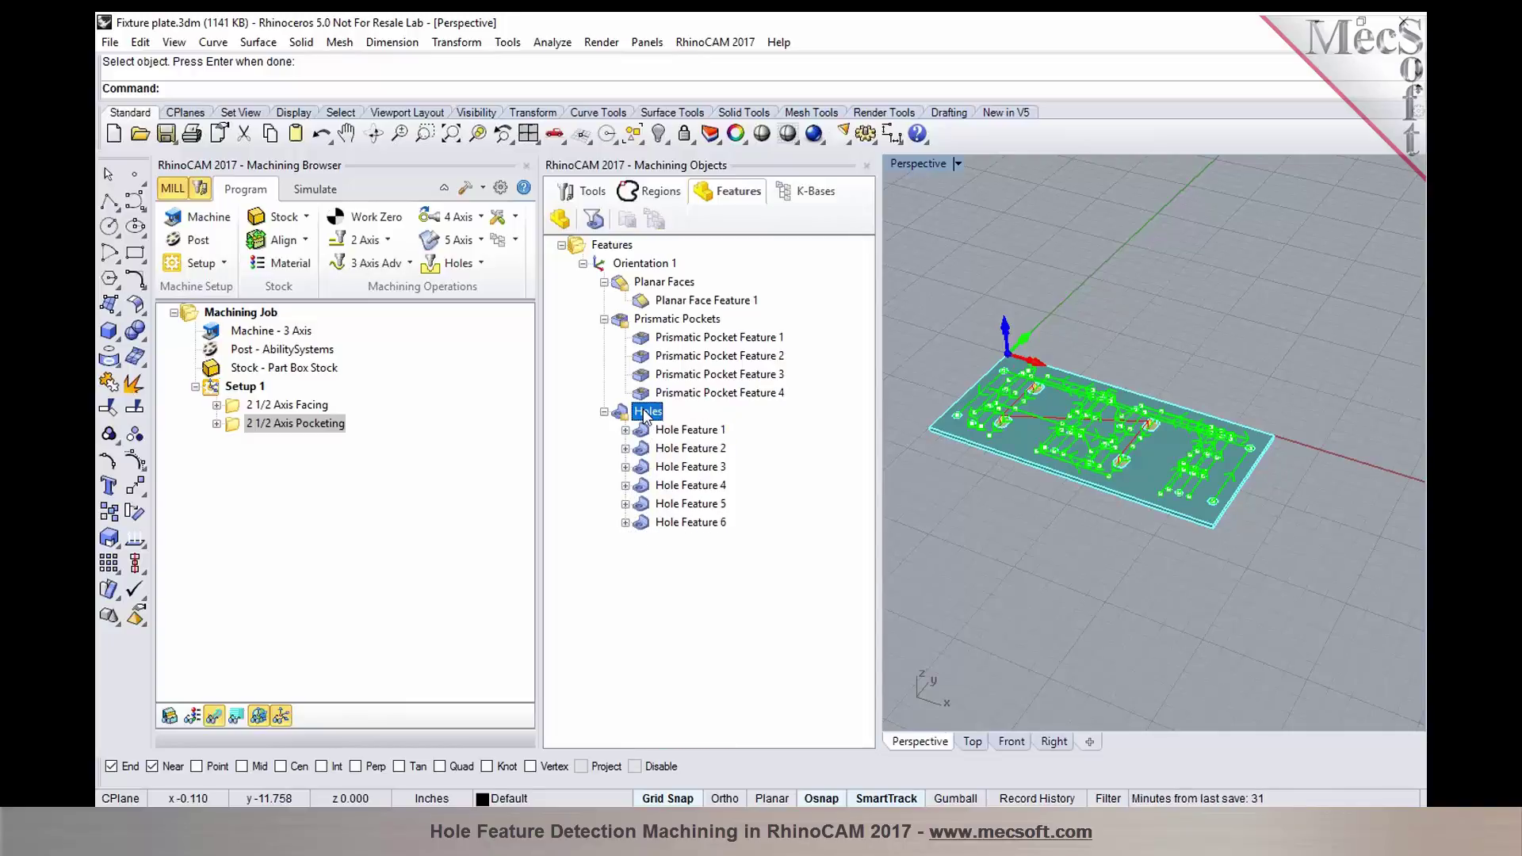
# - Create a Drill operation on all holes and check diameters 0.125, 0.26, 0.4, 0.511811, 0.25
pyautogui.rightClick(646, 414)
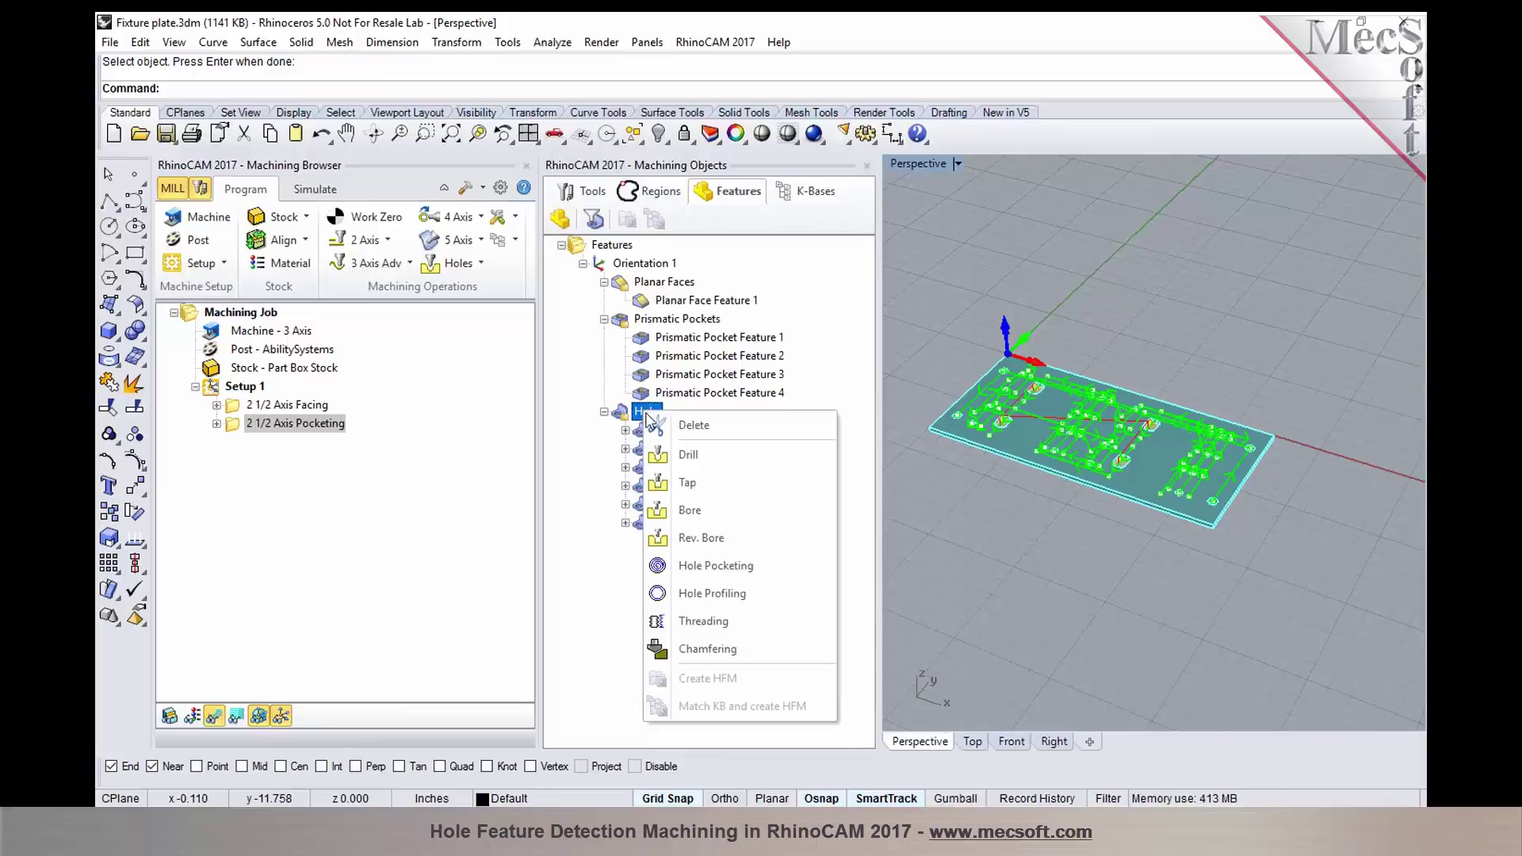
pyautogui.click(680, 462)
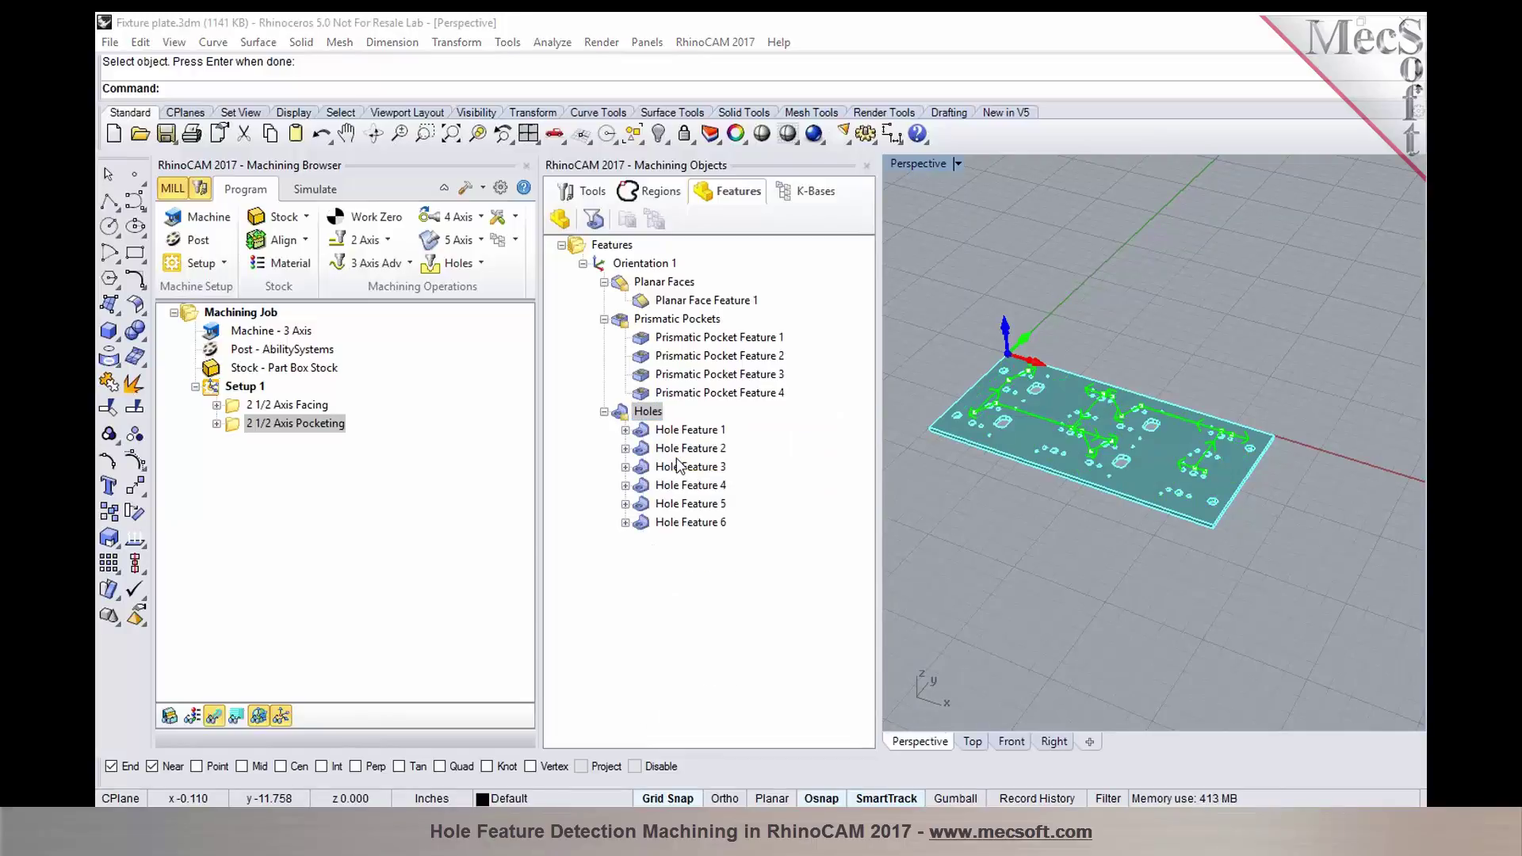
pyautogui.click(271, 139)
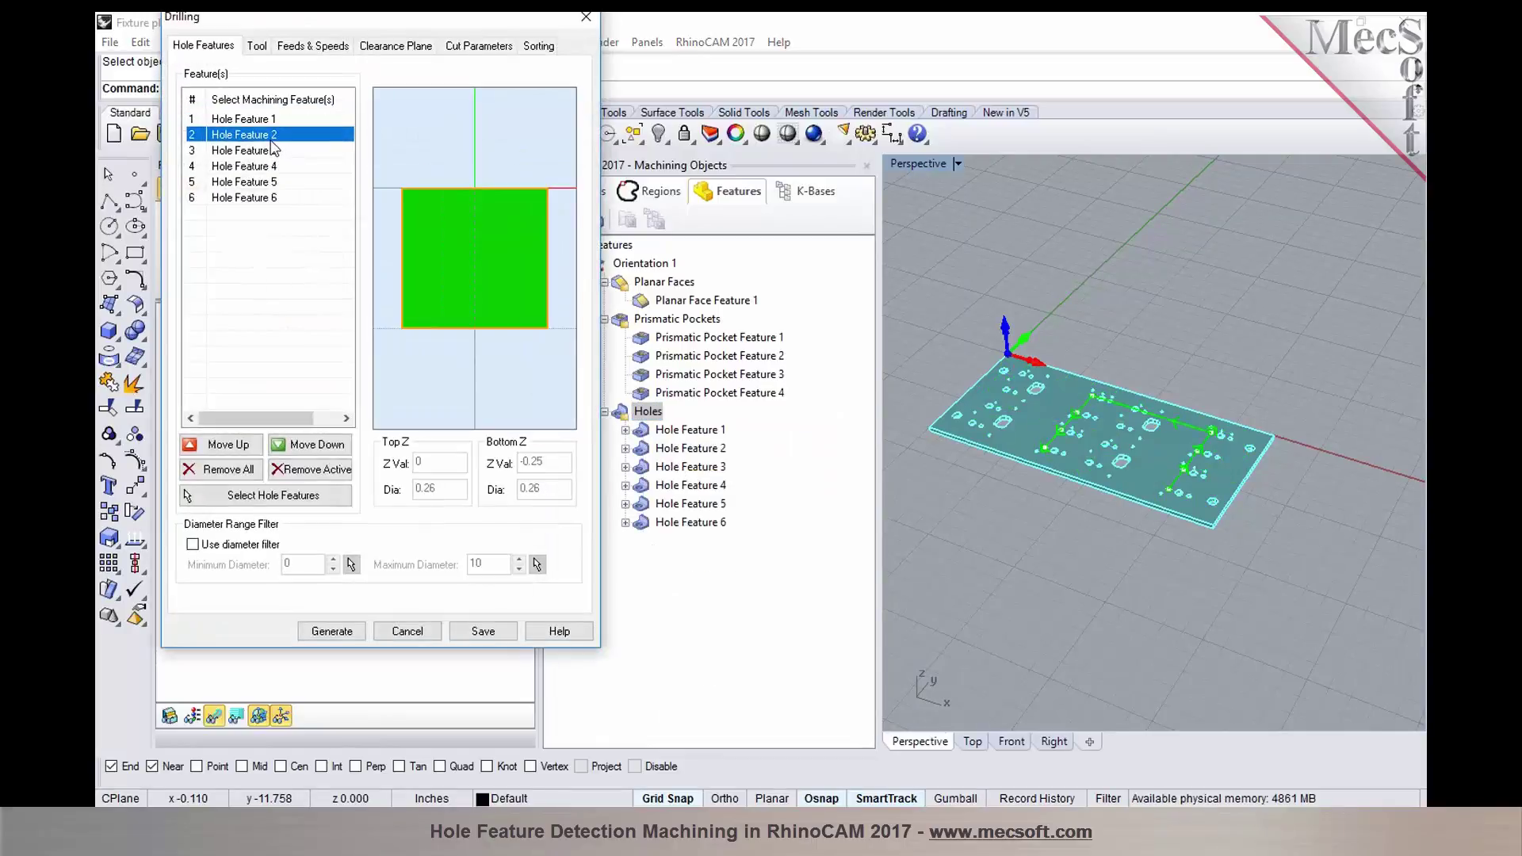
pyautogui.click(270, 155)
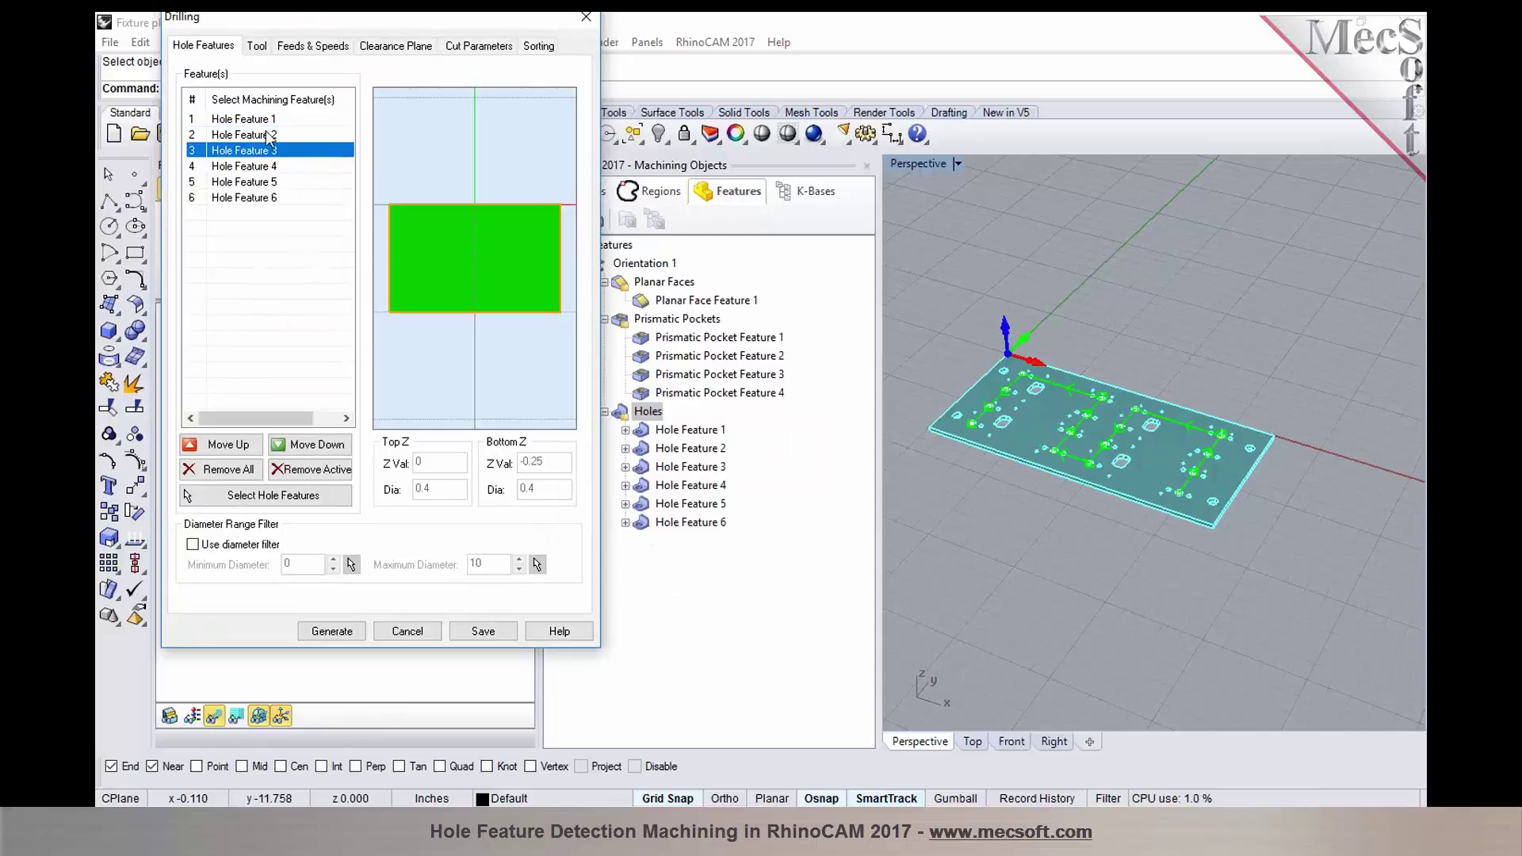
pyautogui.click(264, 125)
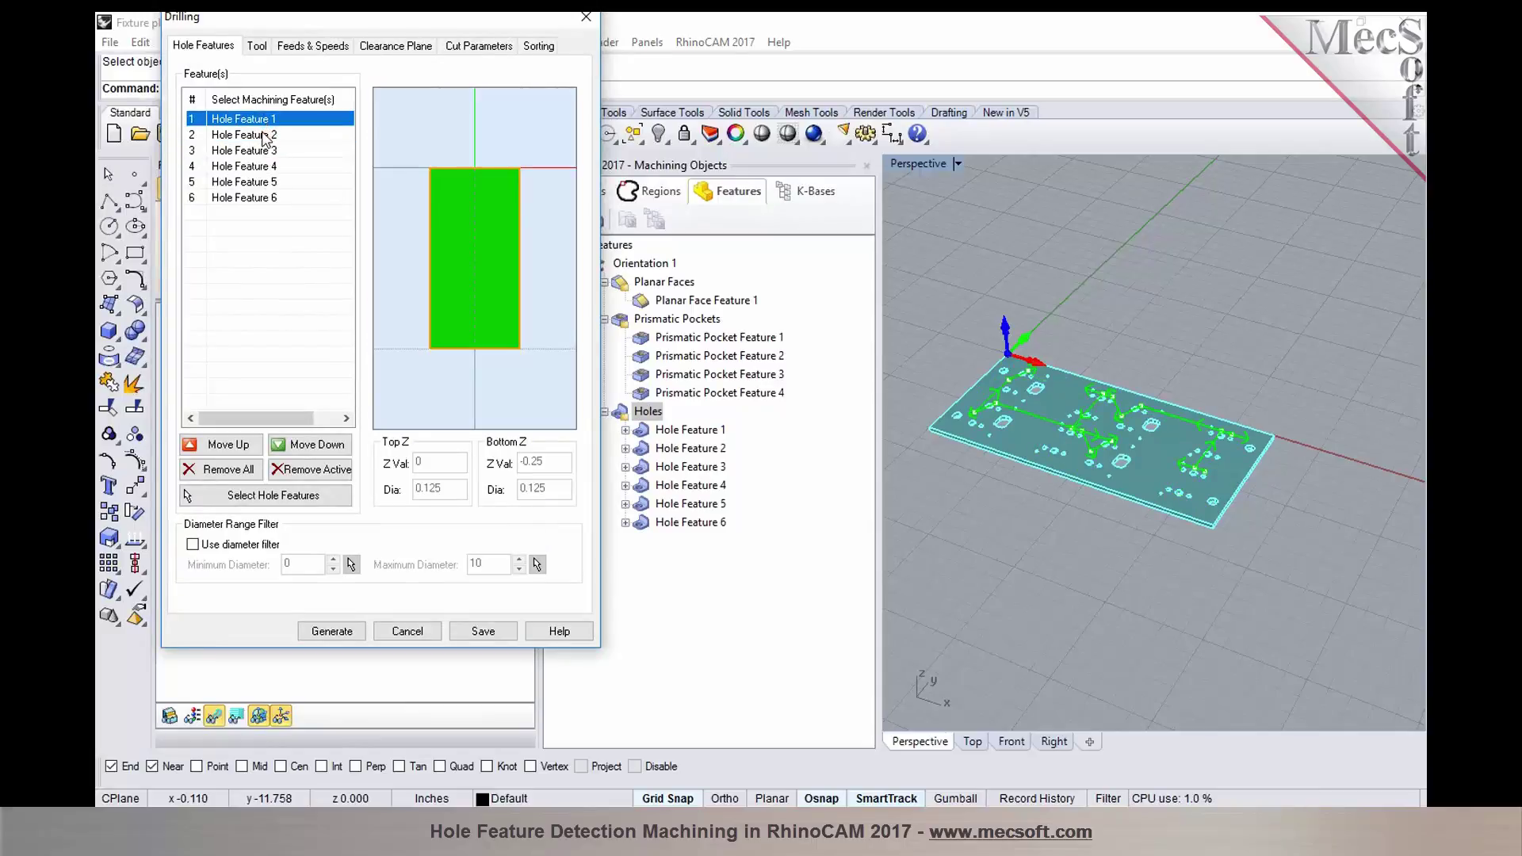
pyautogui.click(264, 136)
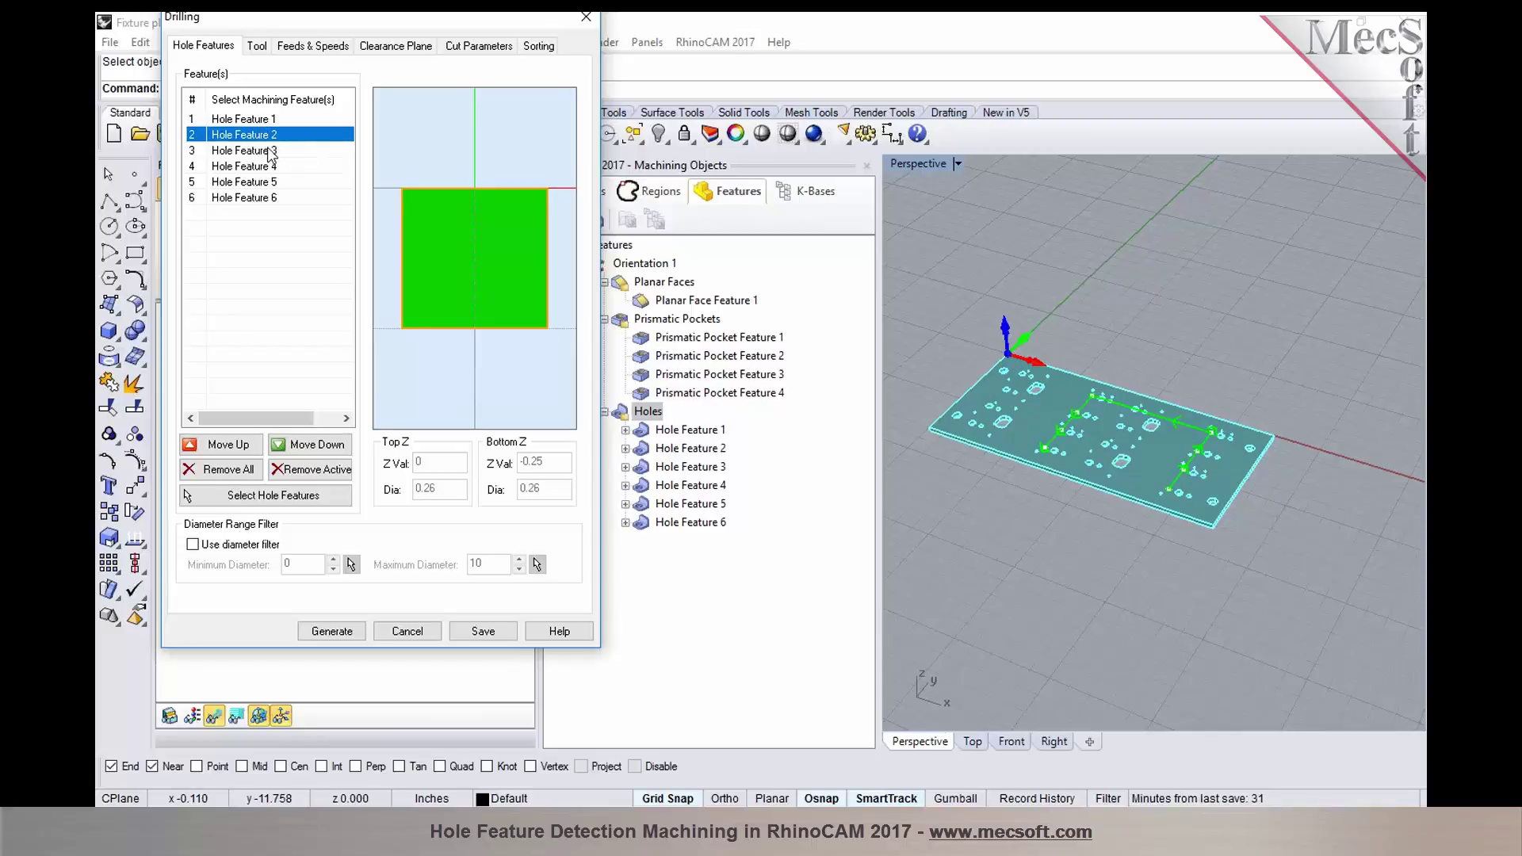
pyautogui.click(269, 152)
pyautogui.click(261, 168)
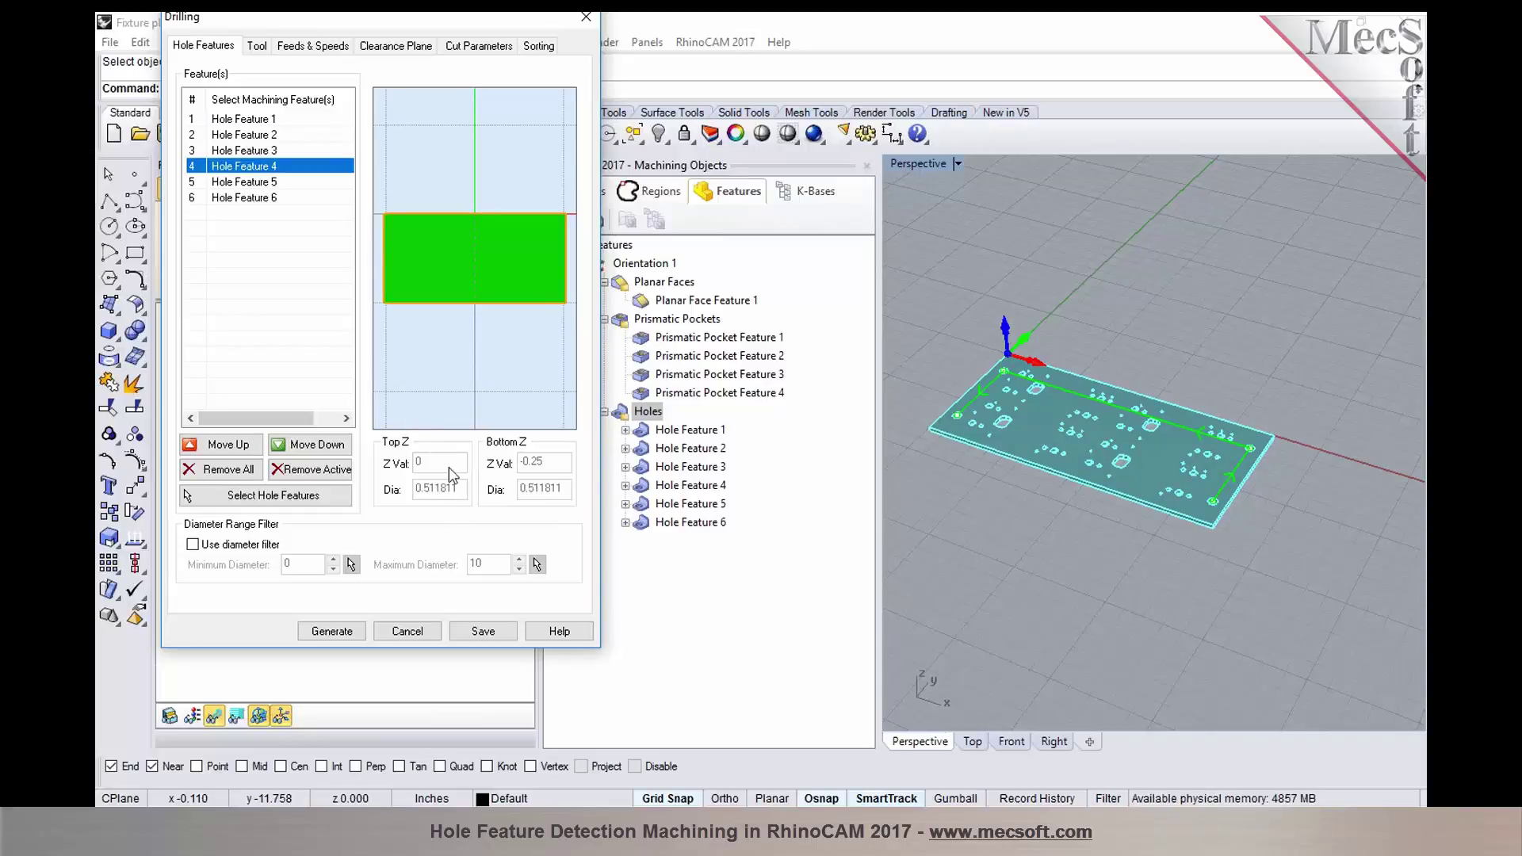
pyautogui.click(274, 184)
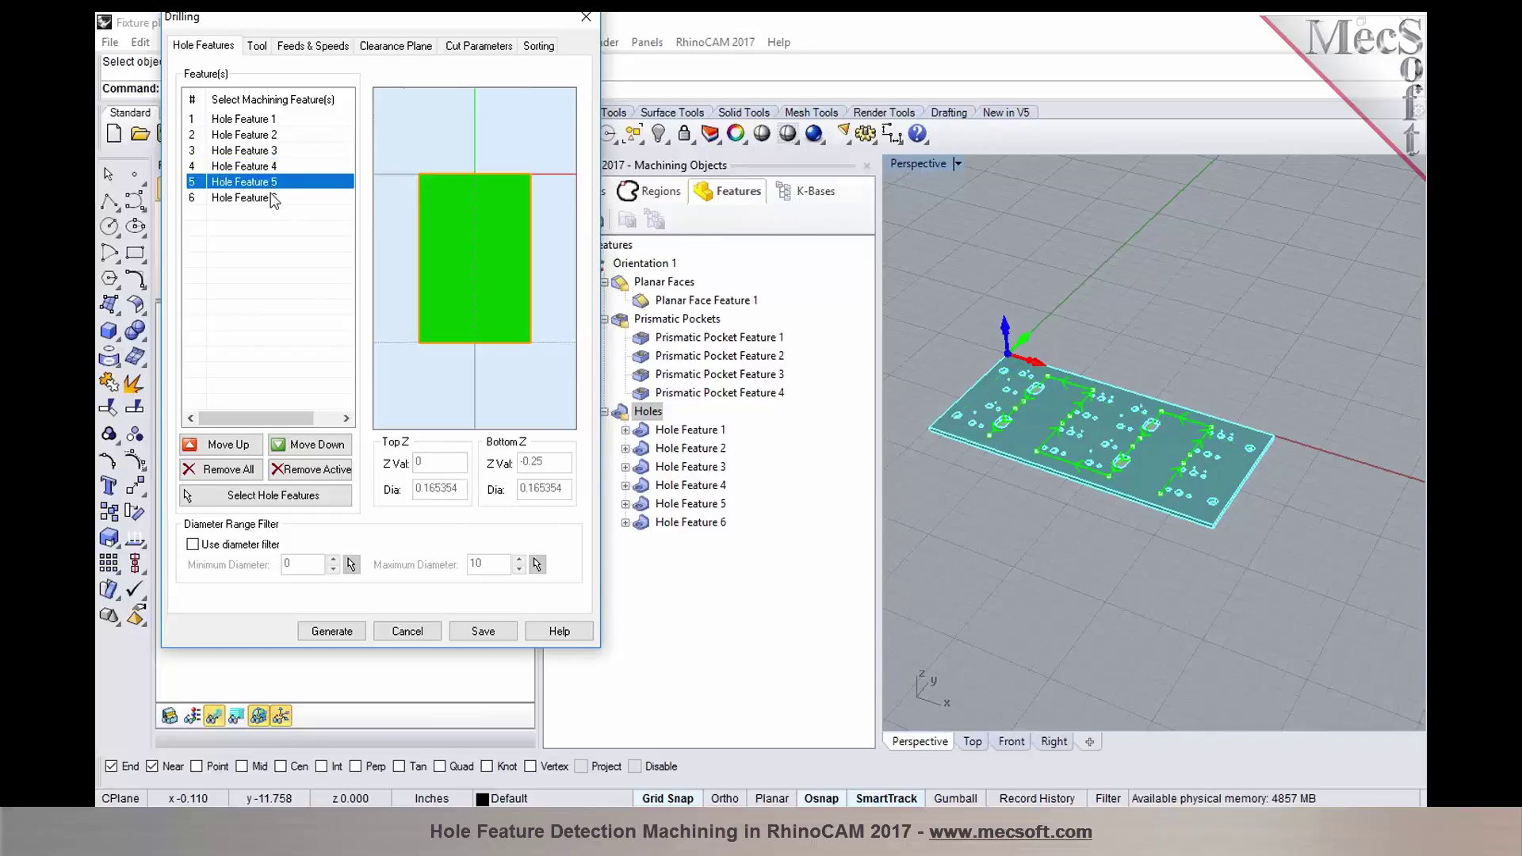
pyautogui.click(273, 199)
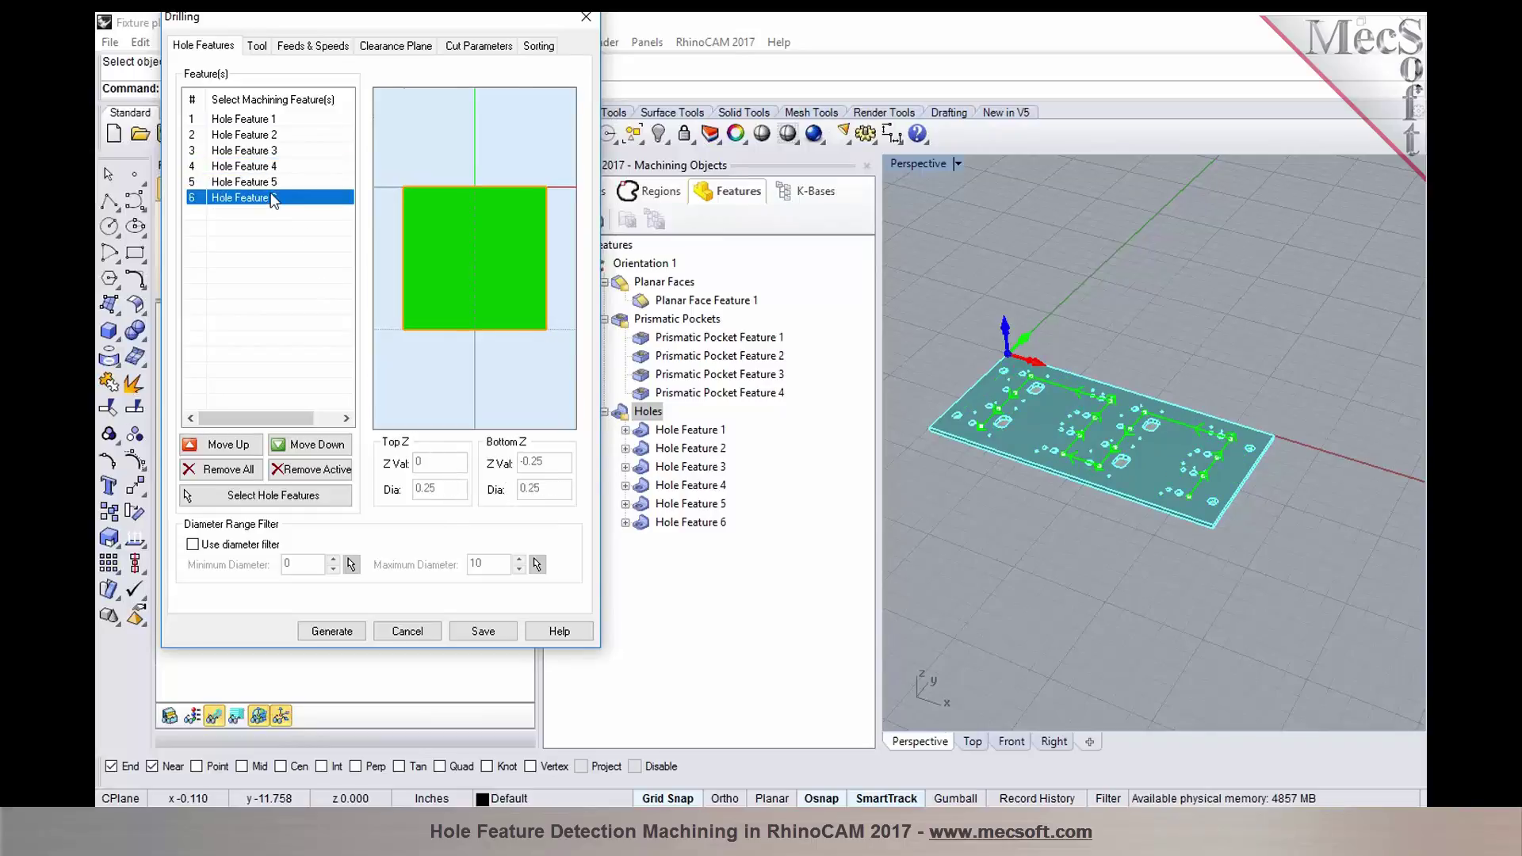
# - Re-check Hole Features 1, 6 and 3 diameters (0.125, 0.25, 0.4) in the Drilling list
pyautogui.click(235, 119)
pyautogui.click(235, 135)
pyautogui.click(235, 120)
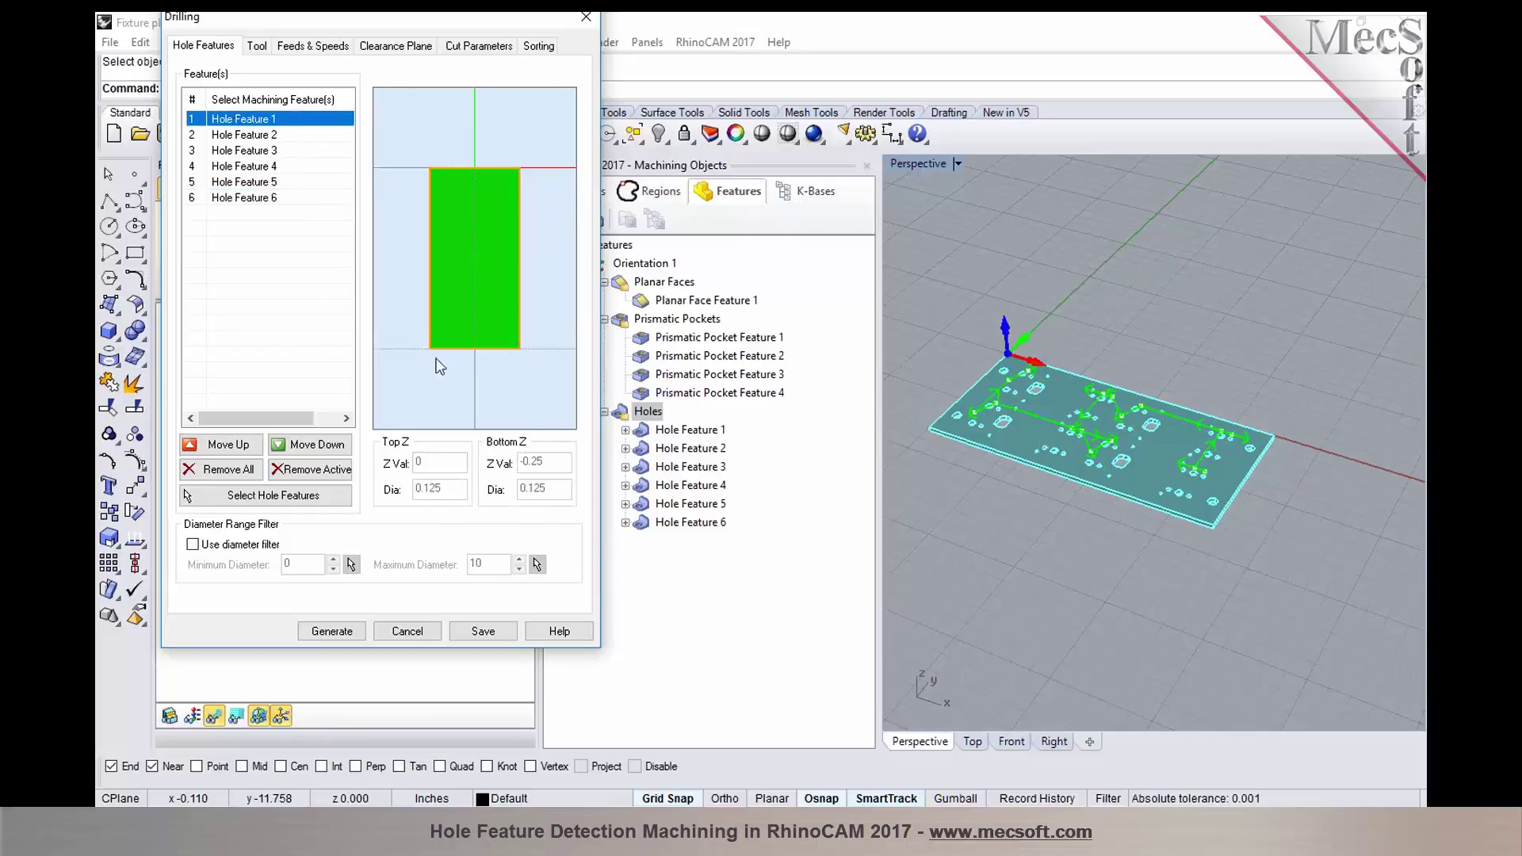
pyautogui.click(271, 199)
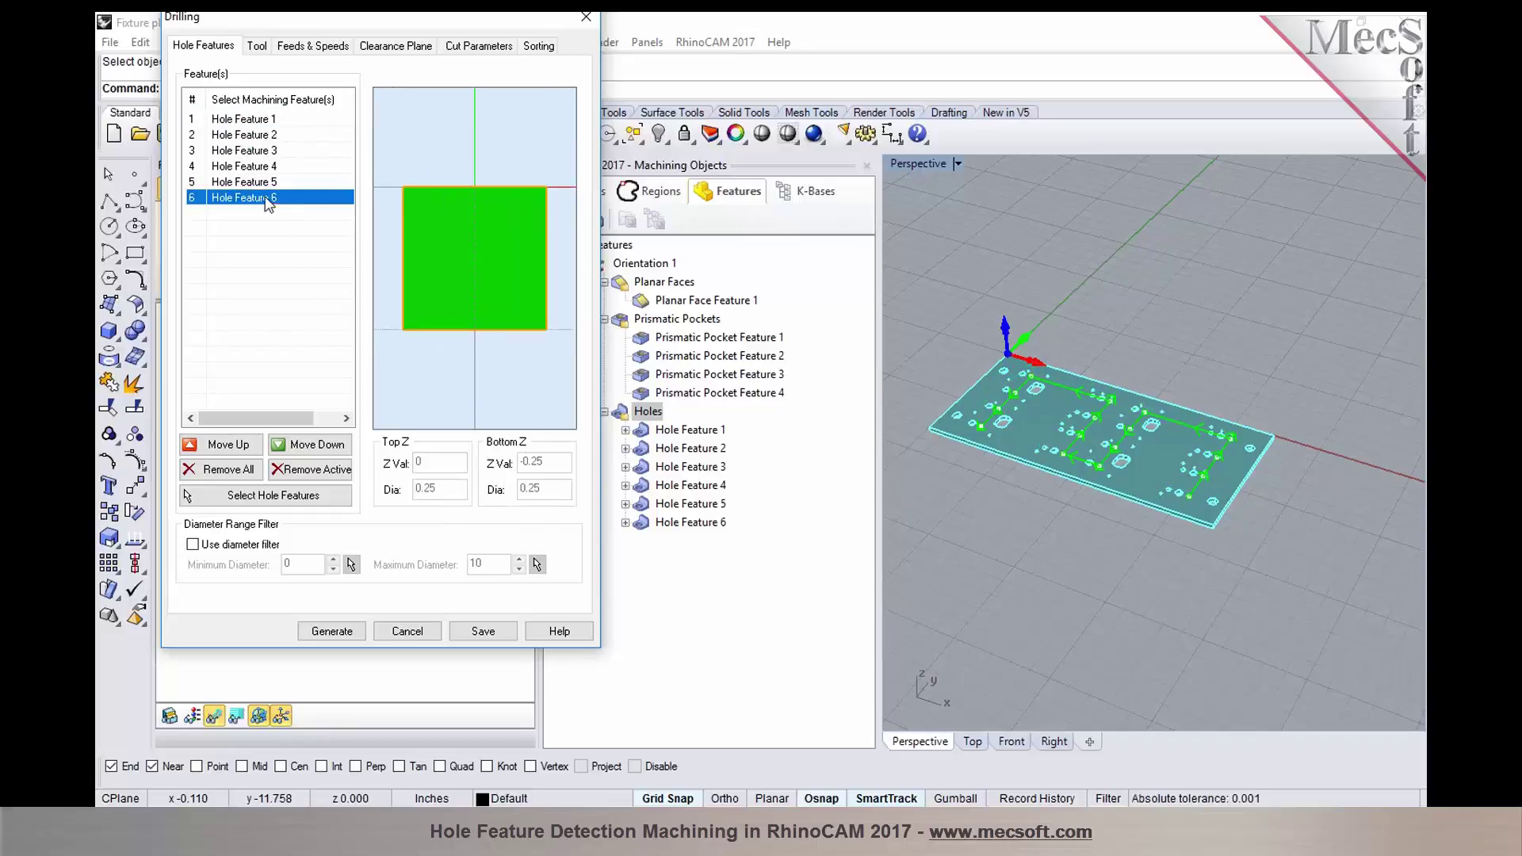
pyautogui.click(264, 183)
pyautogui.click(263, 167)
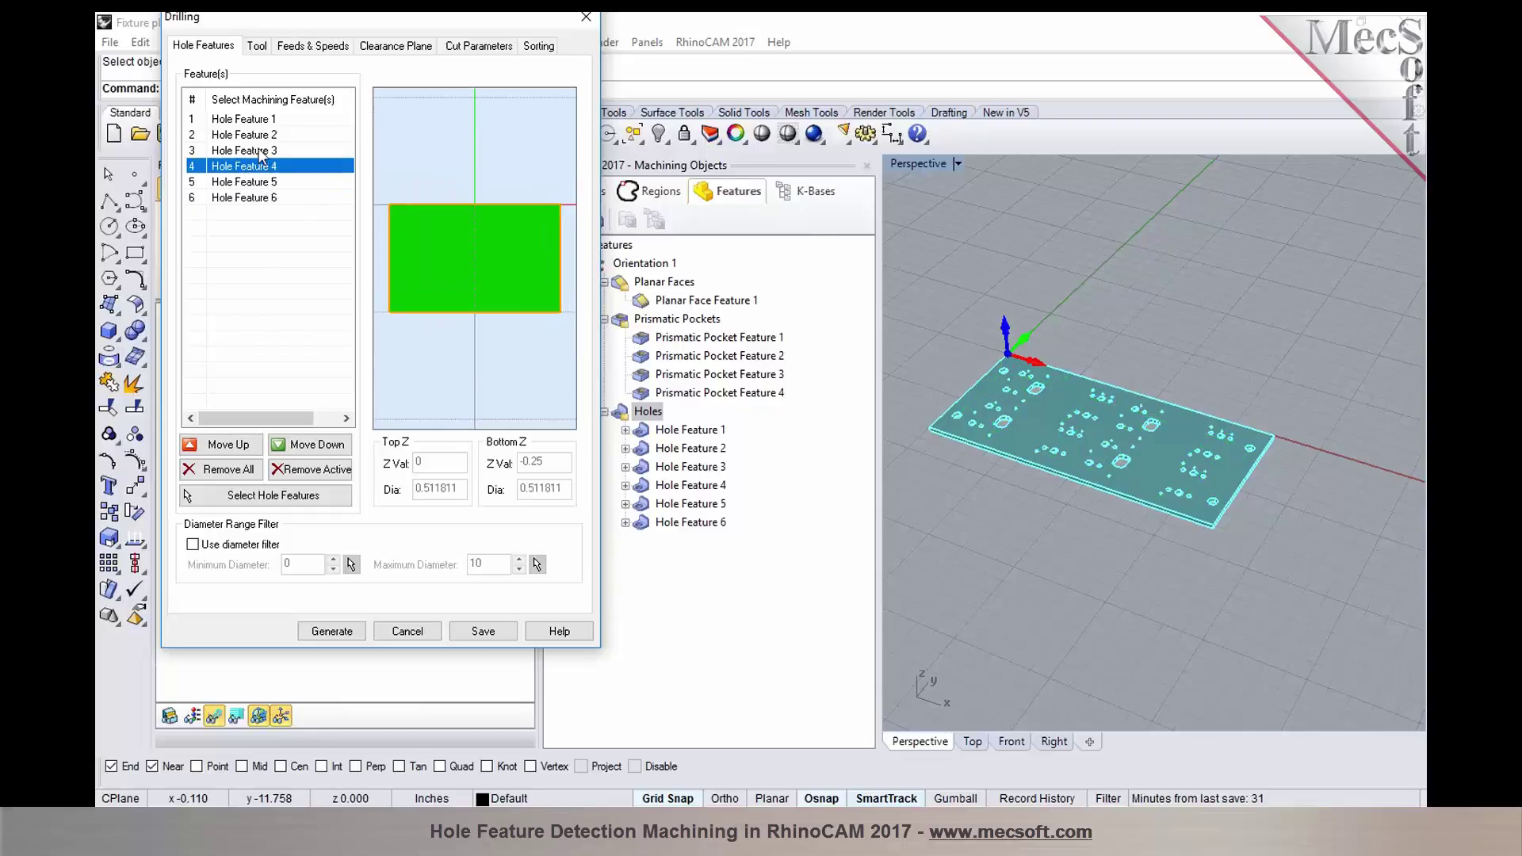
pyautogui.click(261, 152)
pyautogui.click(255, 119)
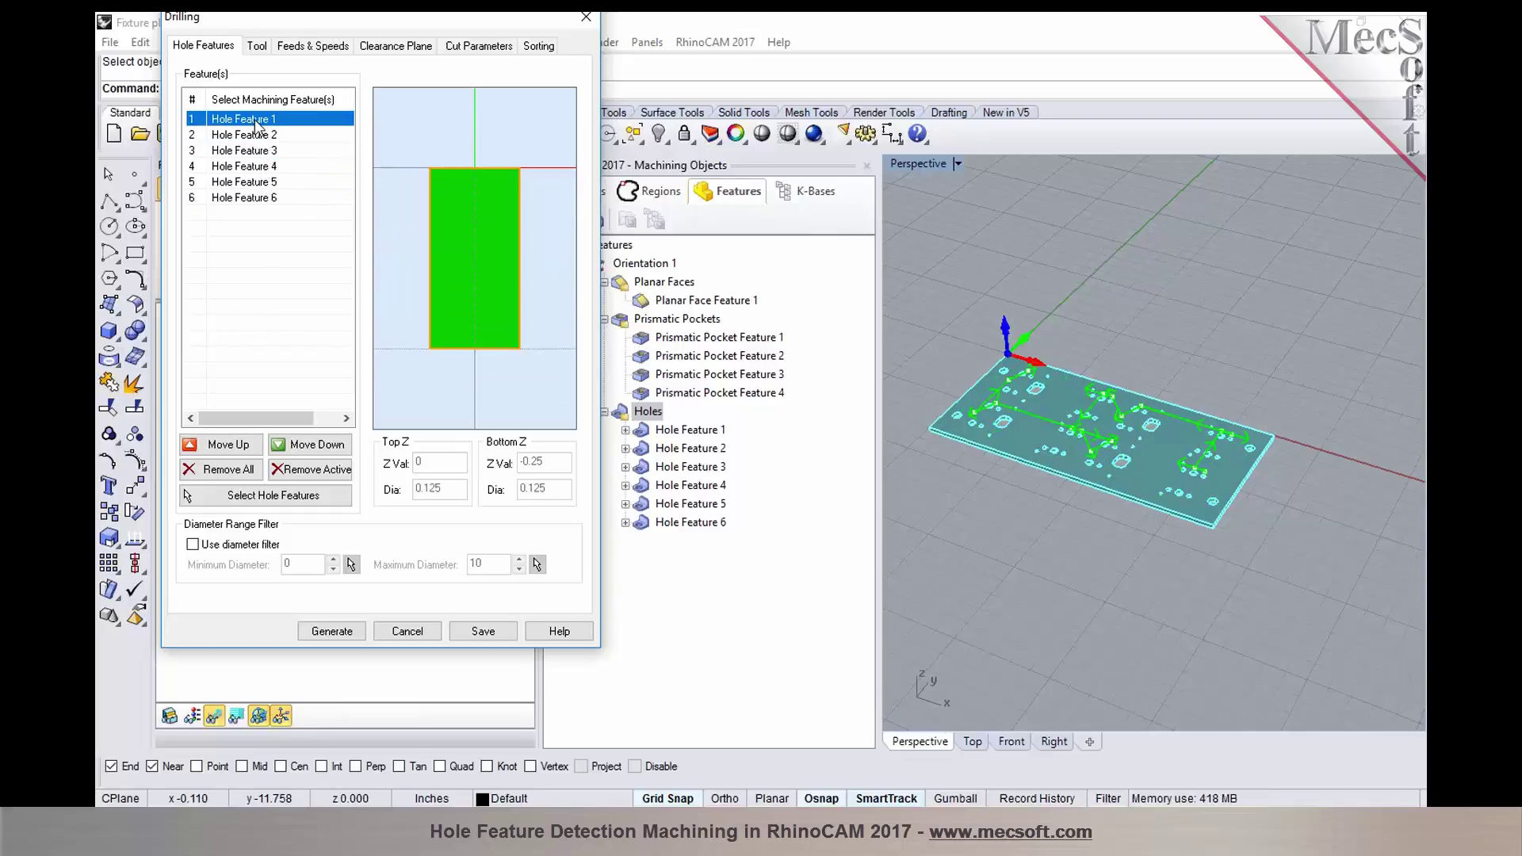
# - Choose the 1/8 inch flat mill and edit the drill depth value
pyautogui.click(257, 47)
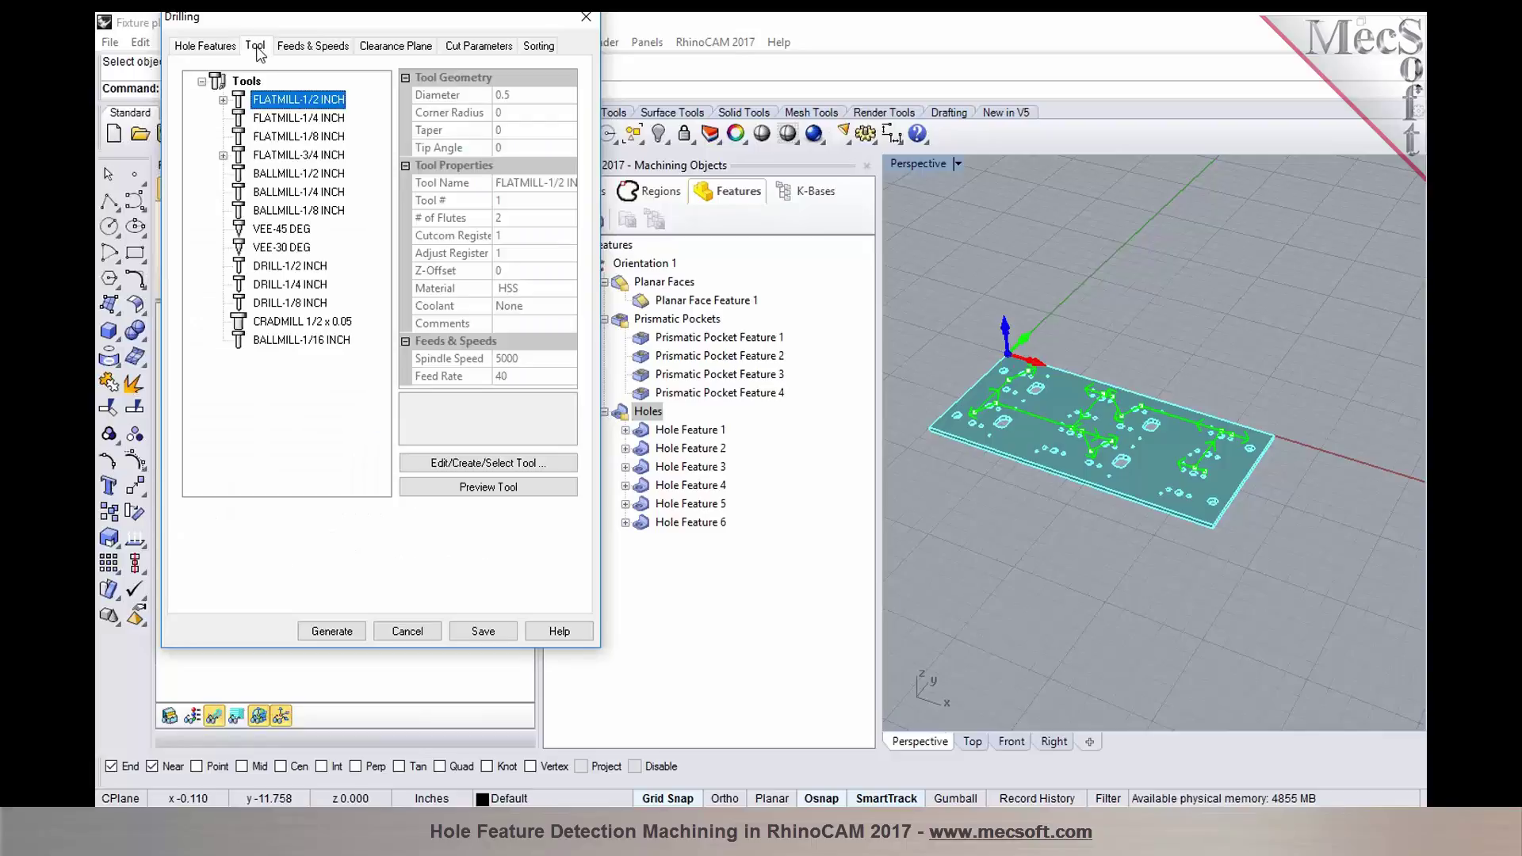
pyautogui.click(259, 135)
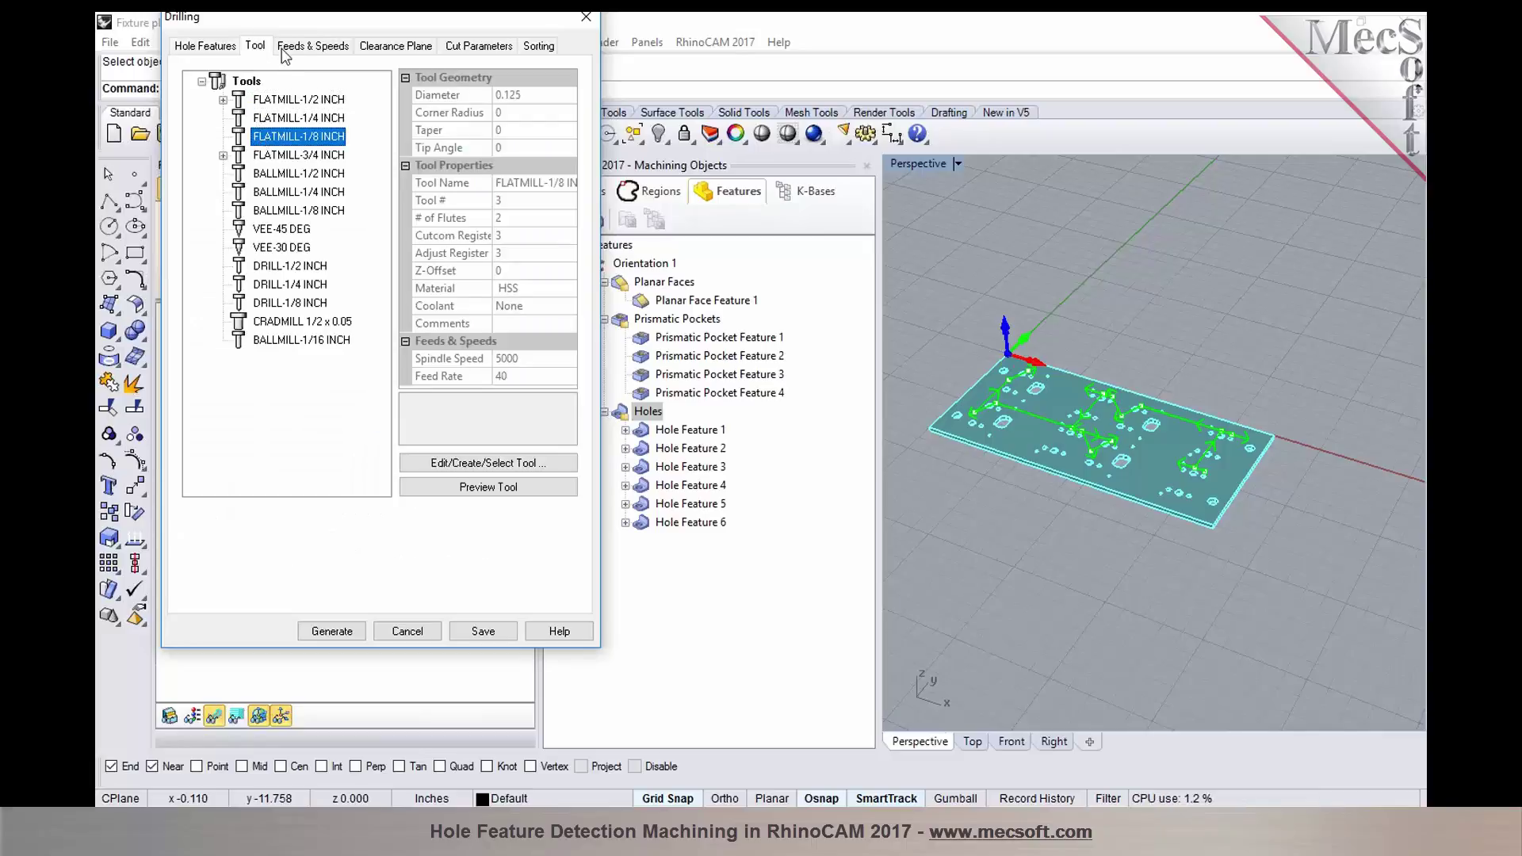
pyautogui.click(467, 48)
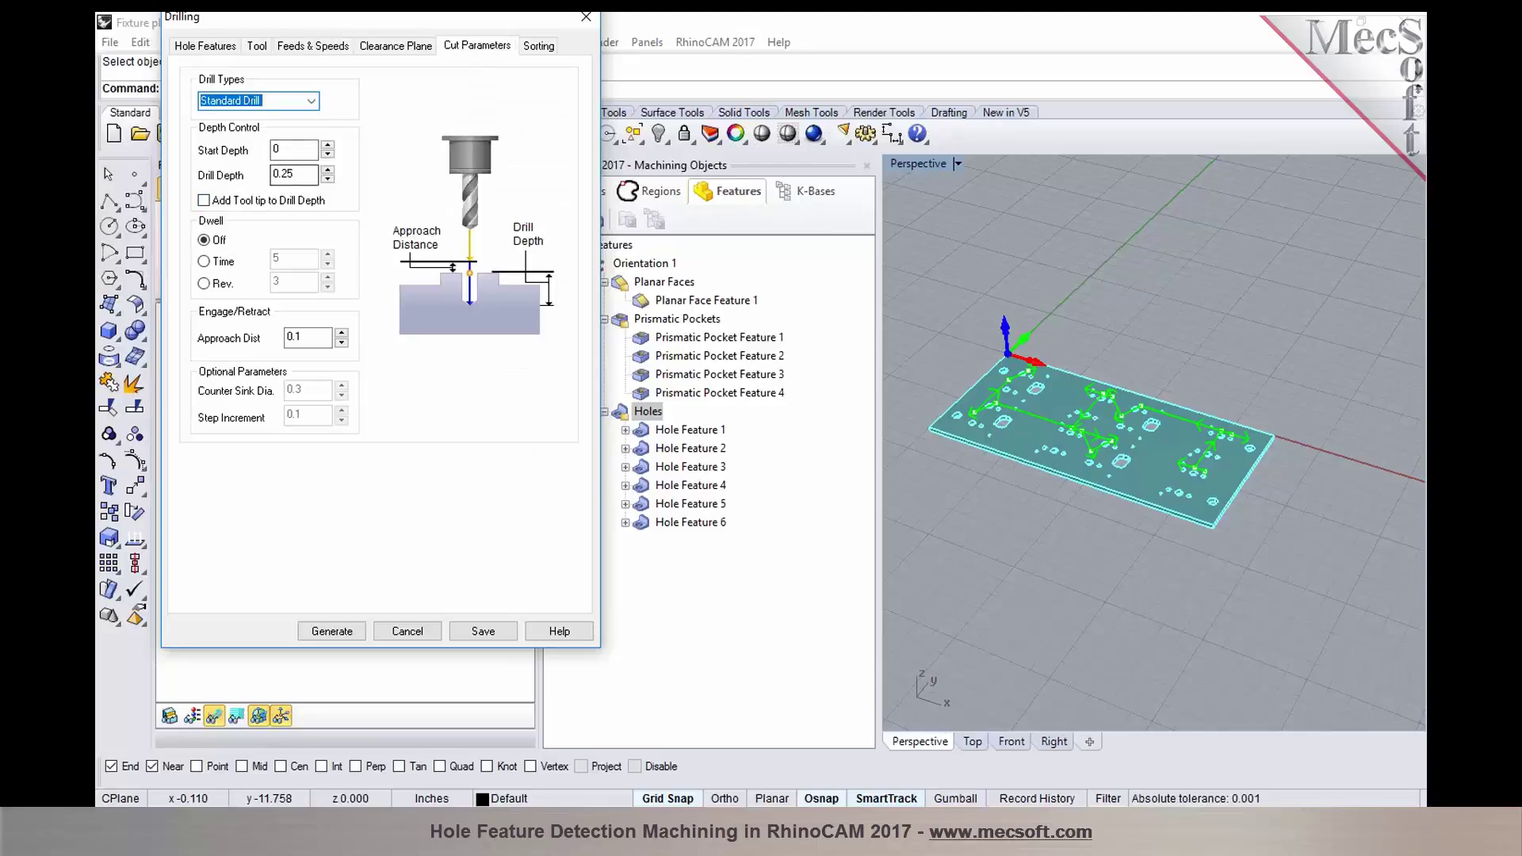
pyautogui.click(280, 173)
pyautogui.moveTo(279, 174); pyautogui.dragTo(284, 174)
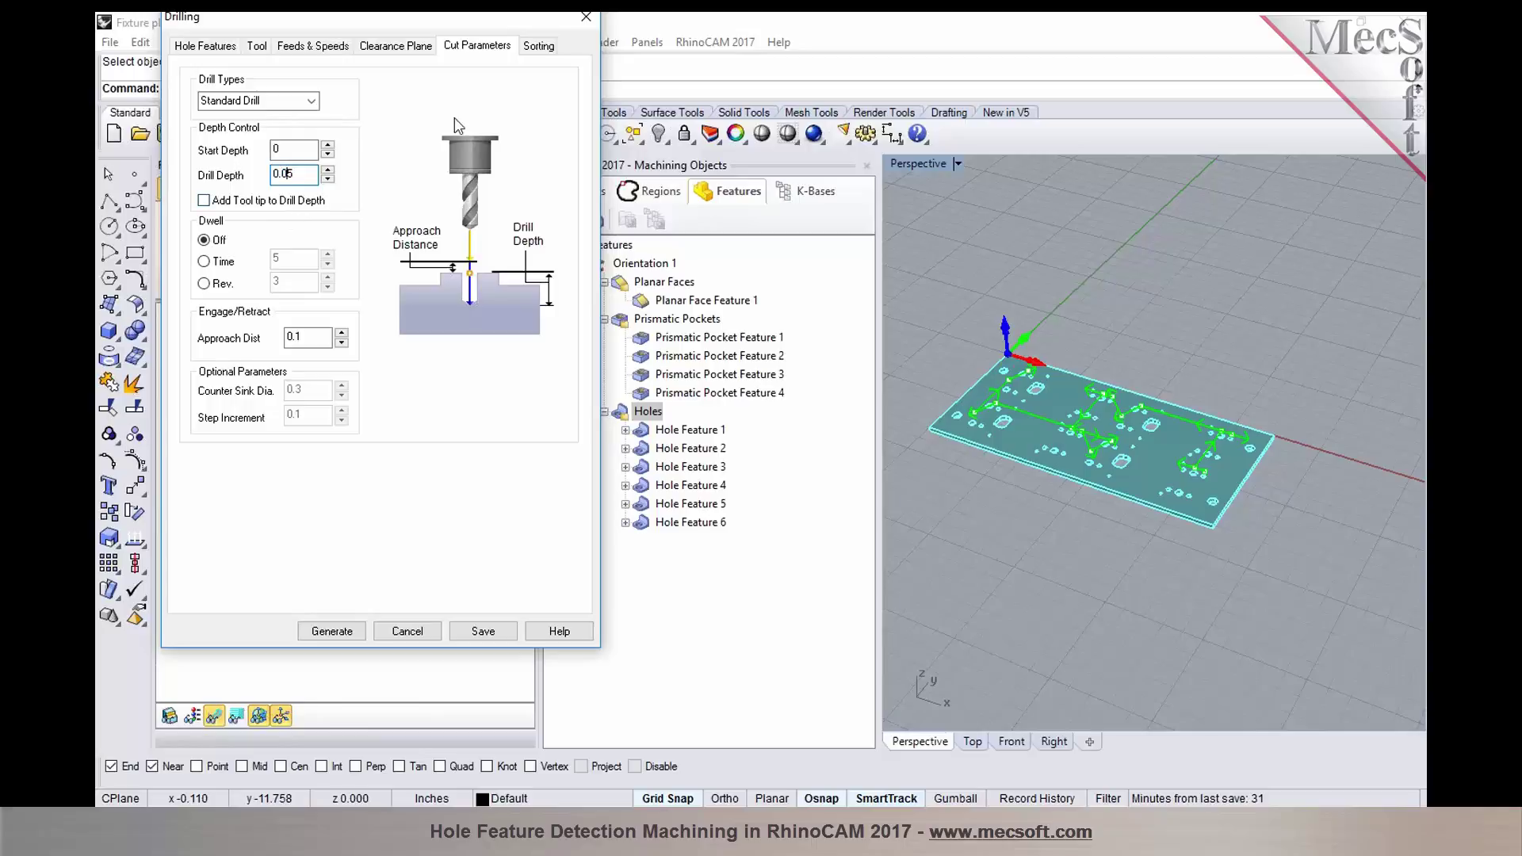
# - Sort holes by minimum distance from the lower left and generate the drill toolpath
pyautogui.click(534, 46)
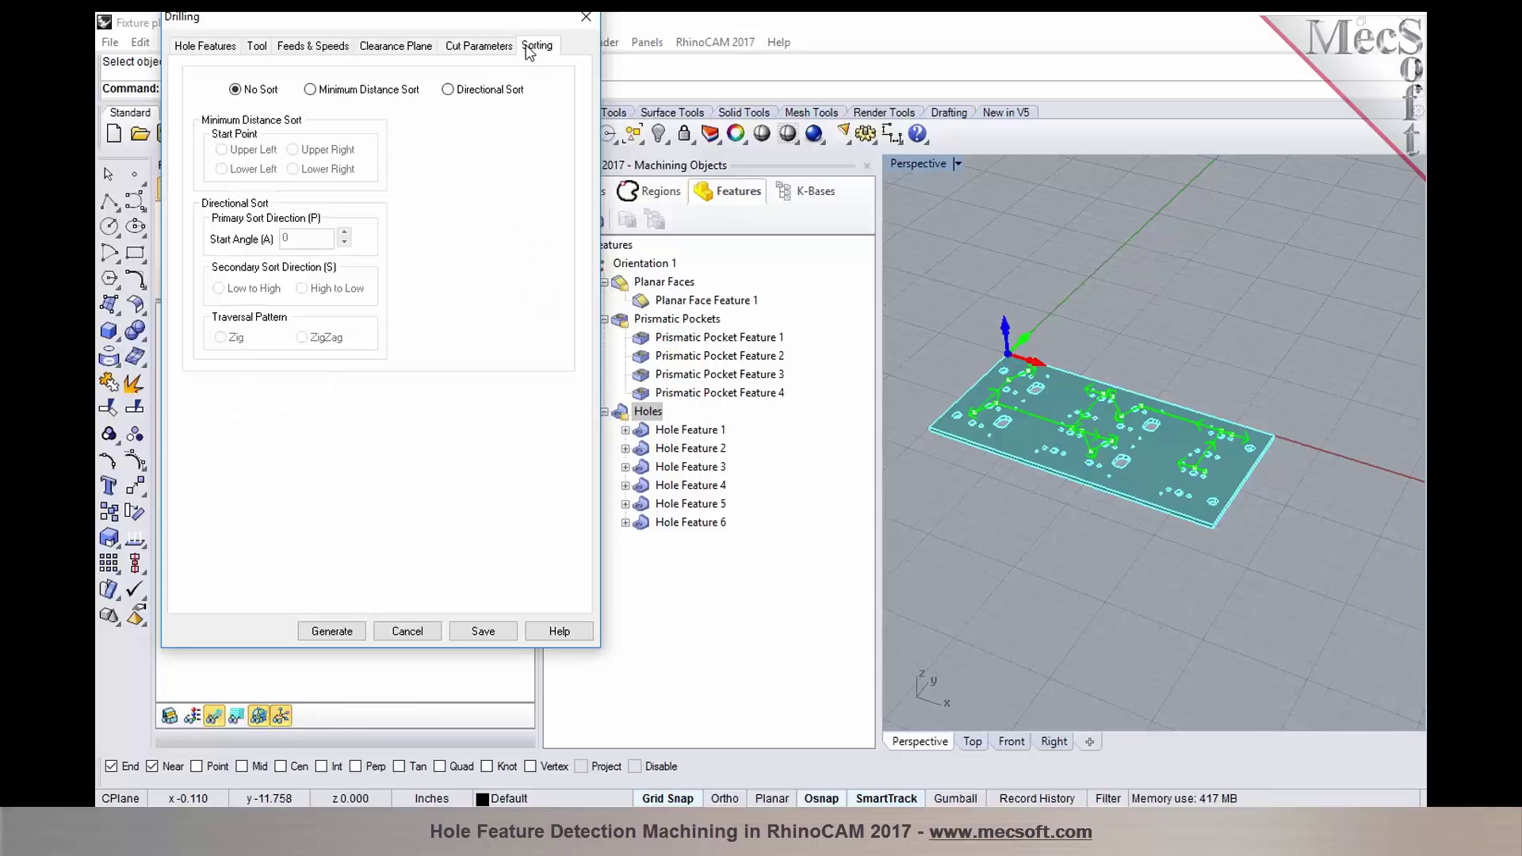
pyautogui.click(399, 91)
pyautogui.click(231, 170)
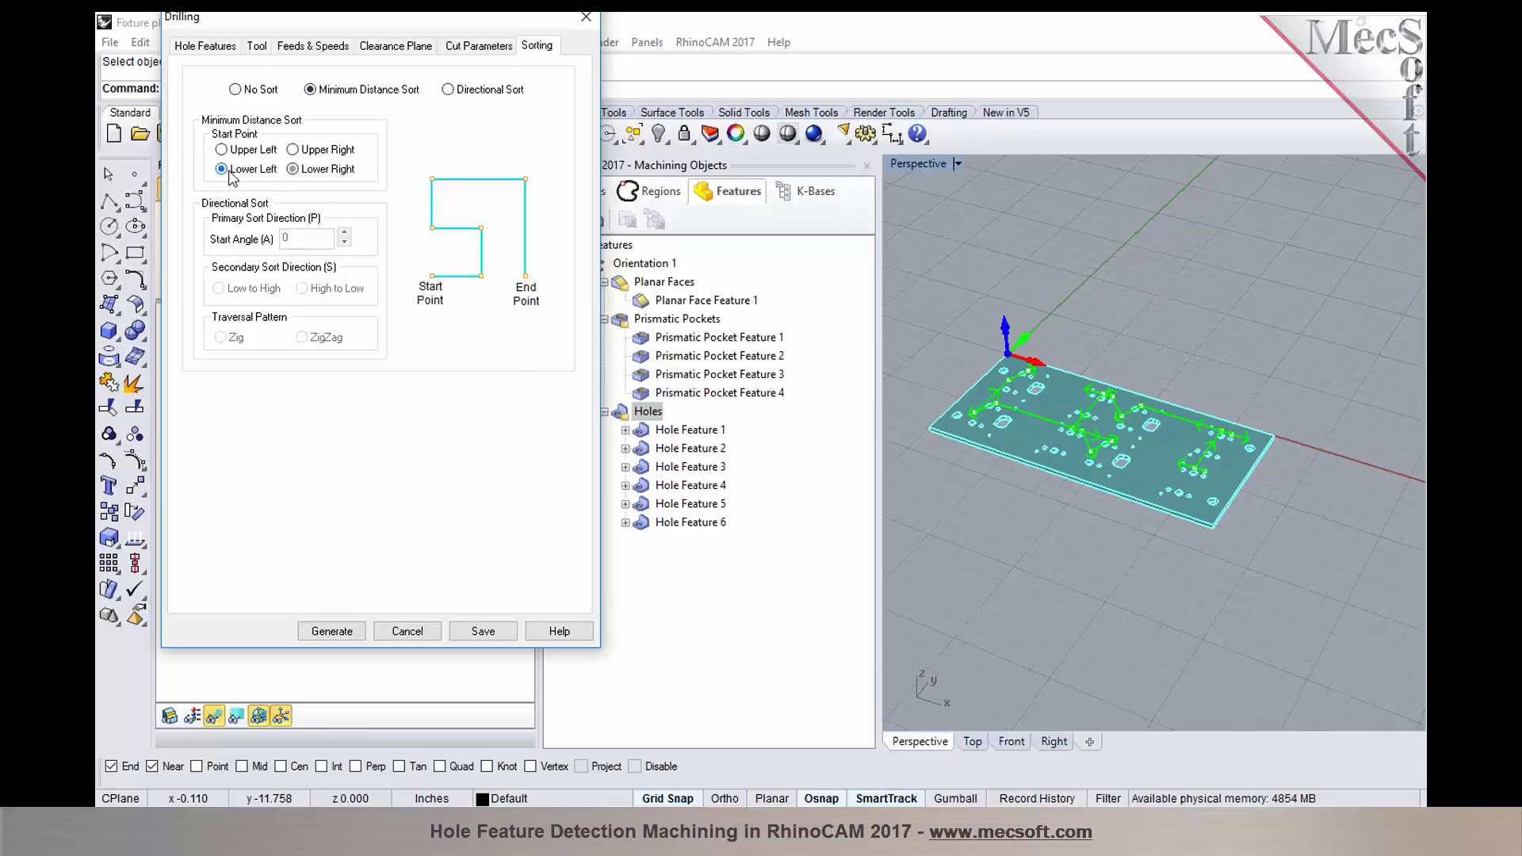
pyautogui.click(354, 628)
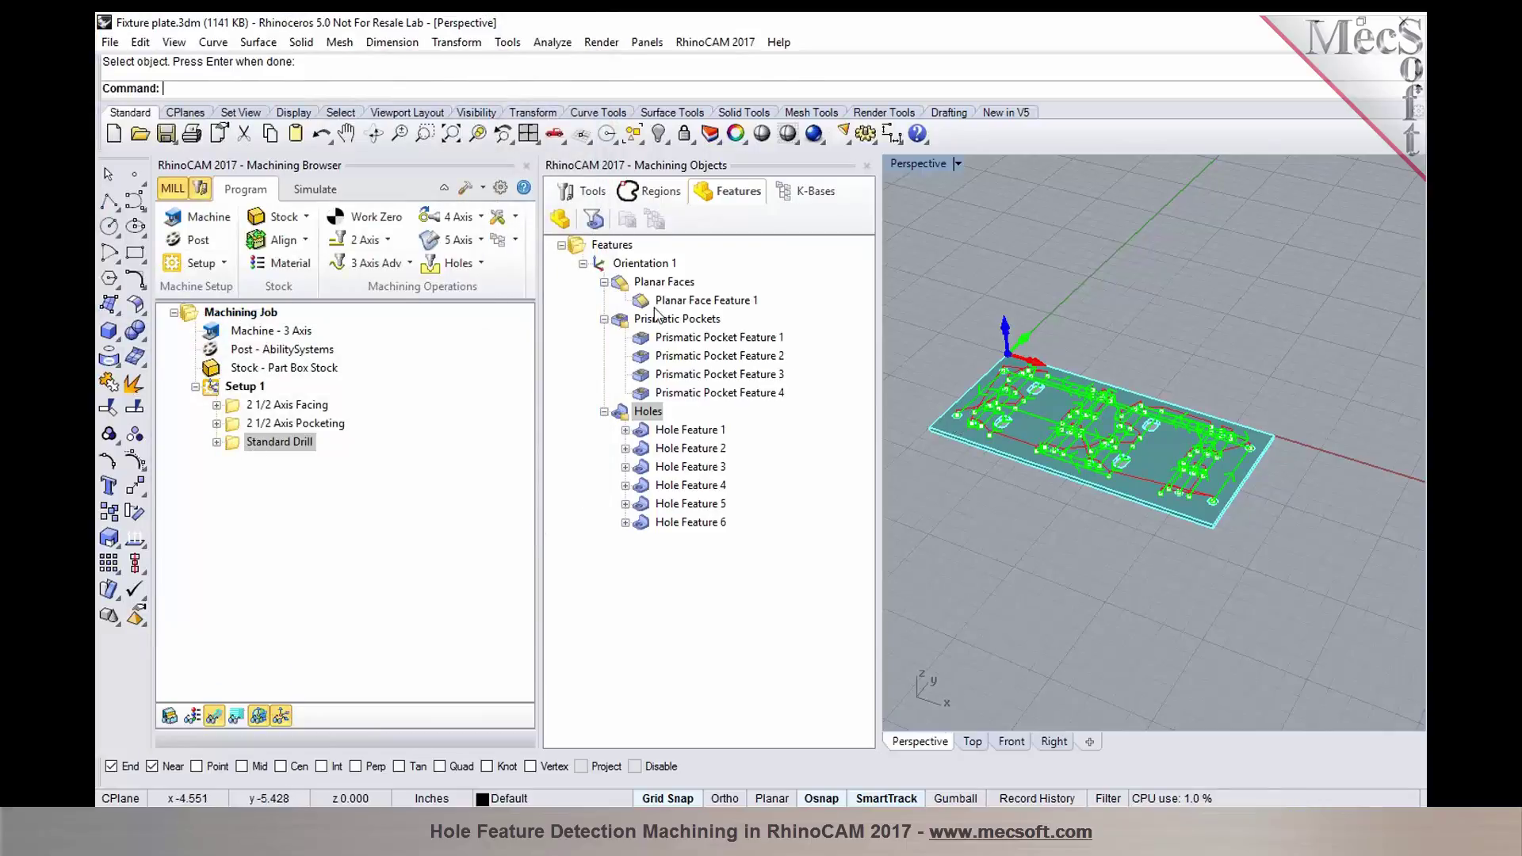
# - Review the facing, pocketing and drilling toolpaths on the plate one by one
pyautogui.click(582, 191)
pyautogui.scroll(3, 981, 317)
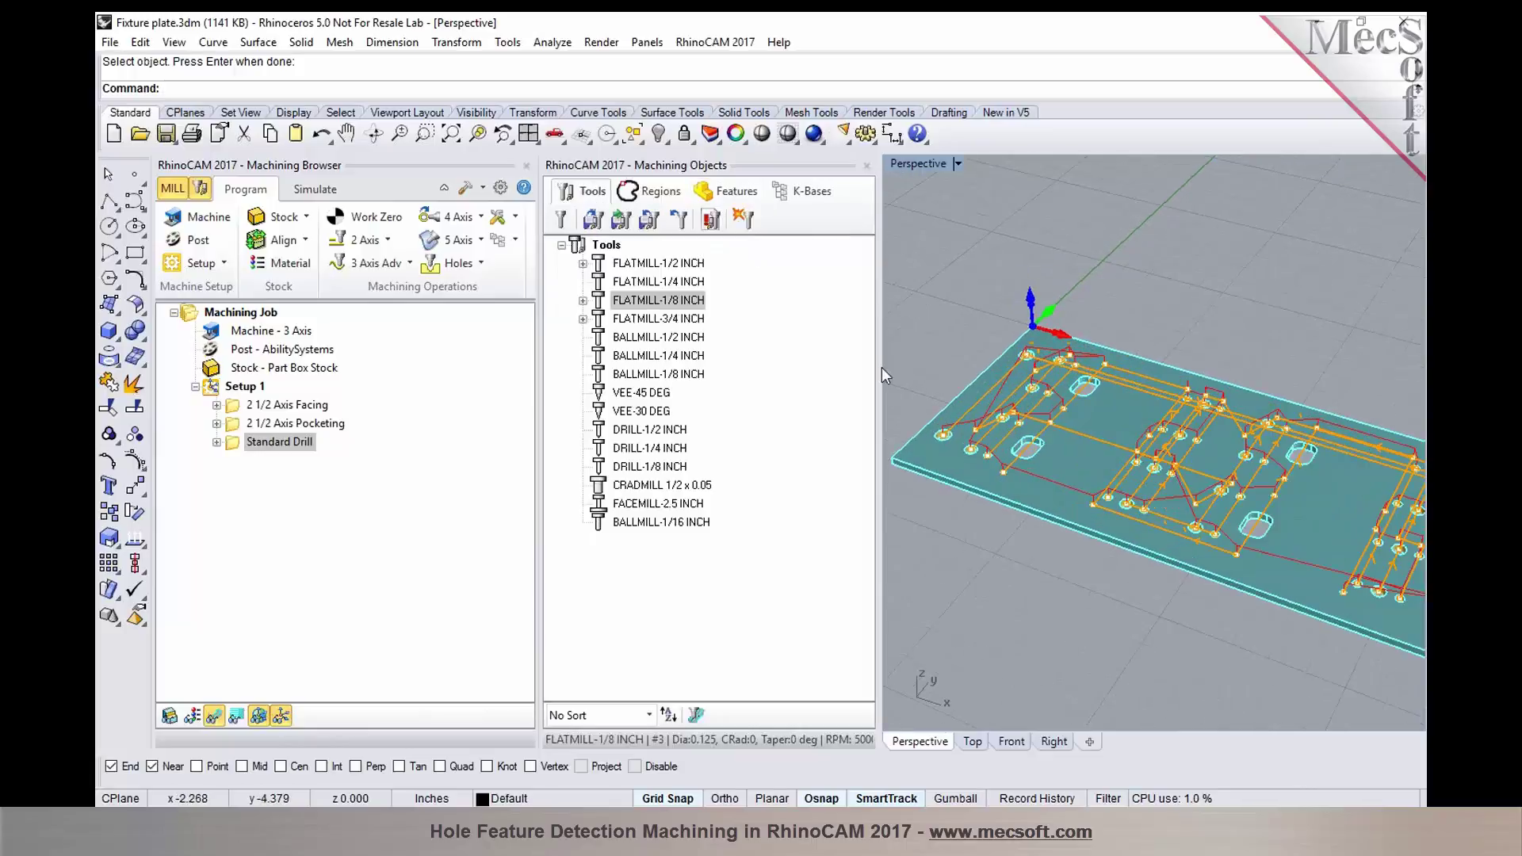
pyautogui.click(283, 406)
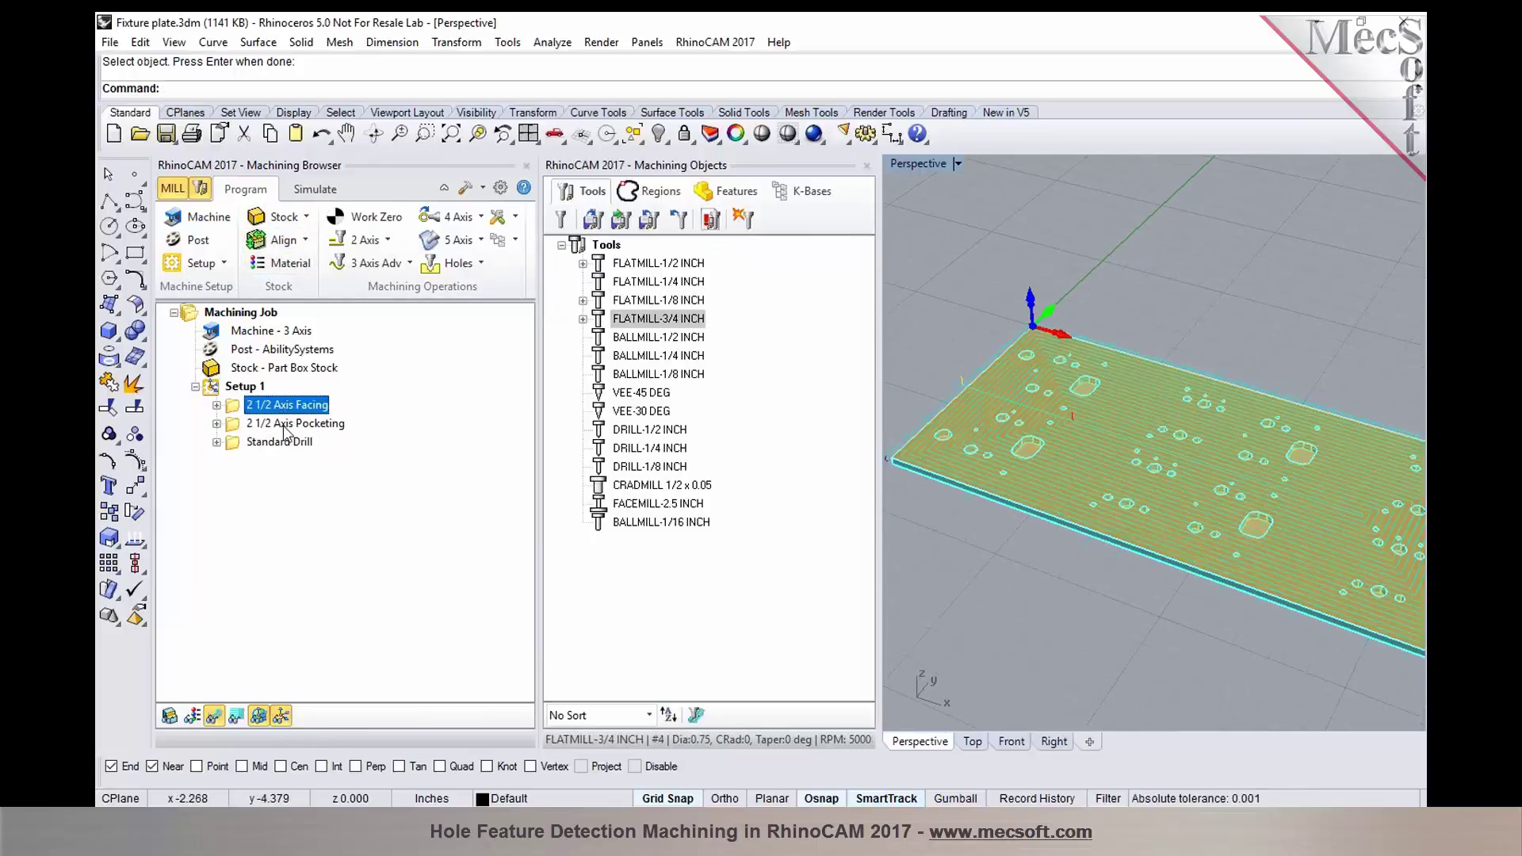
pyautogui.click(285, 424)
pyautogui.click(285, 444)
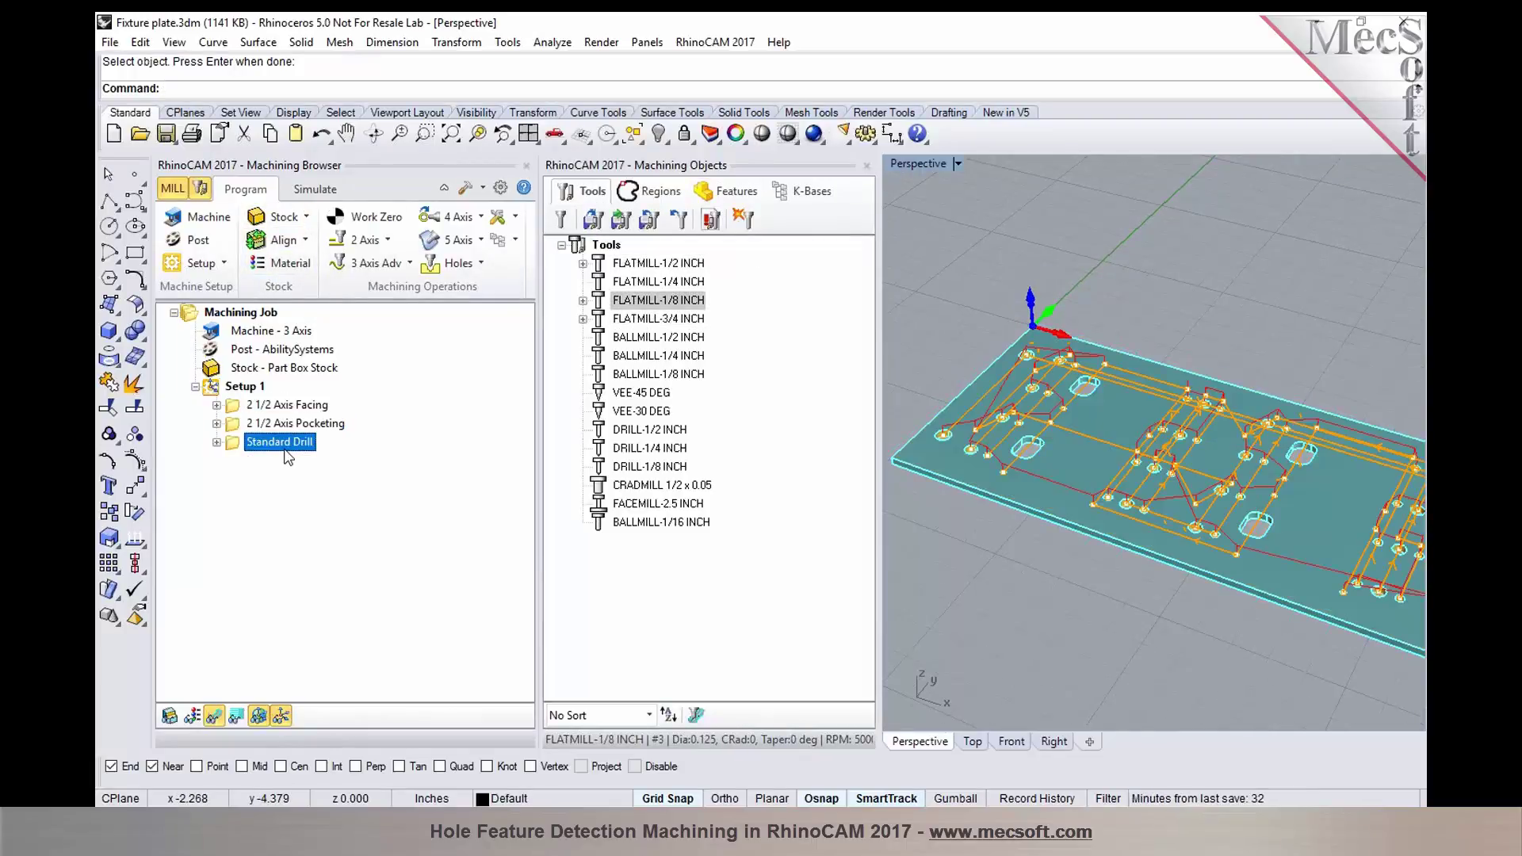
# - Simulate all of Setup 1 with the simulation speed increased
pyautogui.click(314, 189)
pyautogui.click(241, 387)
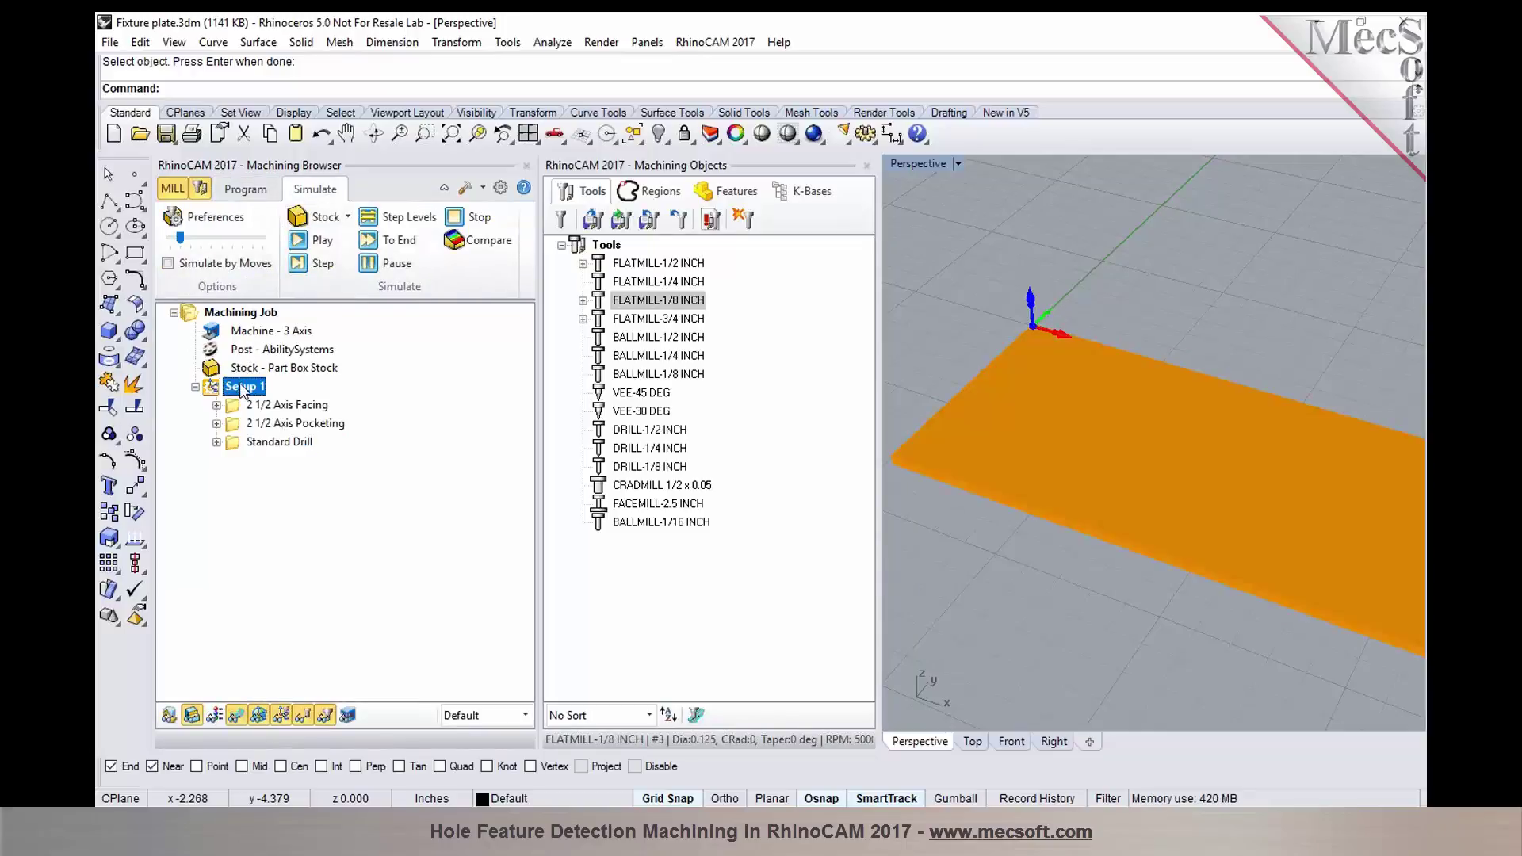
pyautogui.click(300, 241)
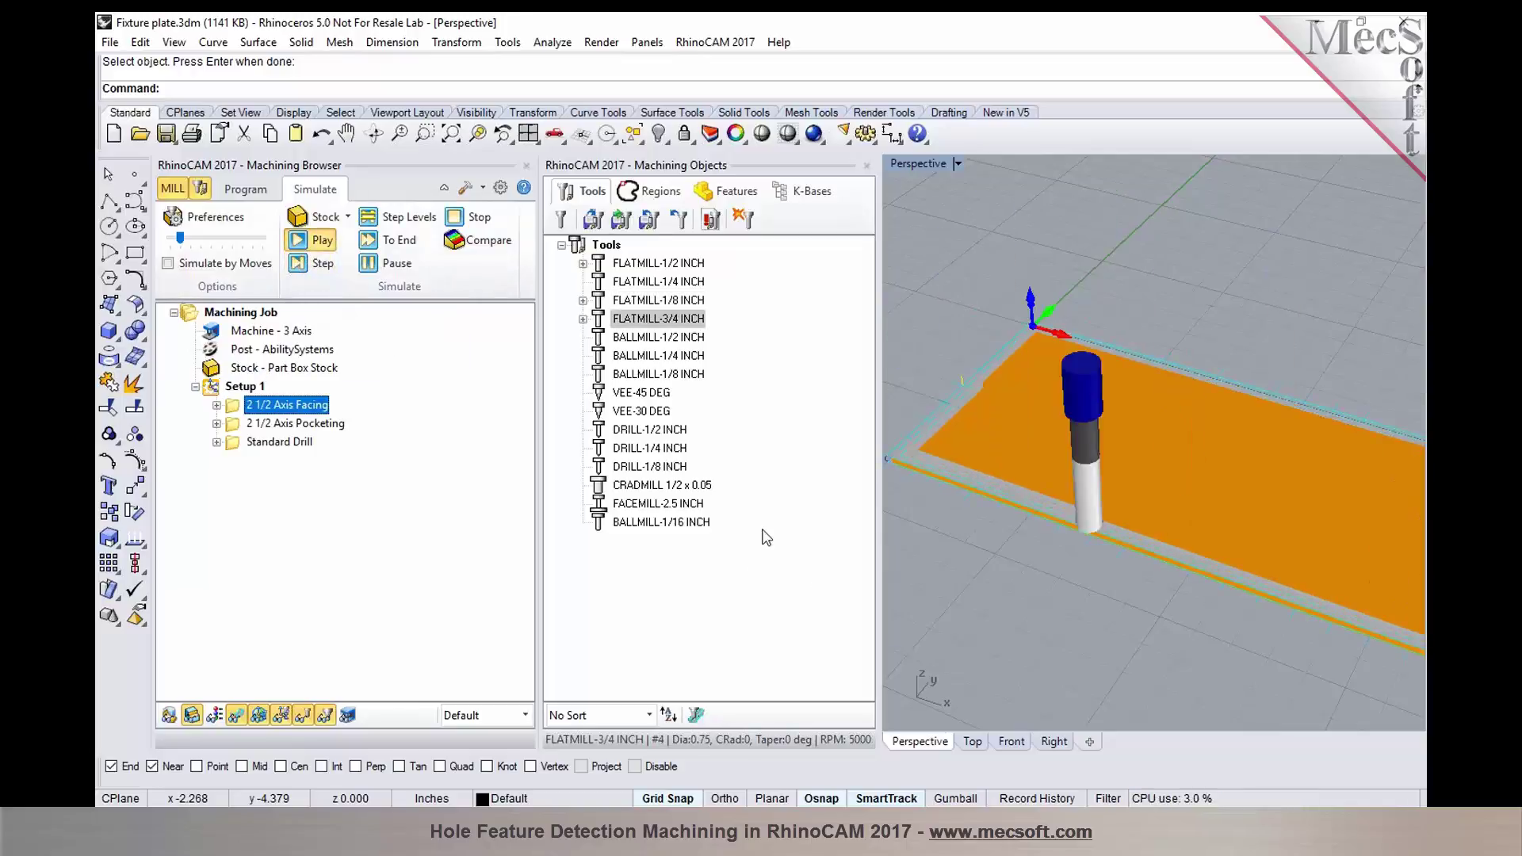
pyautogui.moveTo(180, 238); pyautogui.dragTo(200, 238)
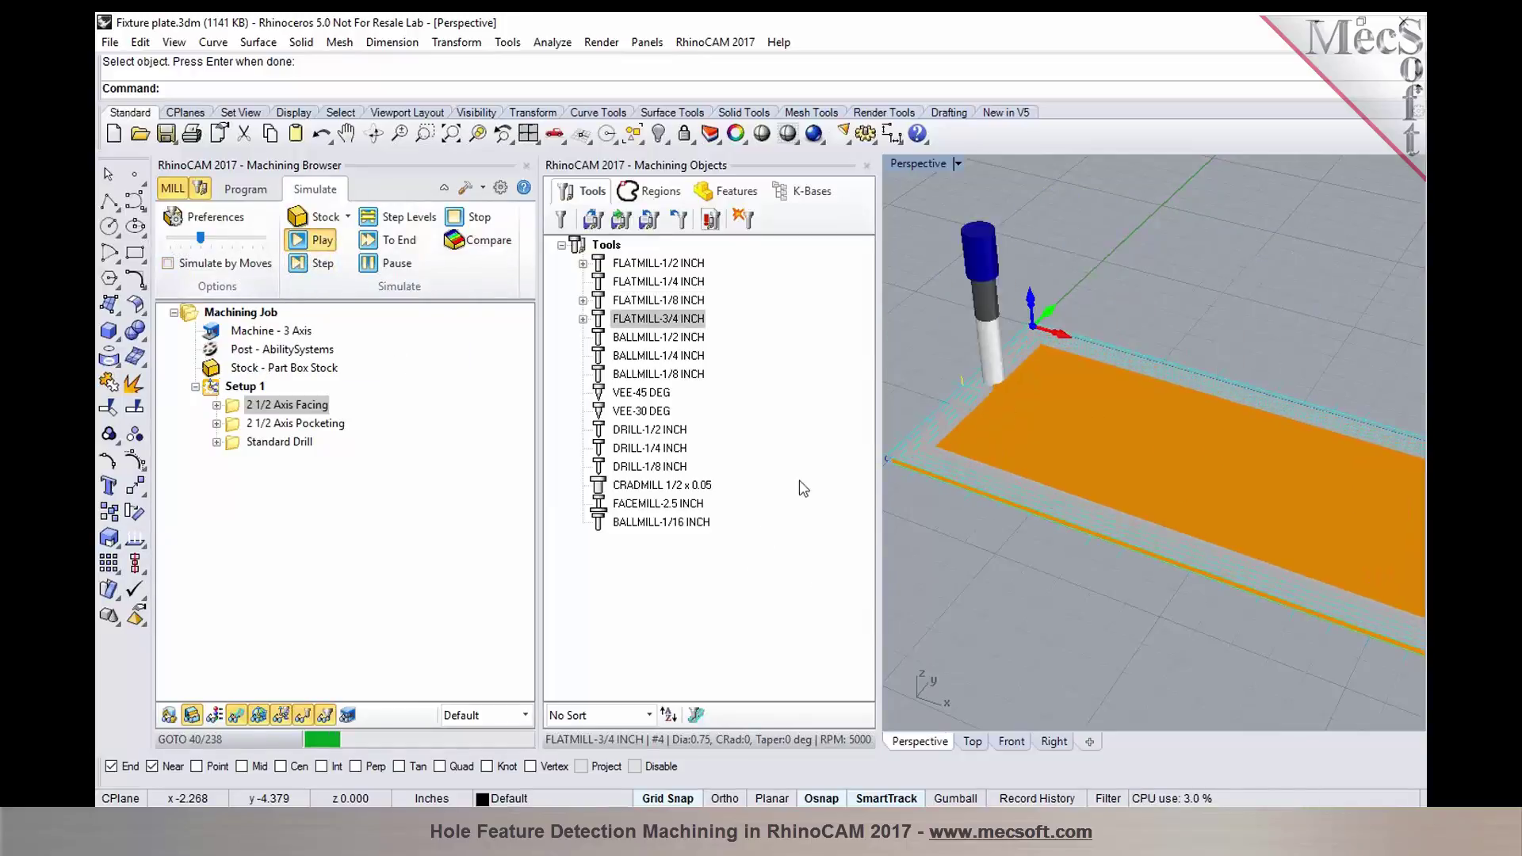
pyautogui.scroll(-5, 963, 535)
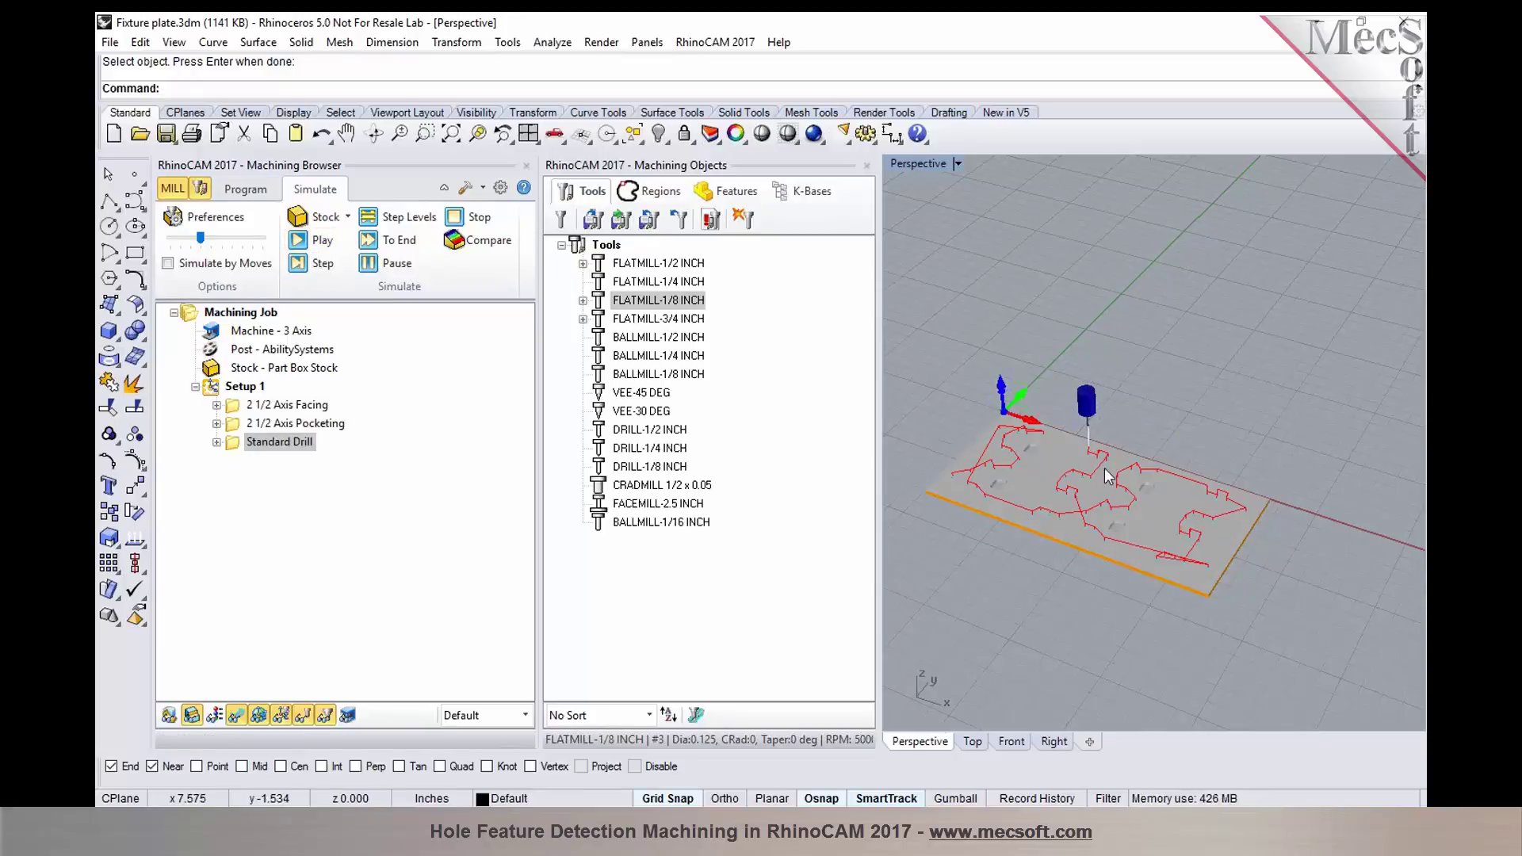
pyautogui.scroll(3, 1071, 557)
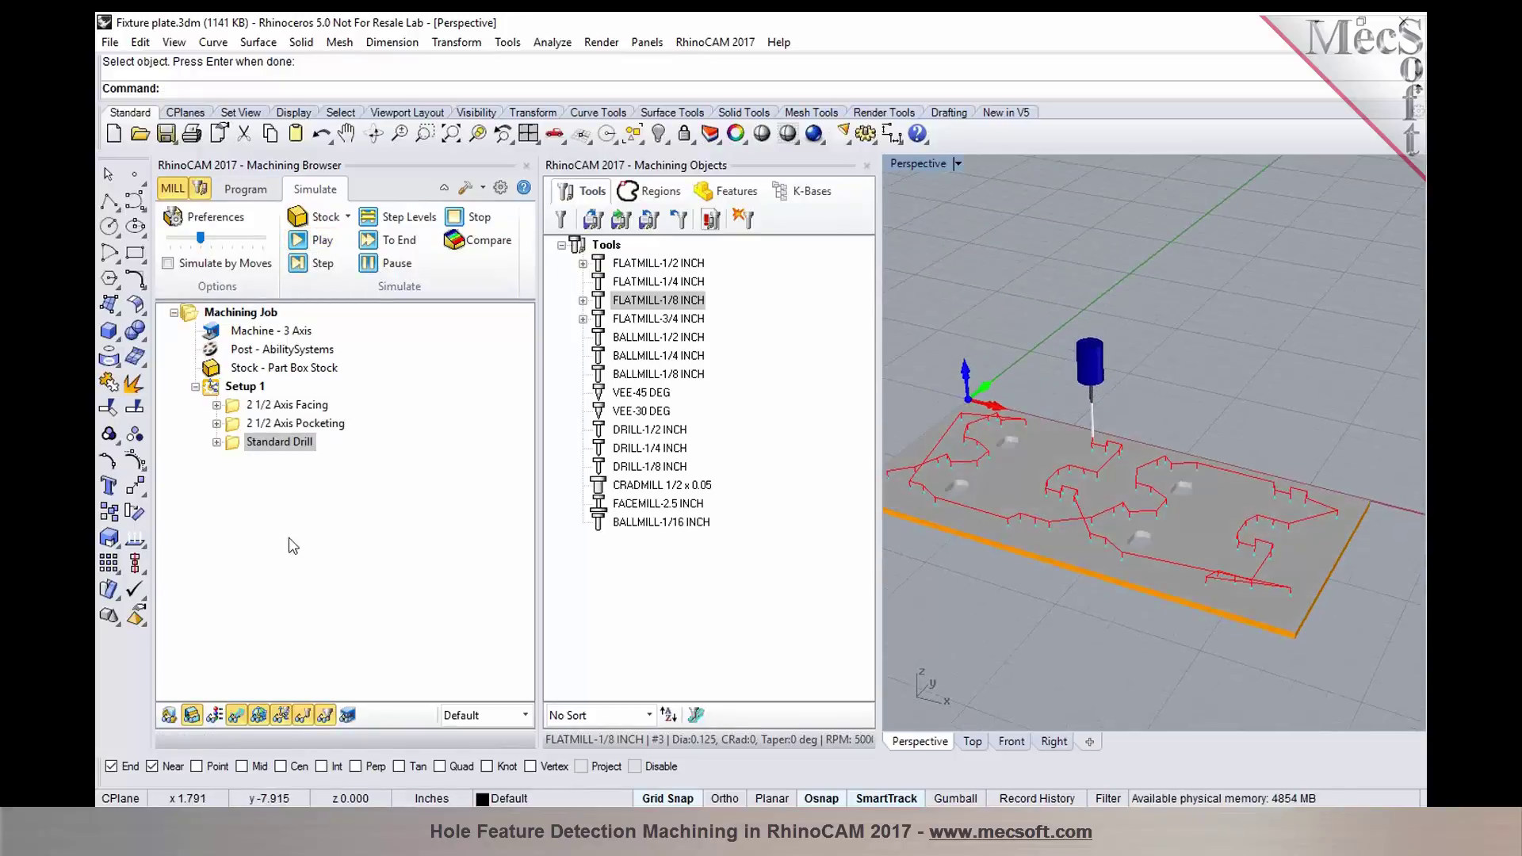
# - Hide the toolpaths and orbit to inspect the machined pockets and holes
pyautogui.click(237, 716)
pyautogui.scroll(5, 1092, 585)
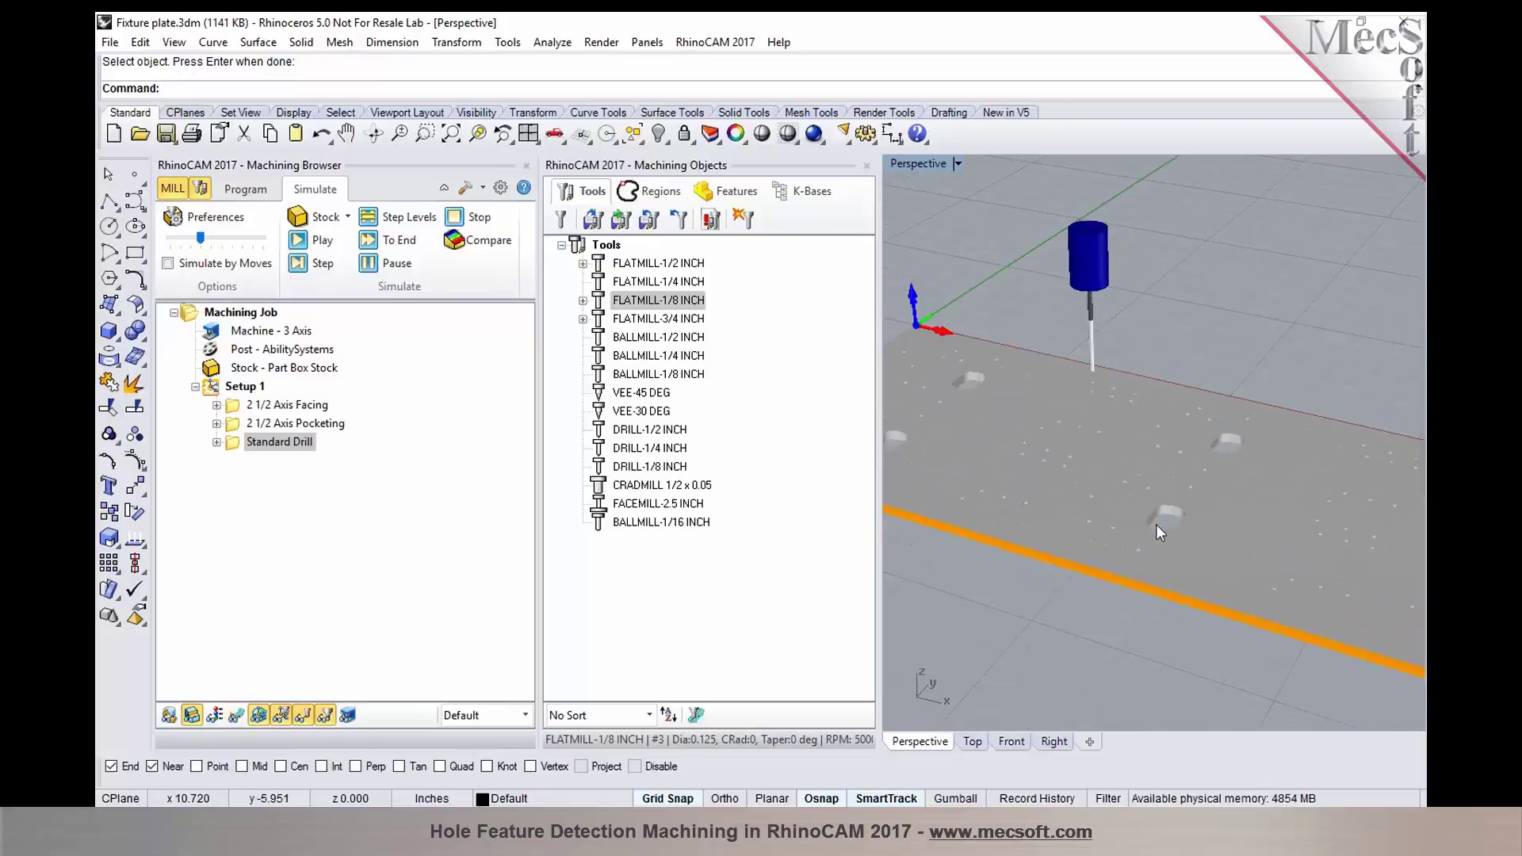
pyautogui.scroll(5, 1144, 580)
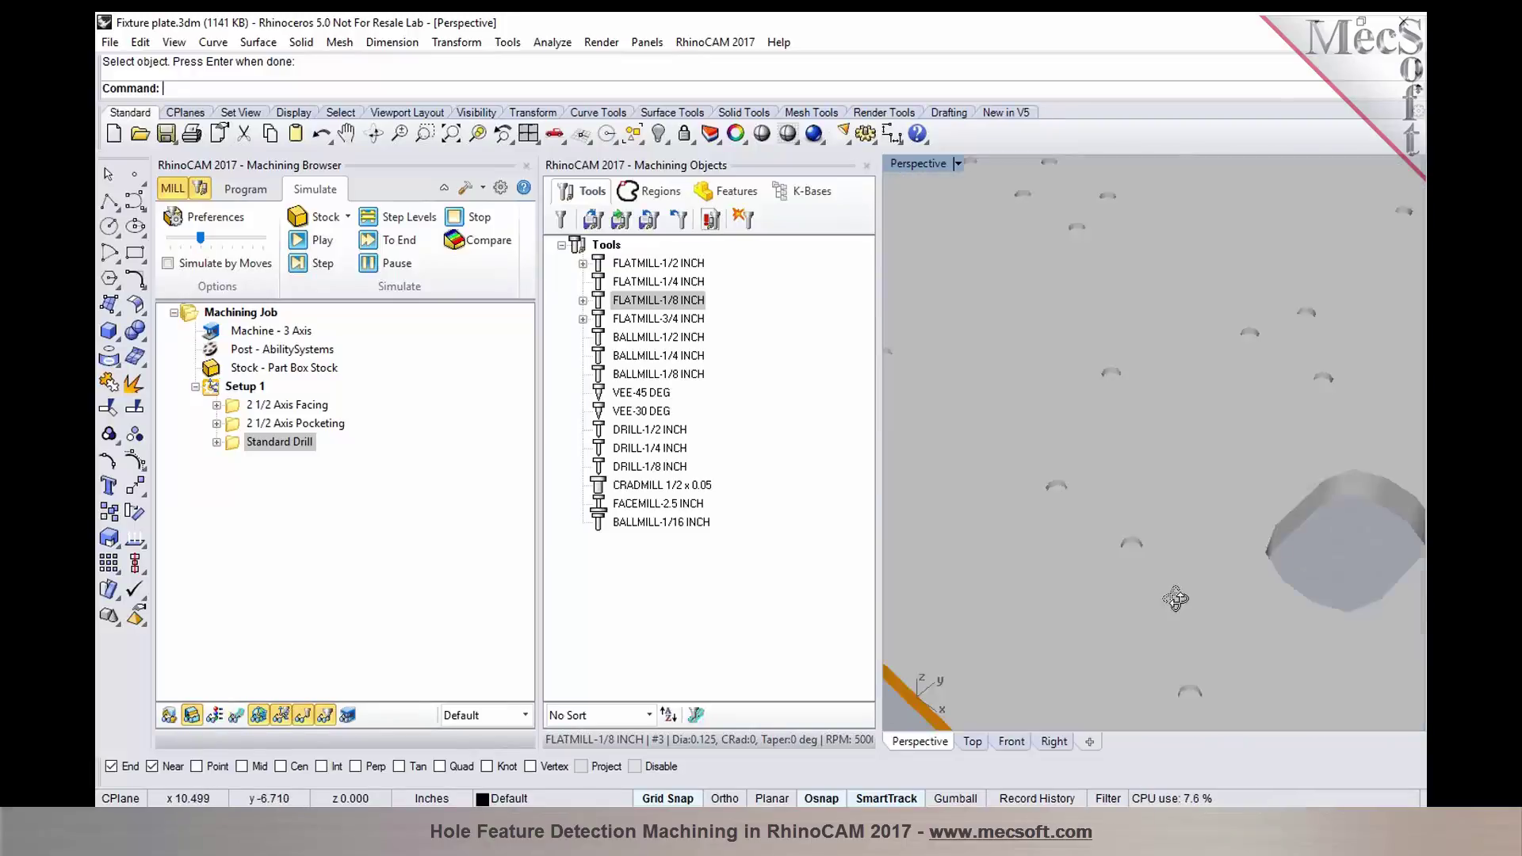
pyautogui.moveTo(1195, 610); pyautogui.dragTo(1158, 526, button='right')
pyautogui.scroll(-4, 1159, 526)
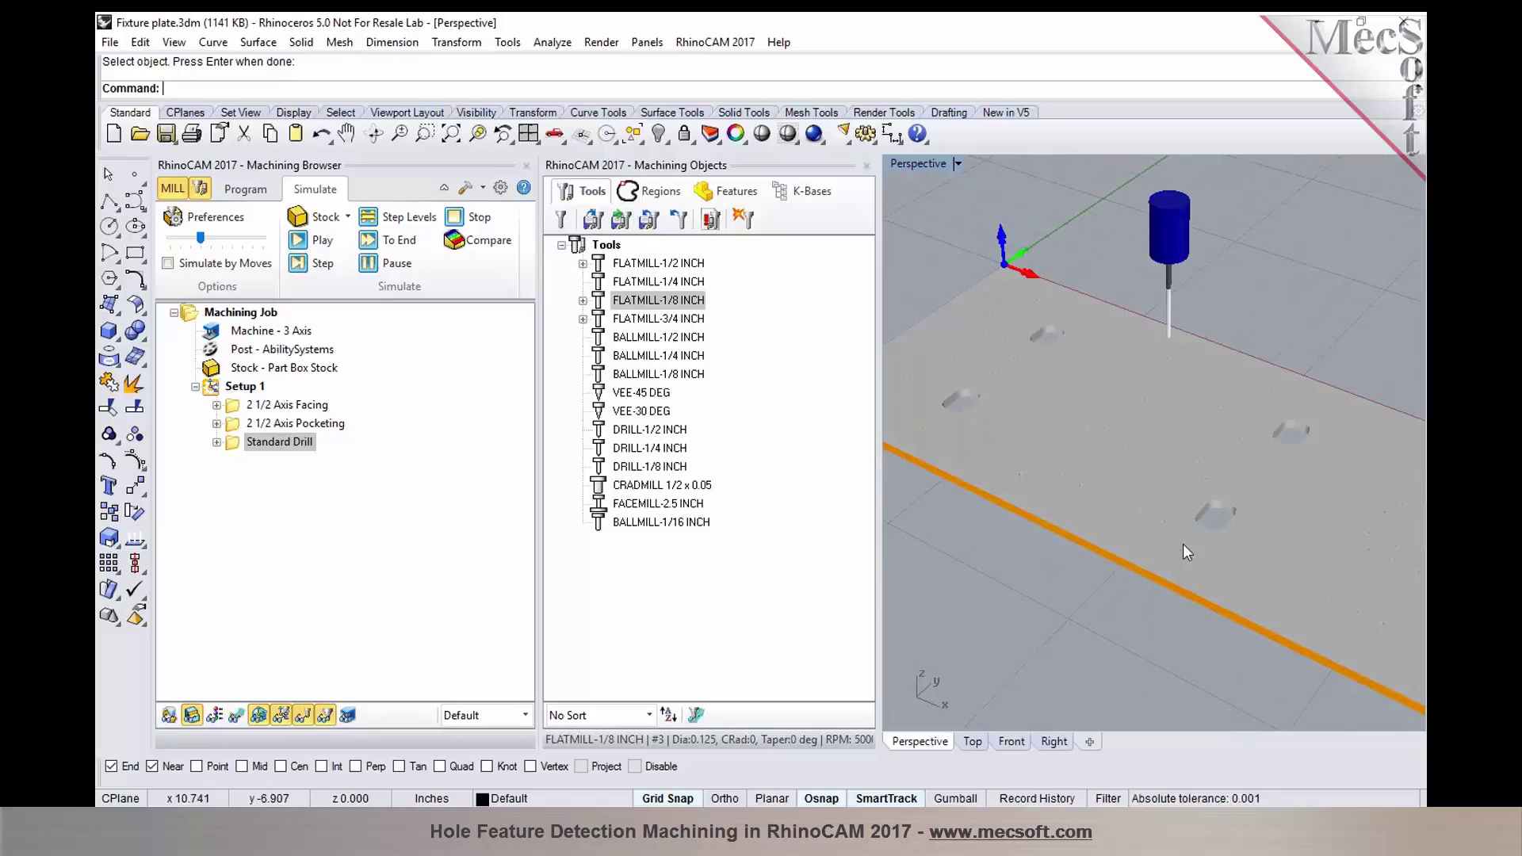
# - Create a new Drill operation from Hole Feature 1 in the Features list
pyautogui.click(251, 189)
pyautogui.click(725, 191)
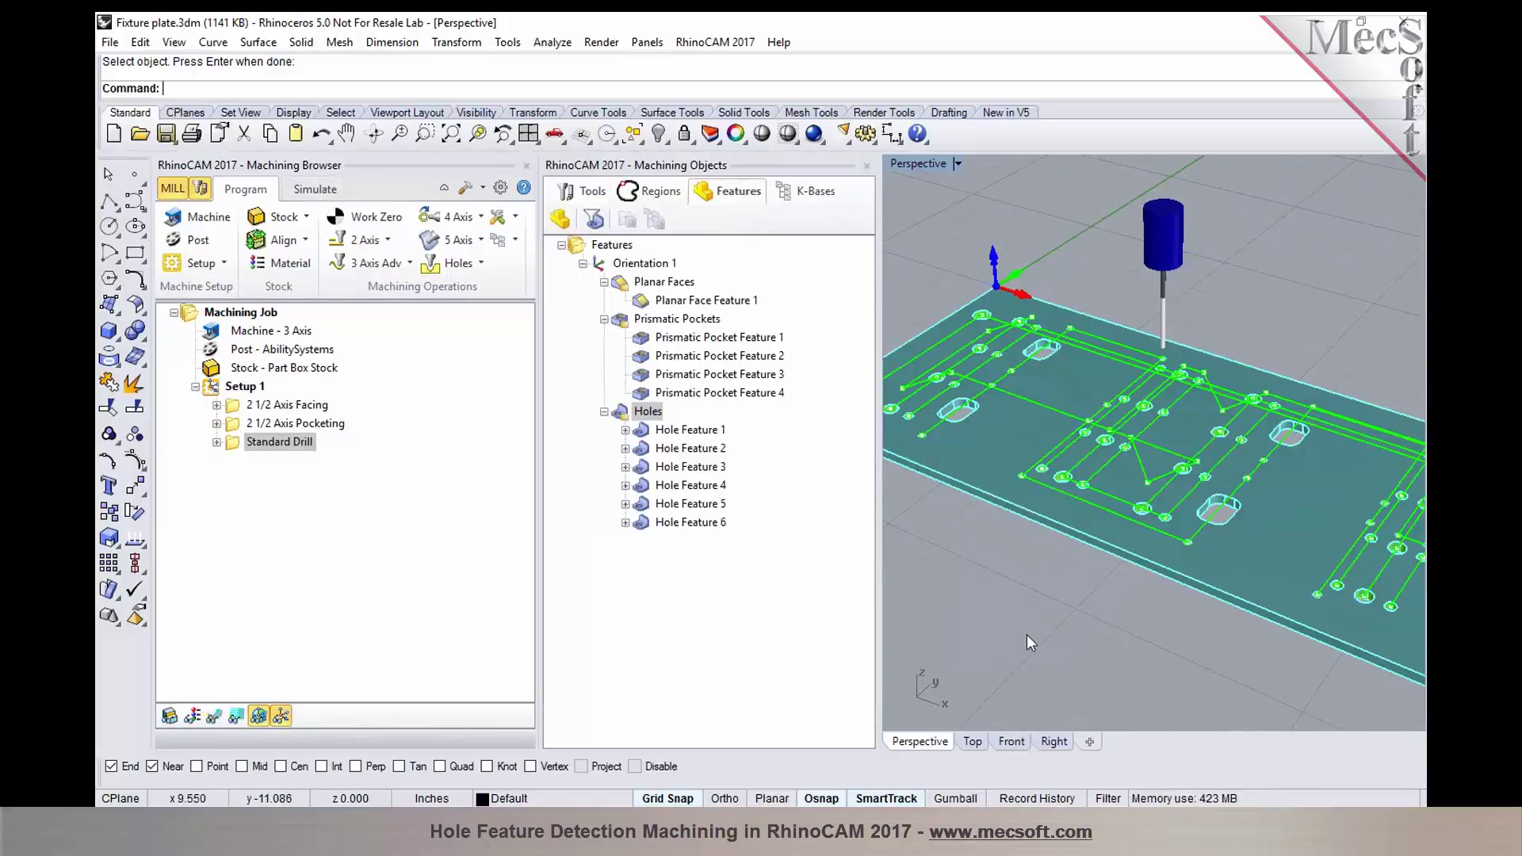
pyautogui.scroll(-5, 1177, 510)
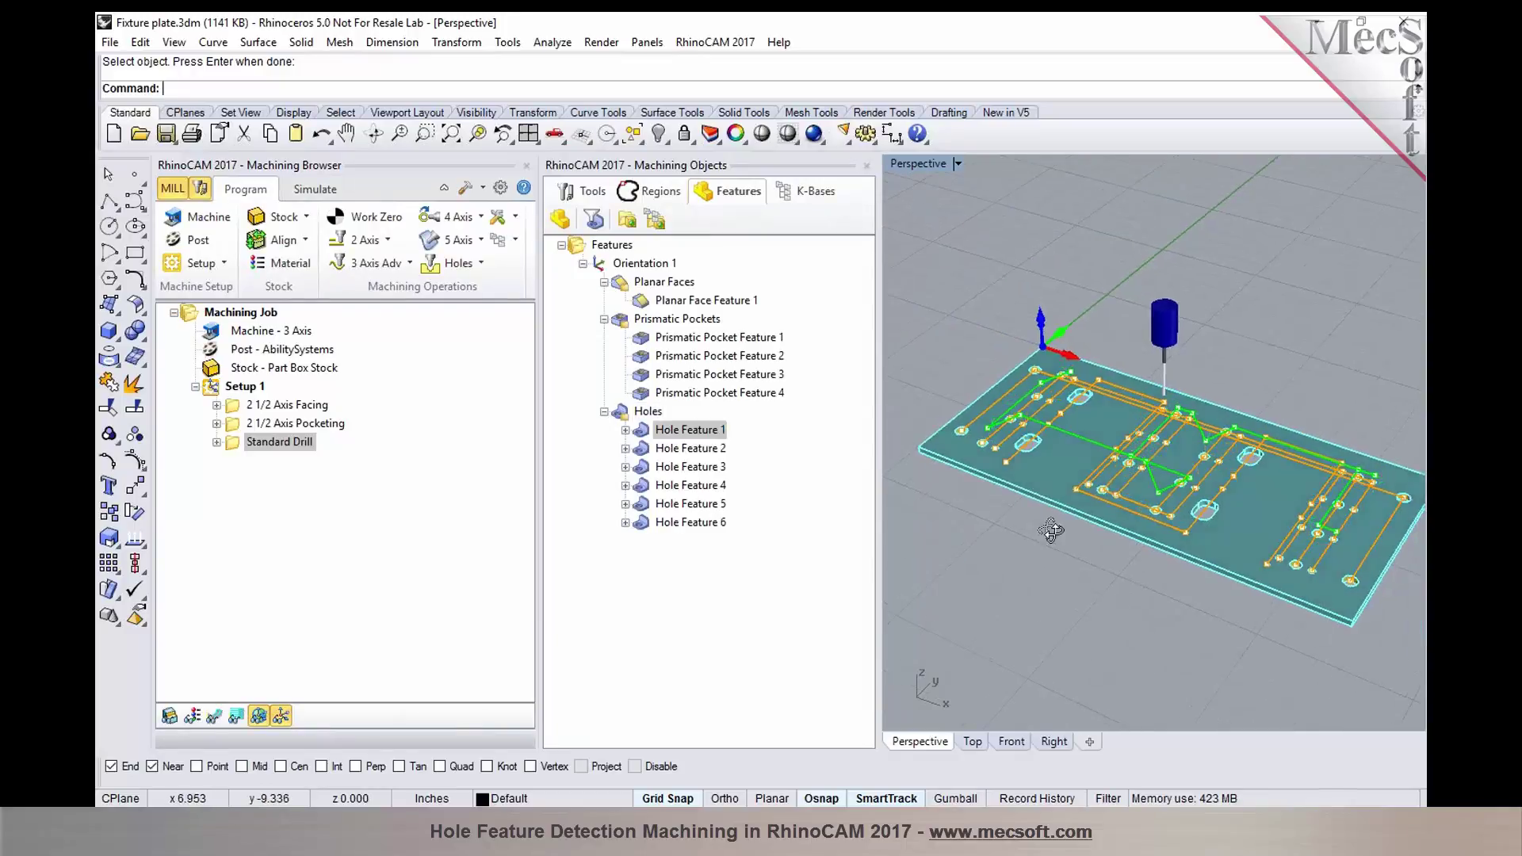
pyautogui.rightClick(648, 432)
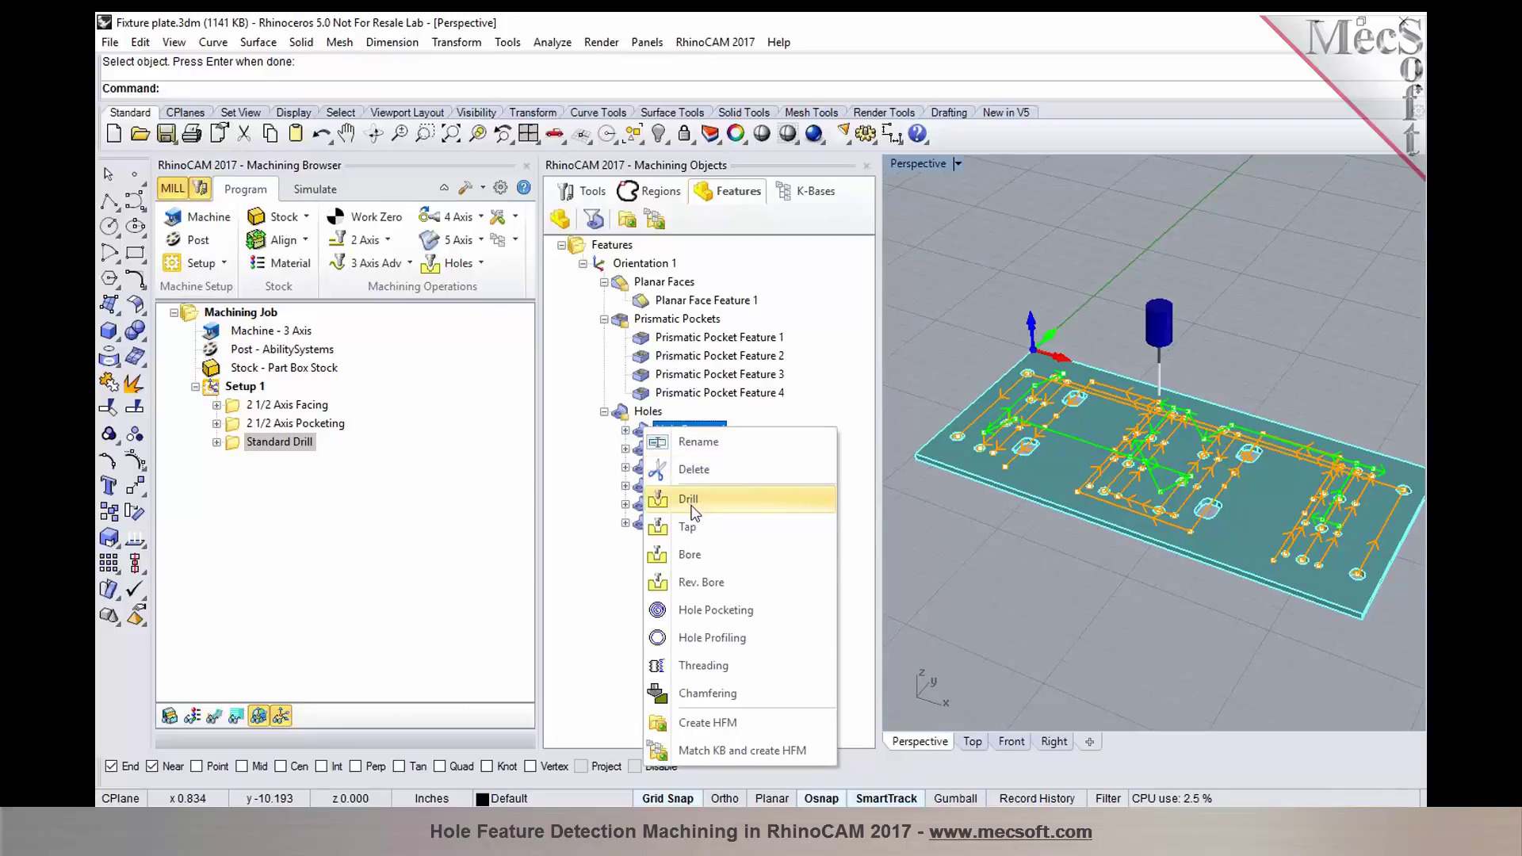
pyautogui.click(692, 507)
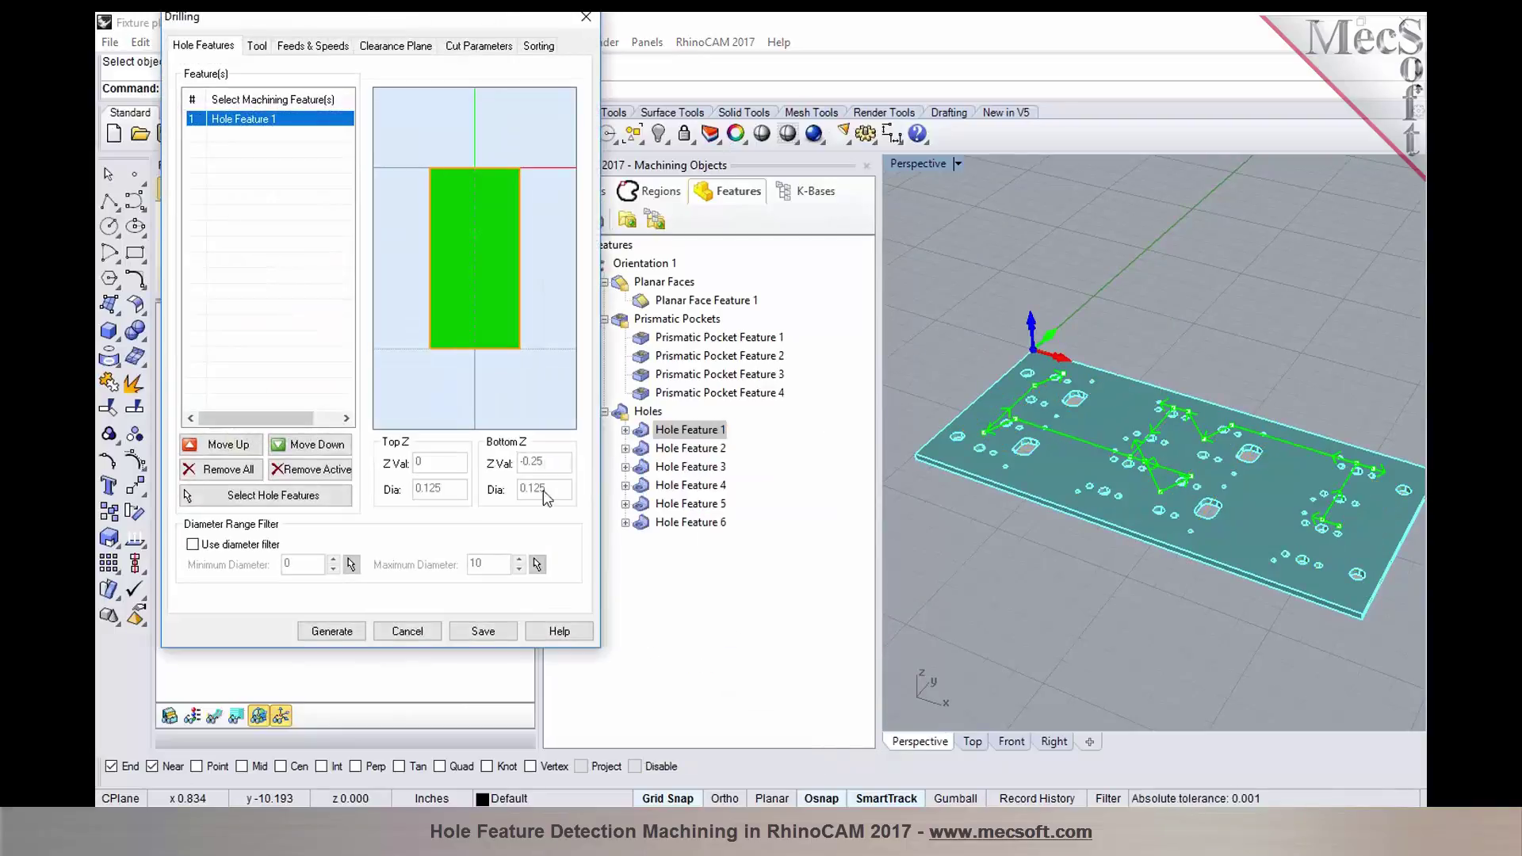
# - Use the DRILL-1/8 INCH tool with tip added to depth, generate, and simulate it
pyautogui.click(256, 46)
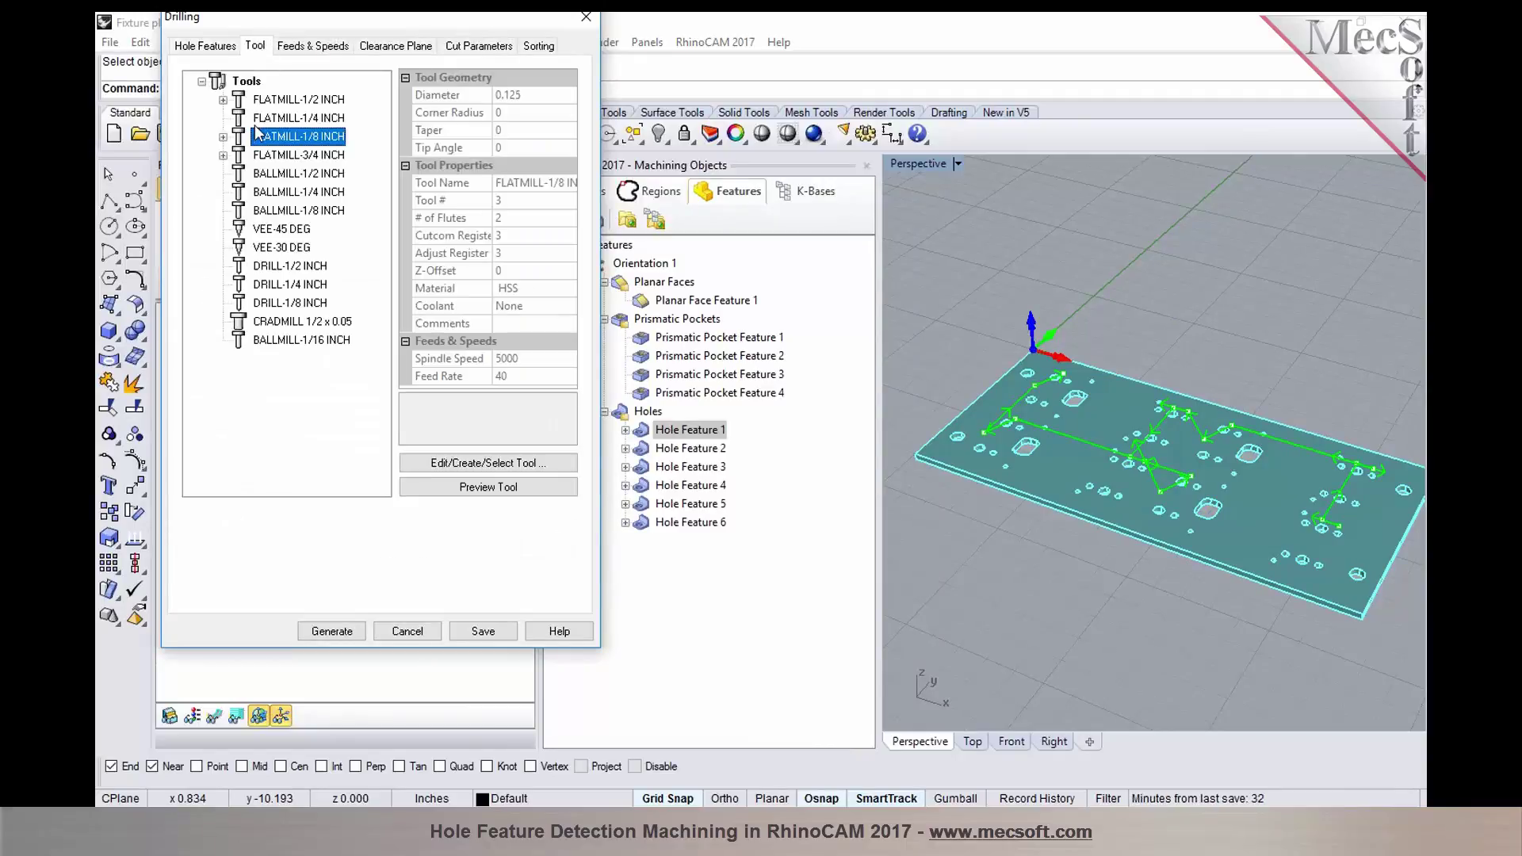
pyautogui.click(480, 46)
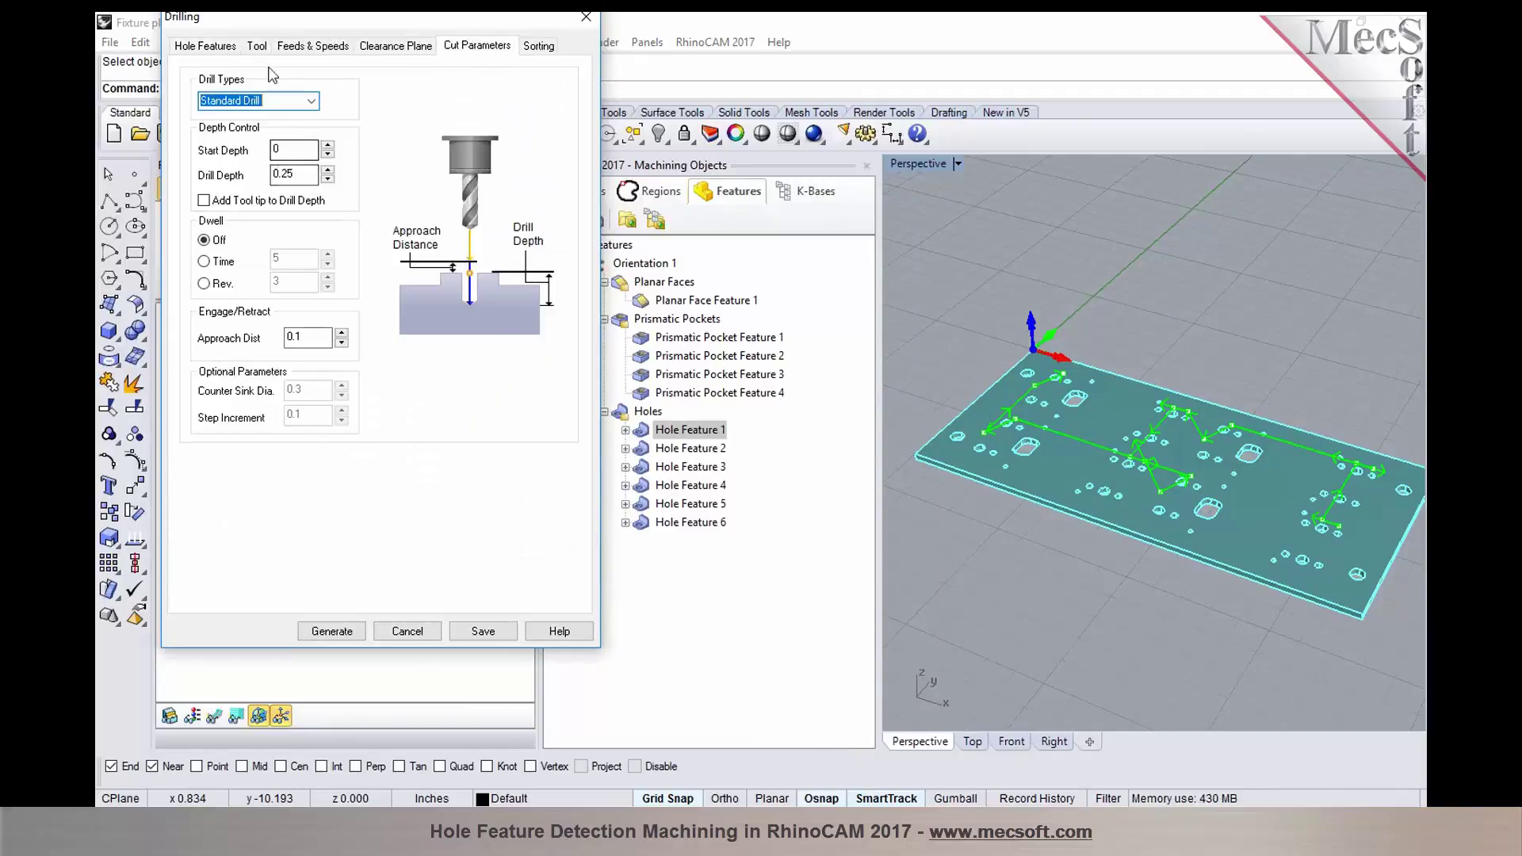
pyautogui.click(256, 46)
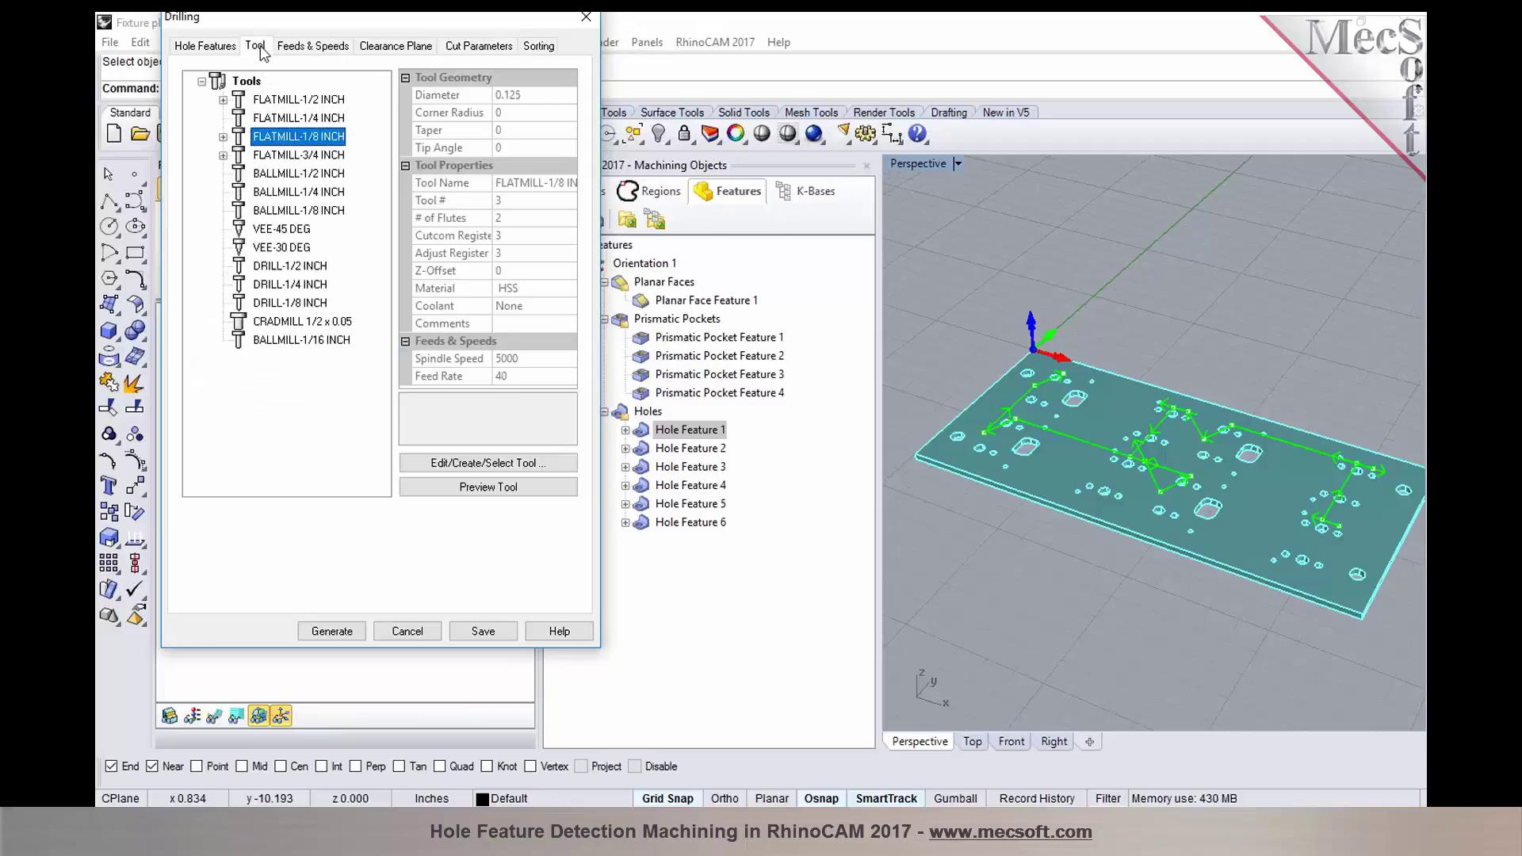
pyautogui.click(274, 304)
pyautogui.click(477, 45)
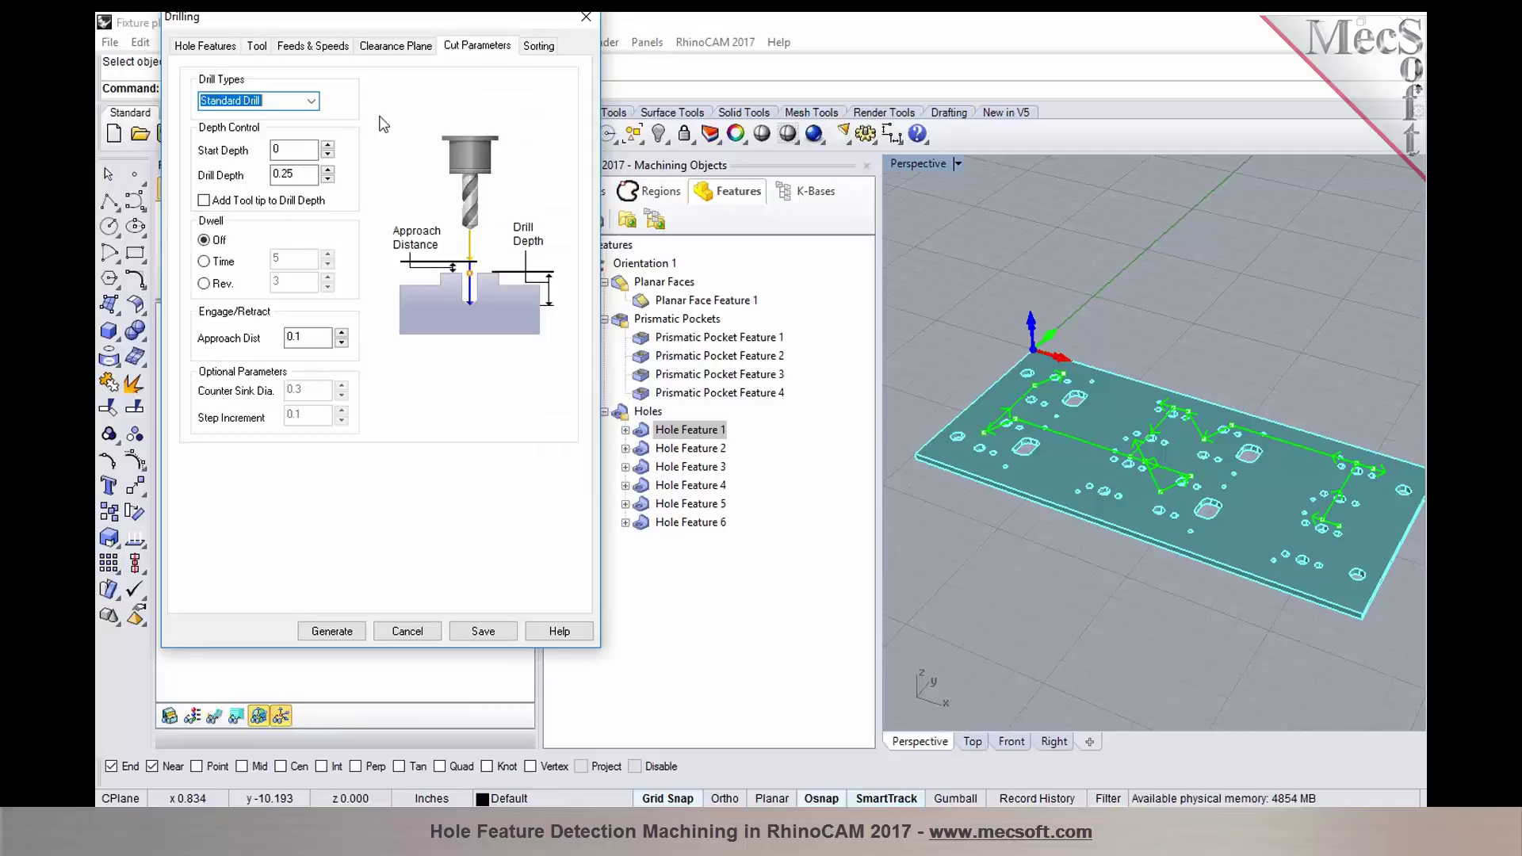
pyautogui.click(269, 201)
pyautogui.click(332, 631)
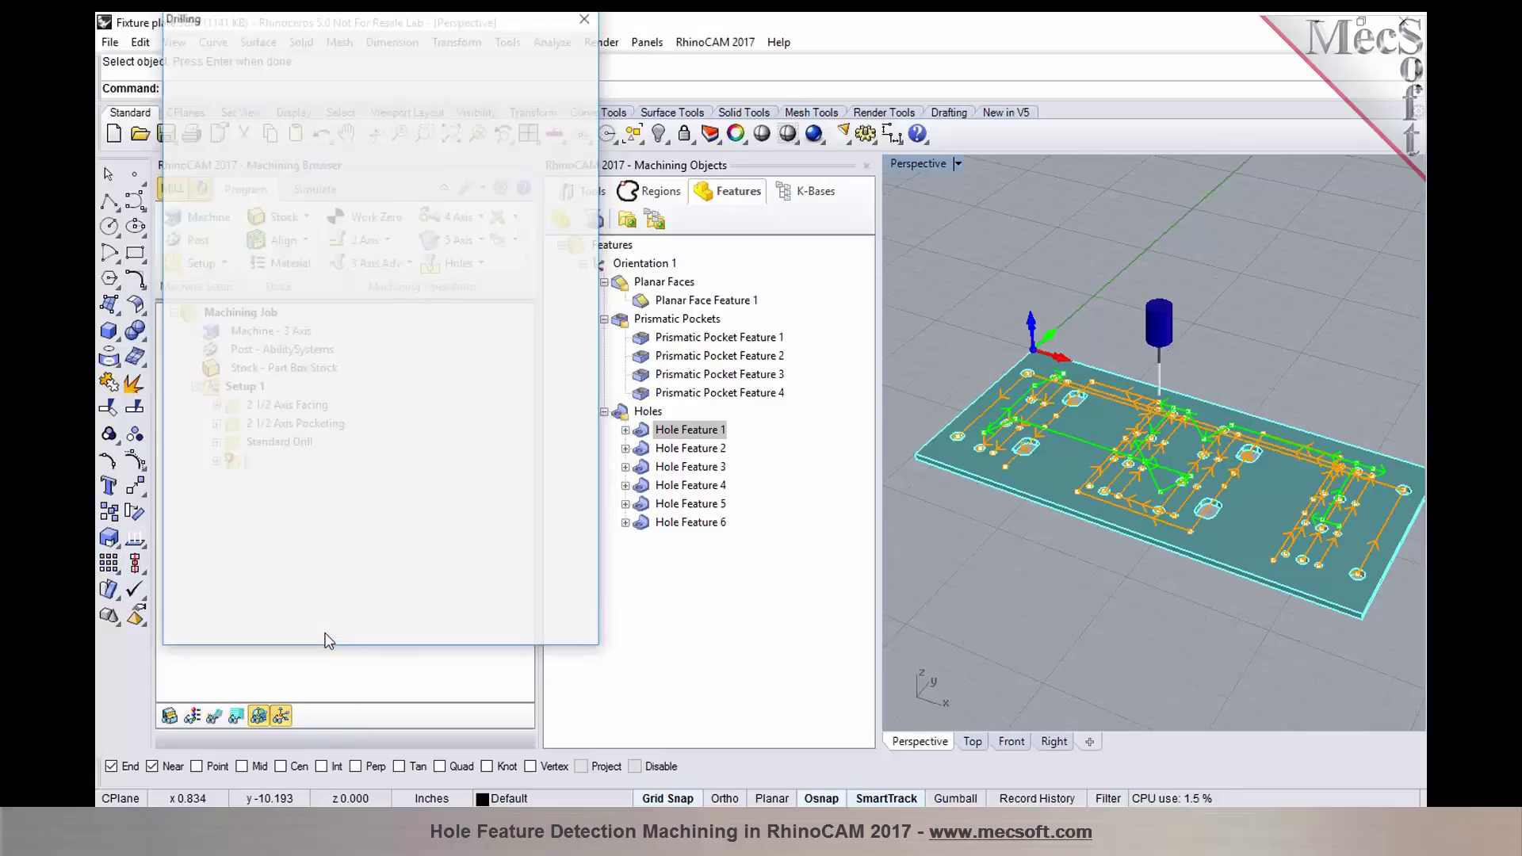
pyautogui.click(315, 188)
pyautogui.click(313, 239)
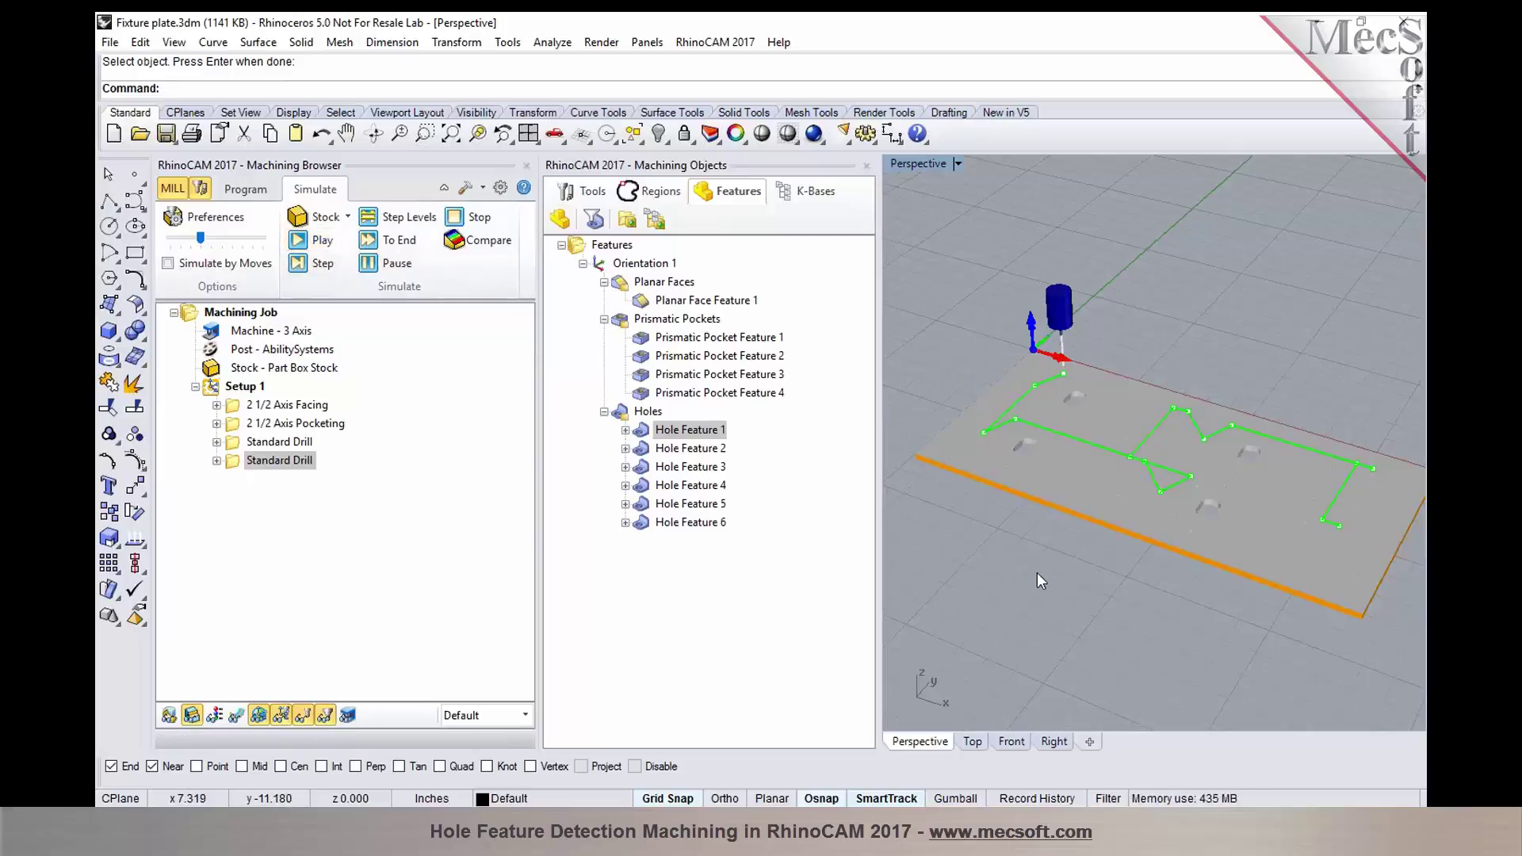
# - Highlight Hole Features 2 and 3 on the plate, then return to programming mode
pyautogui.click(693, 445)
pyautogui.click(701, 472)
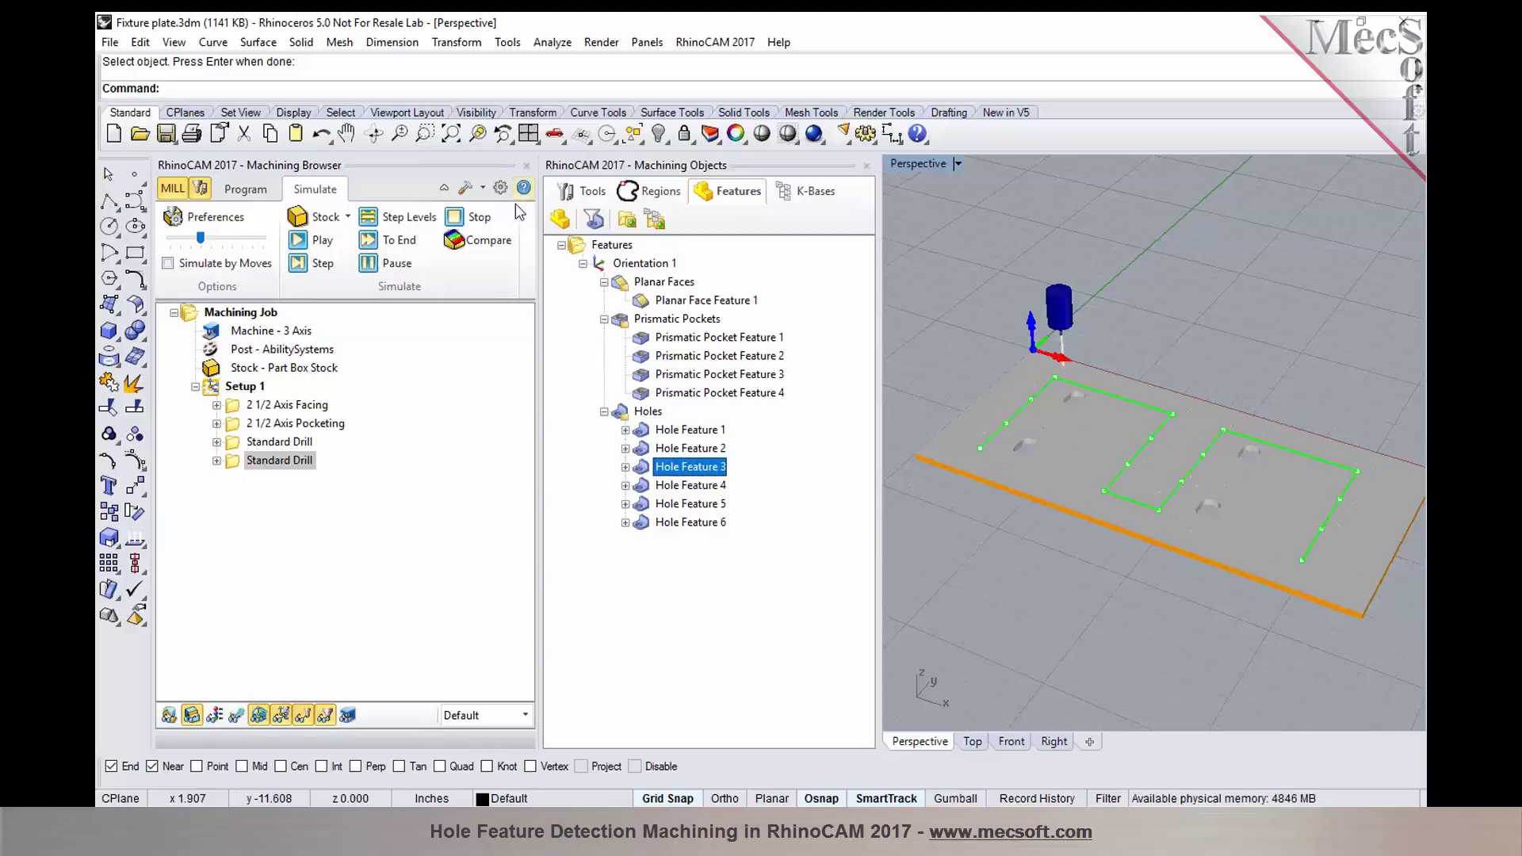
pyautogui.click(251, 191)
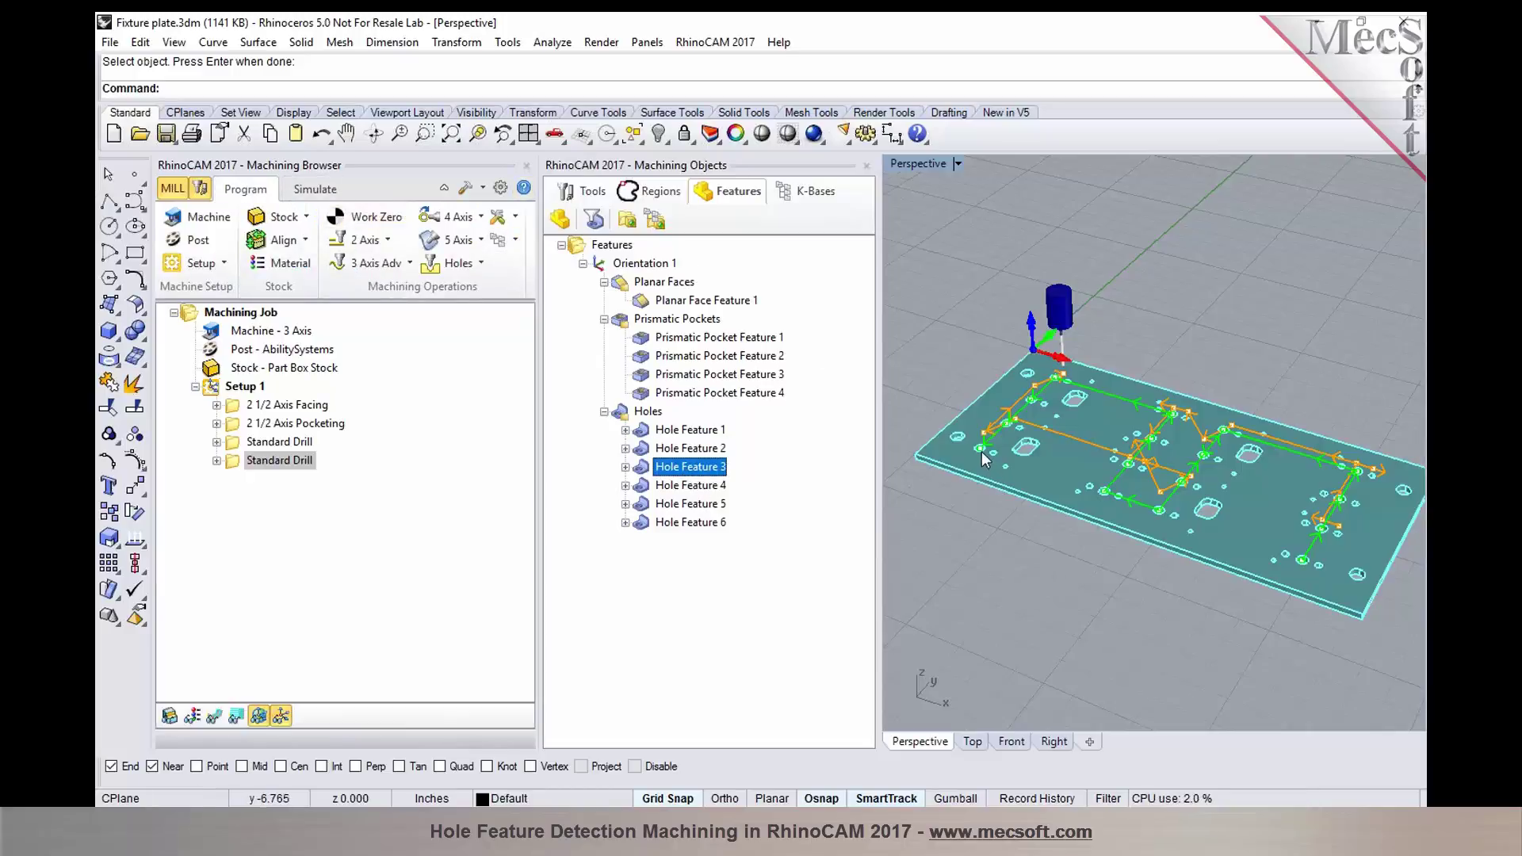